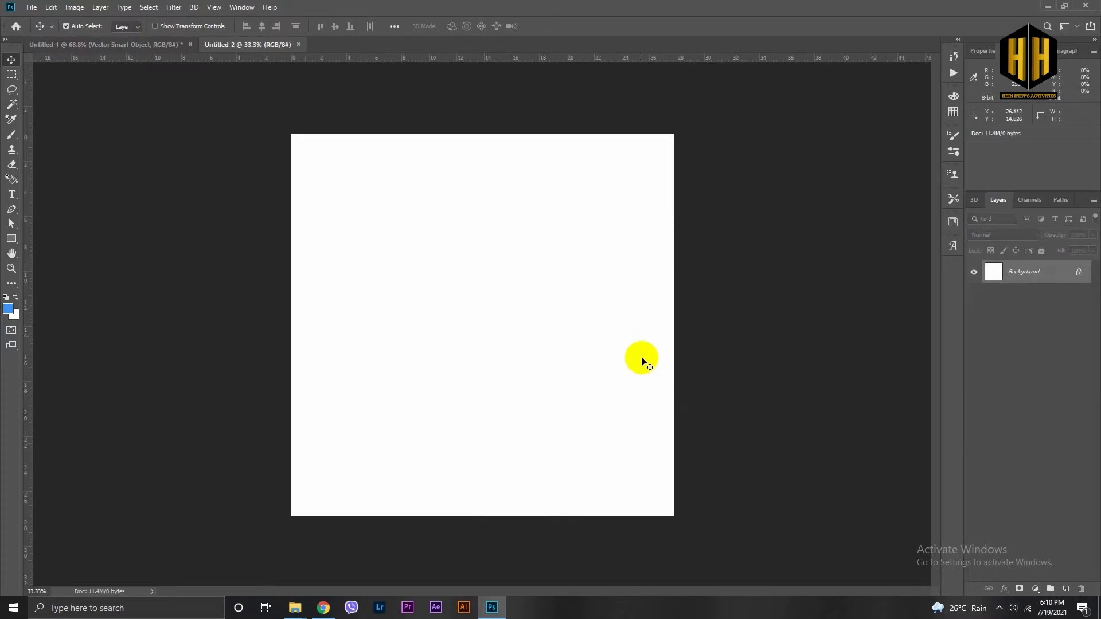
Step: Draw a circle about 1375 px in diameter on the white canvas with the Ellipse Tool
drag(580, 285, 594, 289)
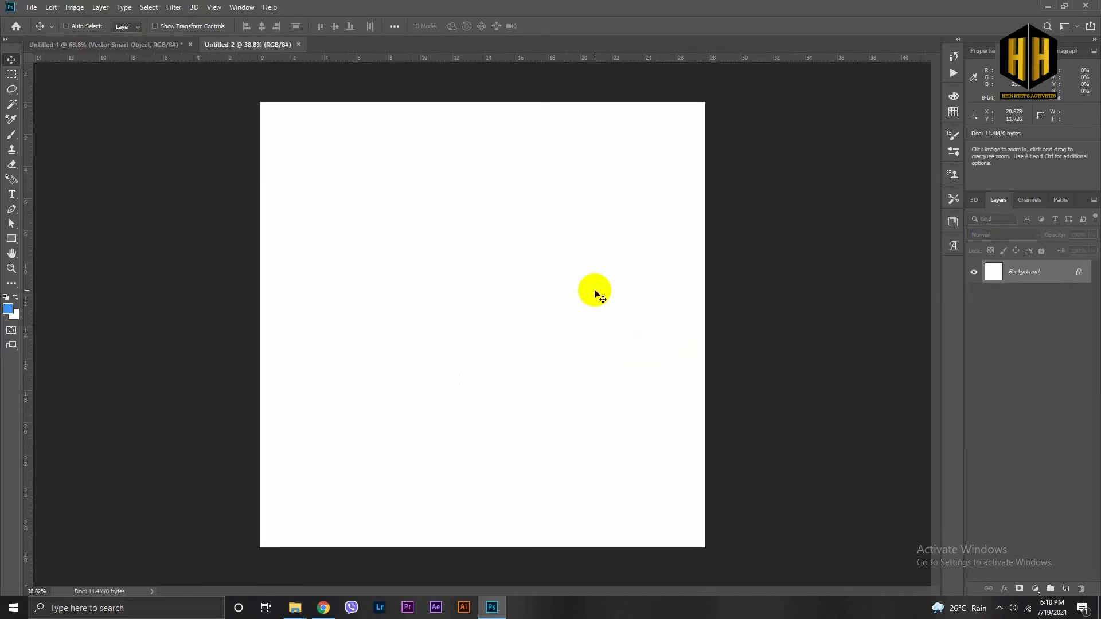
click(12, 239)
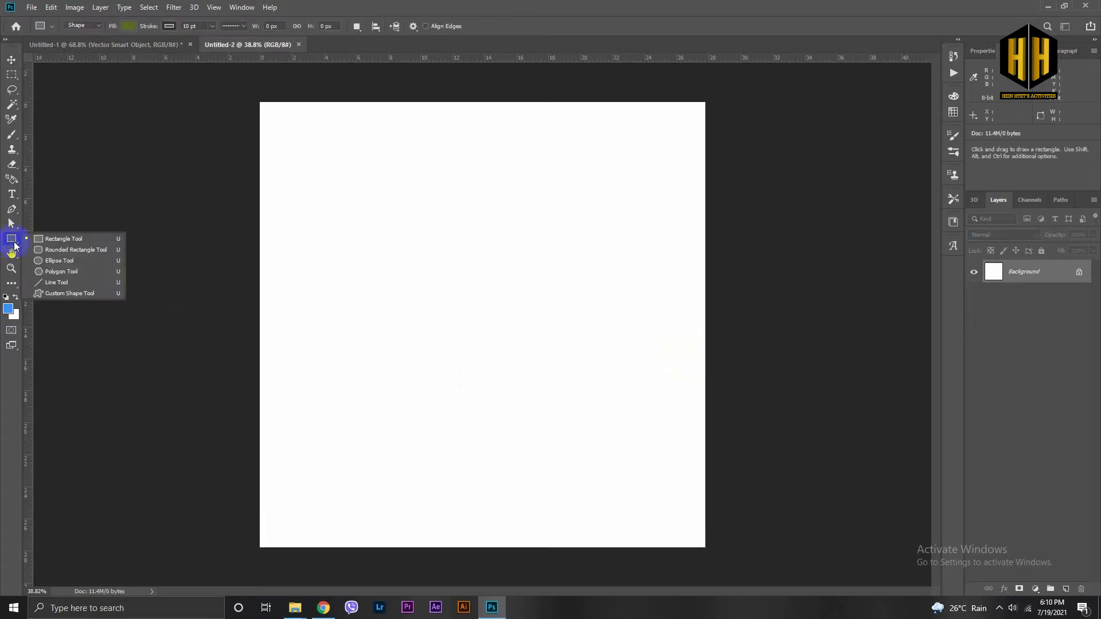
click(64, 260)
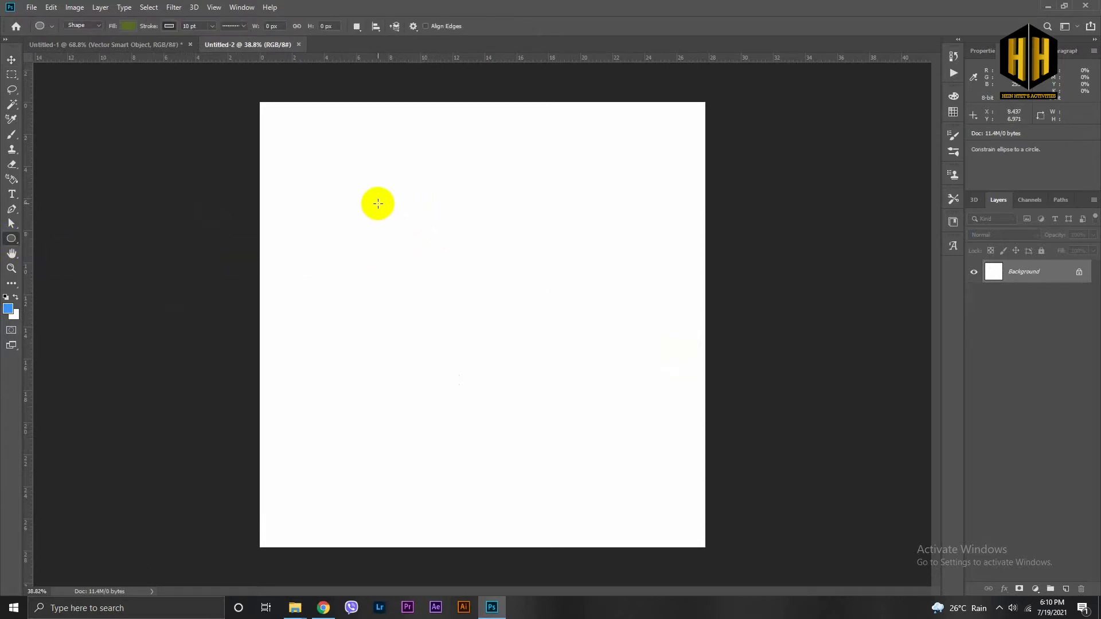
drag(375, 198, 678, 560)
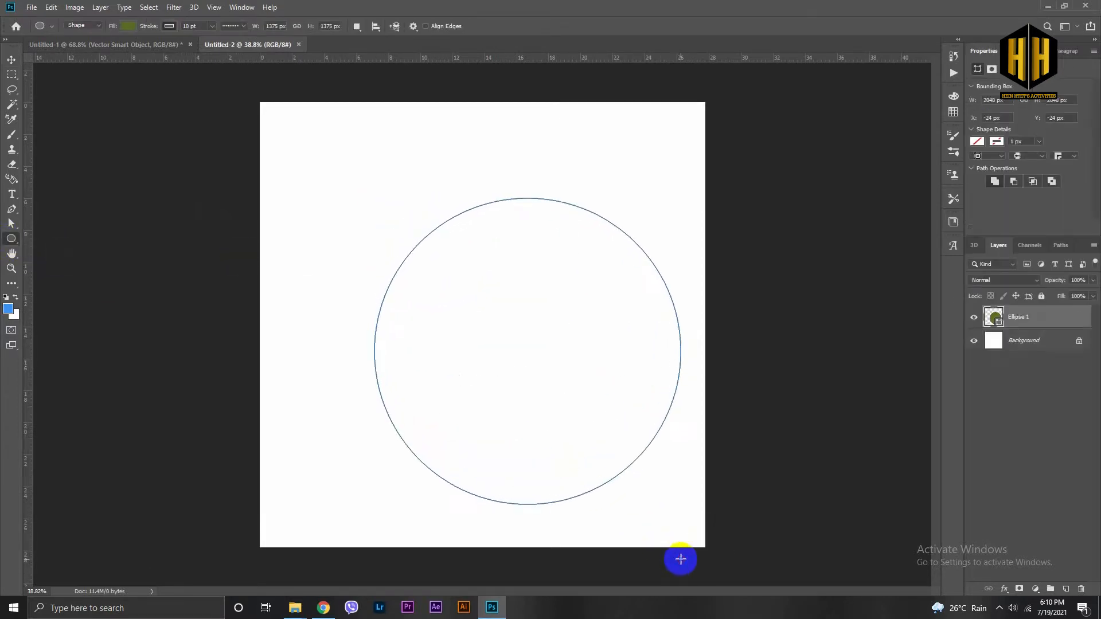
Step: Set the circle's stroke type to a solid line and its stroke colour to none
click(237, 26)
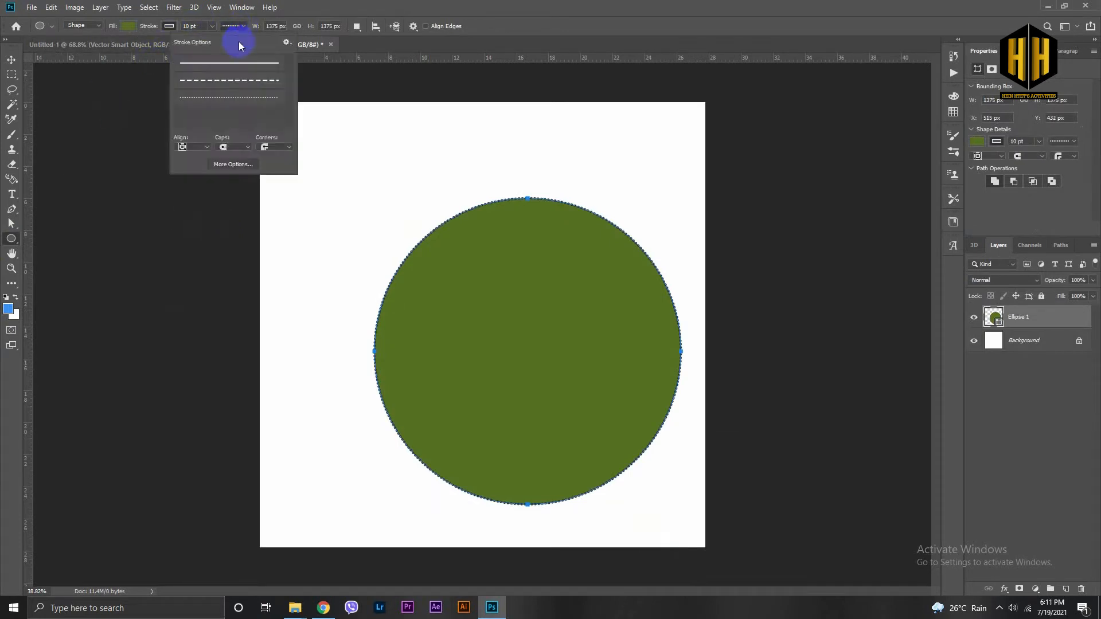
click(223, 63)
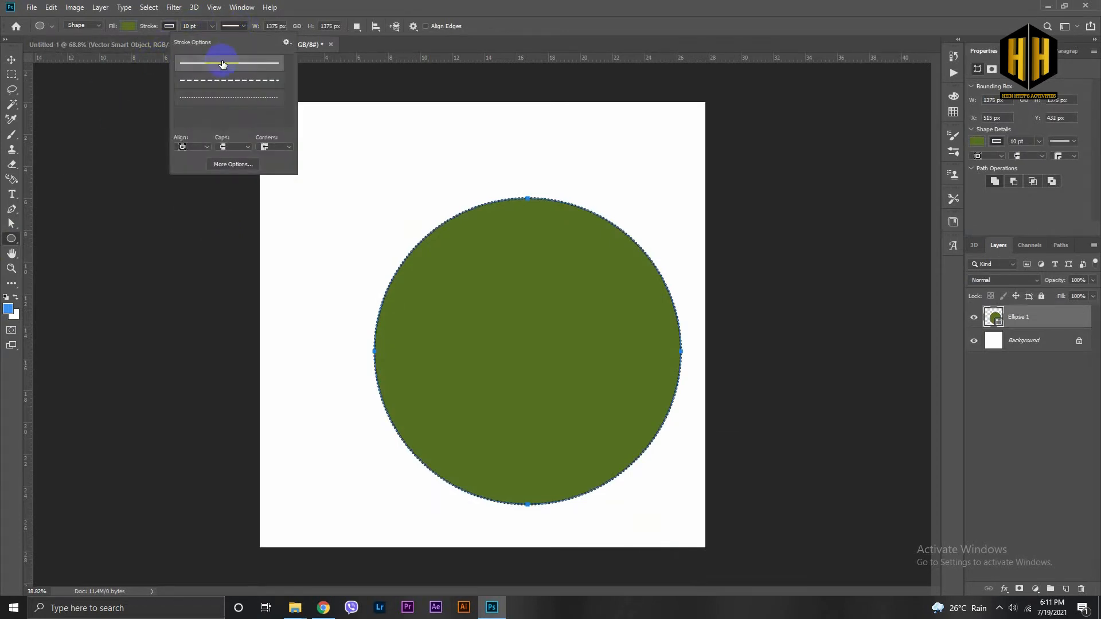
click(168, 26)
click(120, 47)
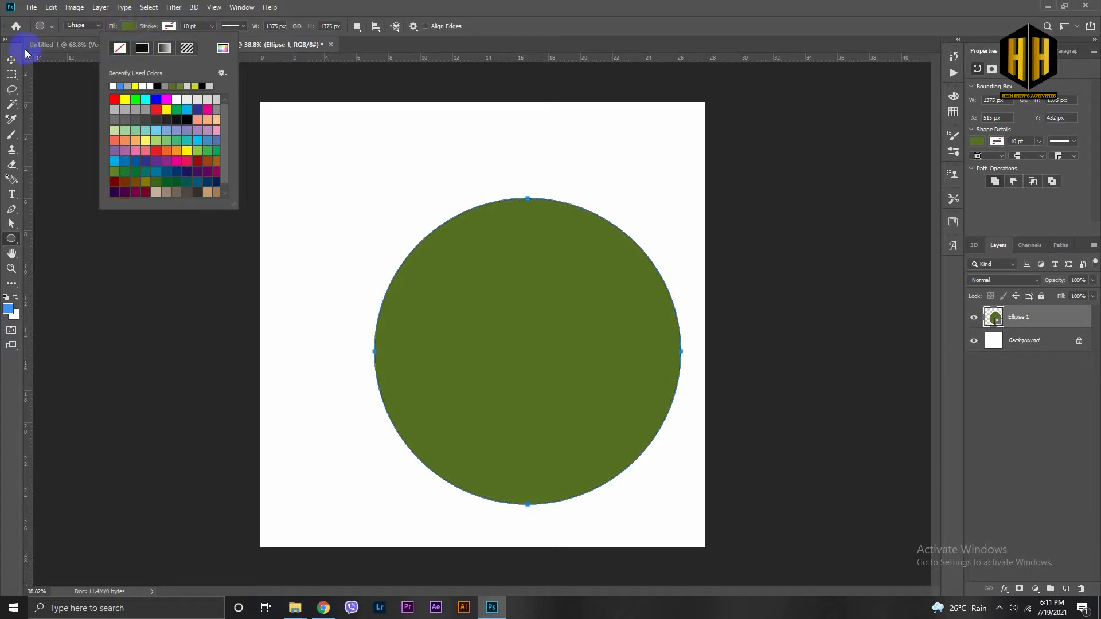
Step: Move the circle towards the canvas centre and scale it proportionally to about 147% so it spans the canvas
click(10, 59)
click(11, 59)
drag(538, 318, 501, 298)
key(ctrl+t)
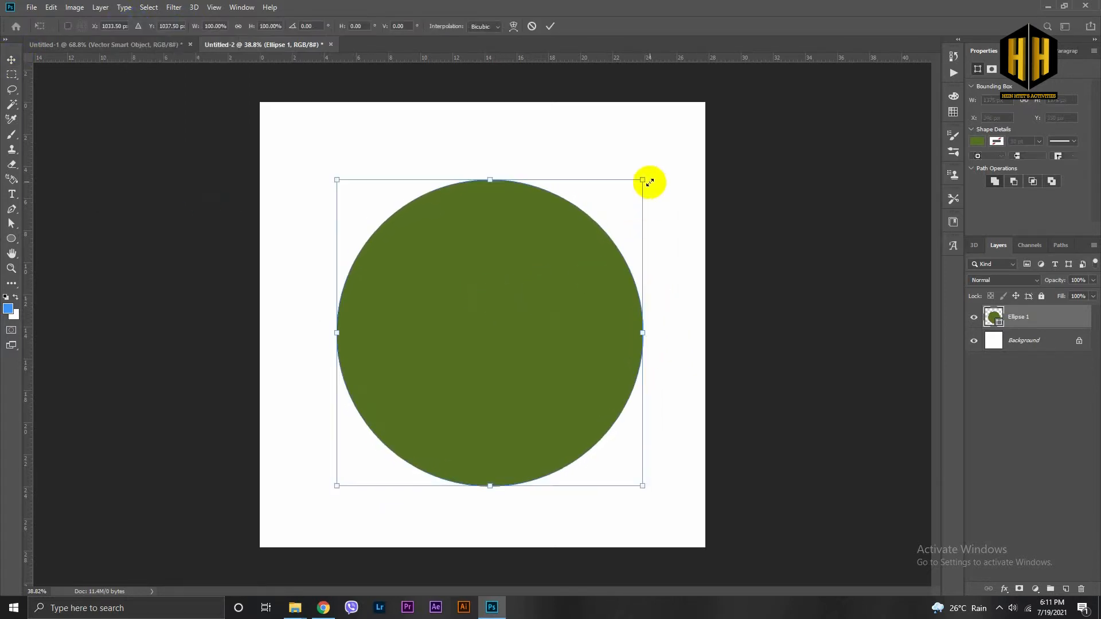
drag(643, 179, 728, 125)
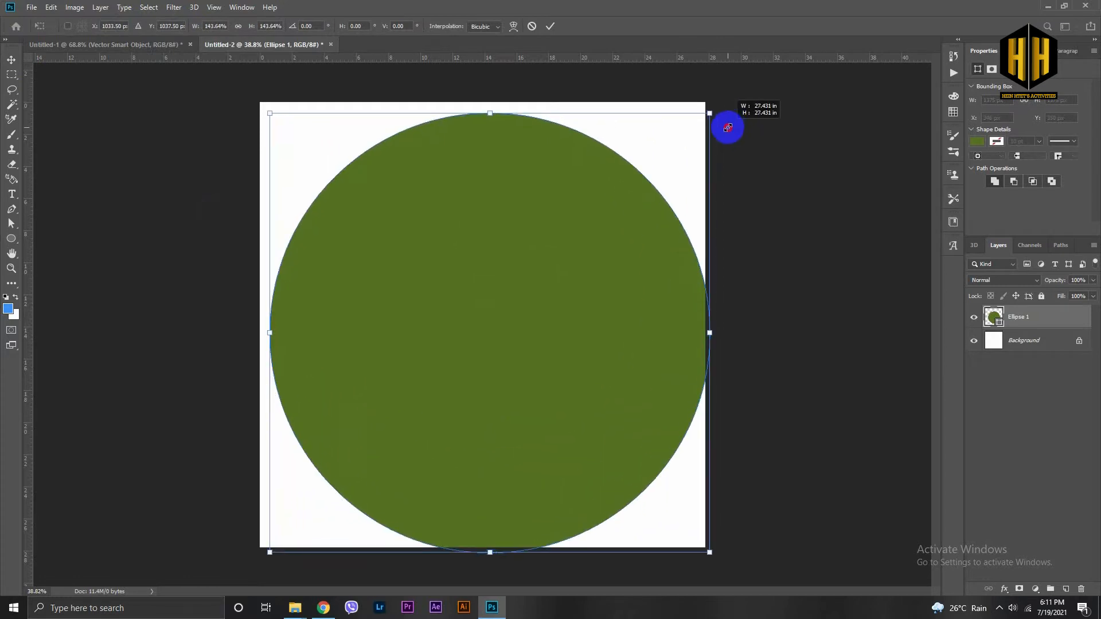
drag(615, 266, 606, 259)
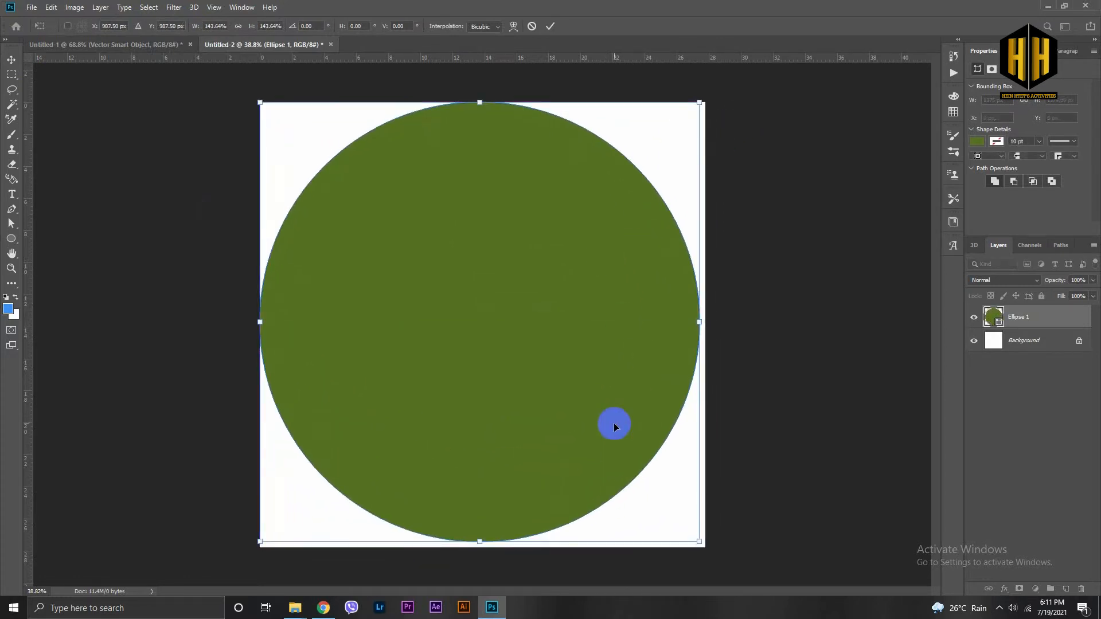
drag(700, 541, 710, 549)
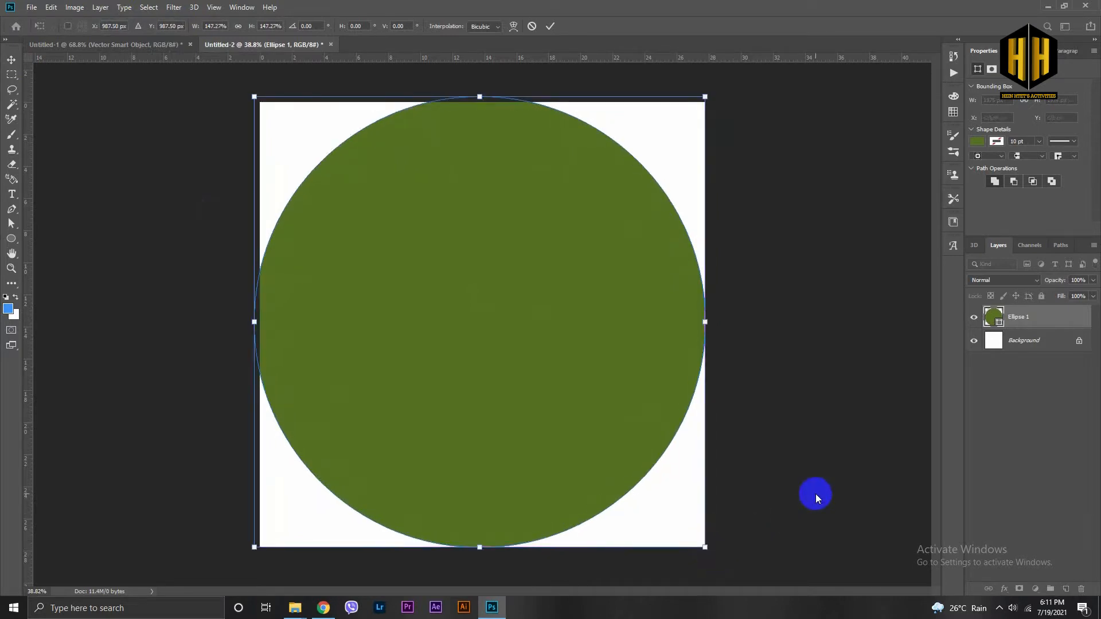
Step: Reposition the enlarged circle over the canvas centre, at about X 997.5 px, Y 1002.5 px, and commit the transform
key(Down)
key(Down)
key(Down)
key(Down)
key(Down)
key(Down)
key(Down)
key(Down)
key(Down)
key(Down)
key(Left)
key(Left)
key(Left)
key(Down)
key(Down)
key(Down)
key(Down)
key(Down)
key(F8)
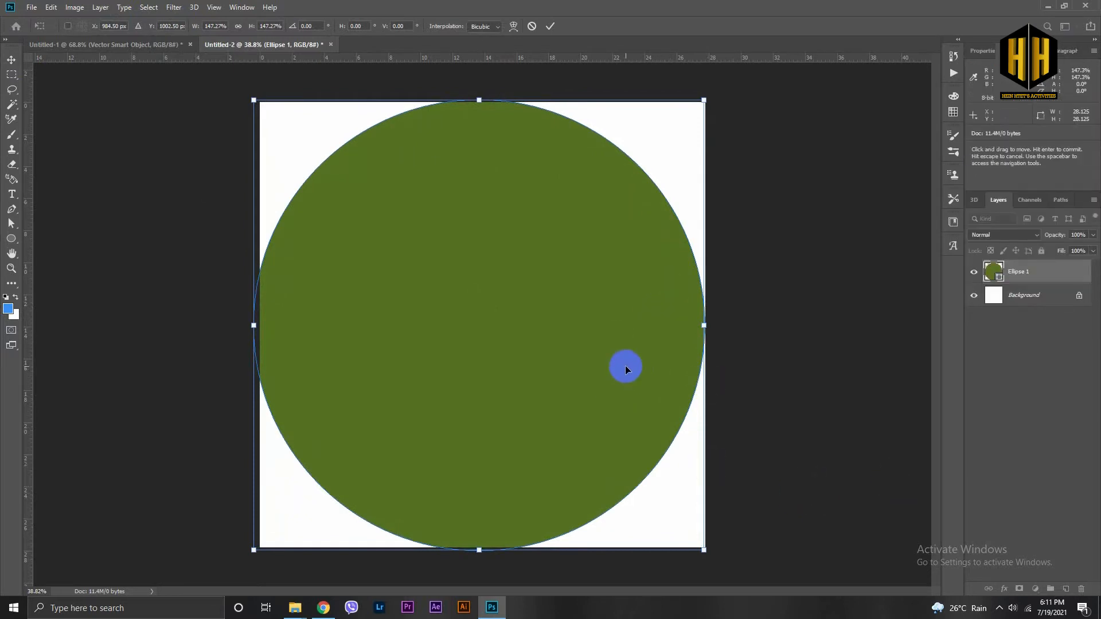
drag(565, 348, 561, 355)
key(Left)
key(Left)
key(Left)
key(Up)
key(Up)
key(Up)
key(Up)
key(Up)
key(Up)
key(Up)
key(Up)
key(Up)
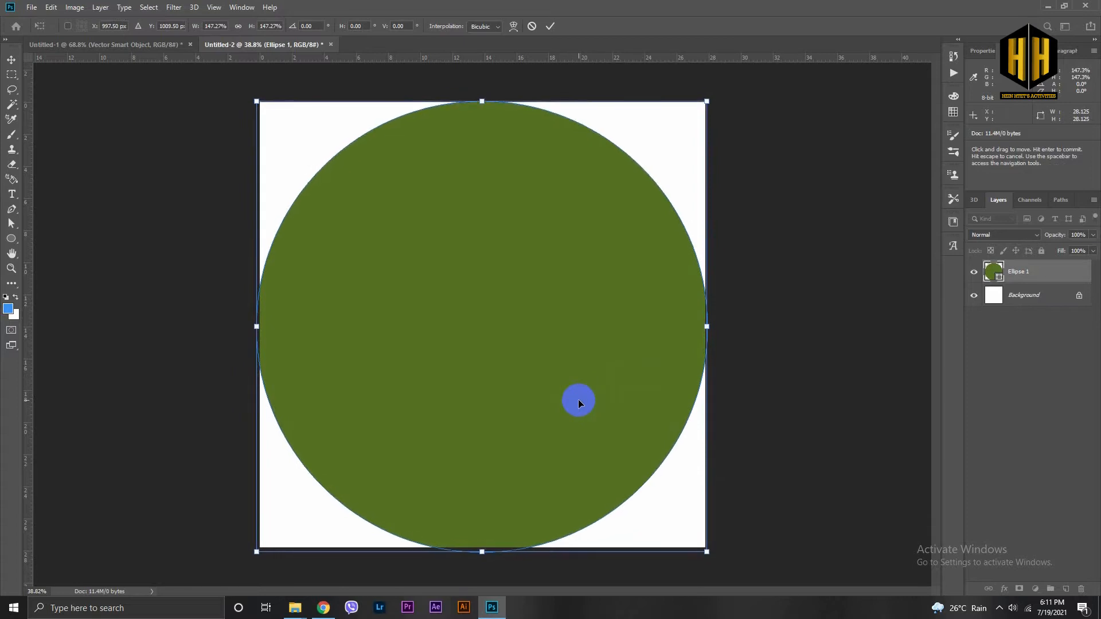
key(Up)
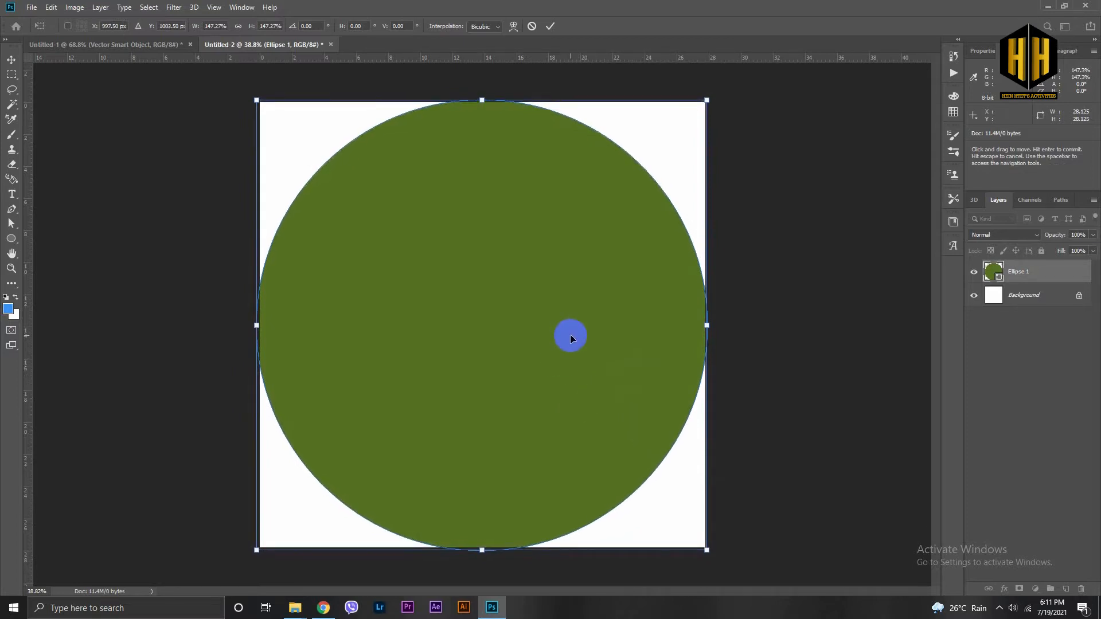
key(Return)
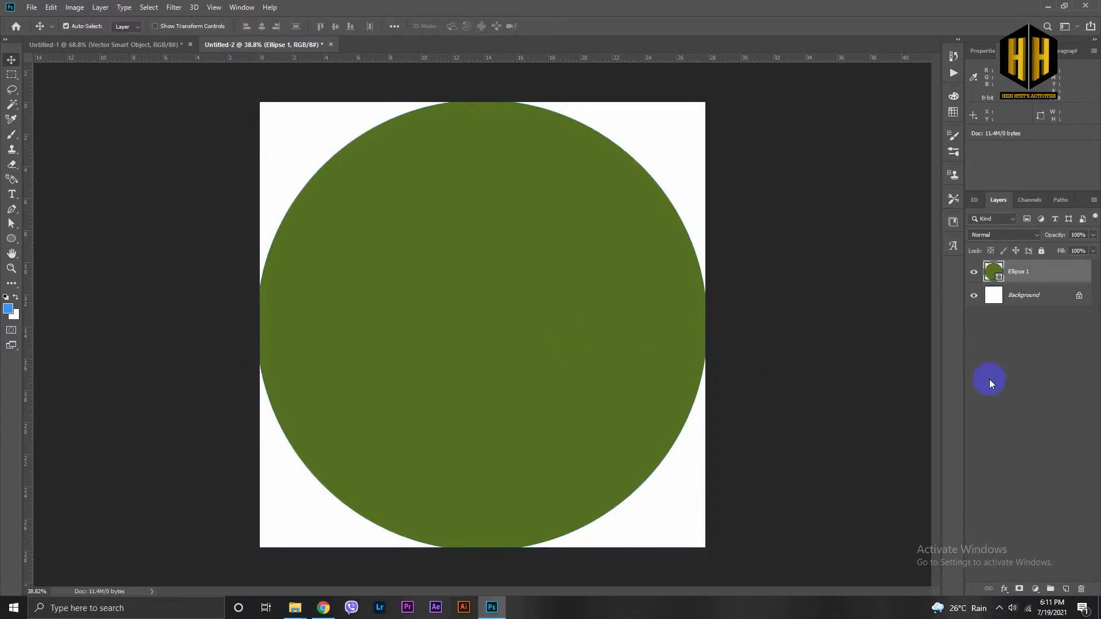
ctrl+click(1026, 295)
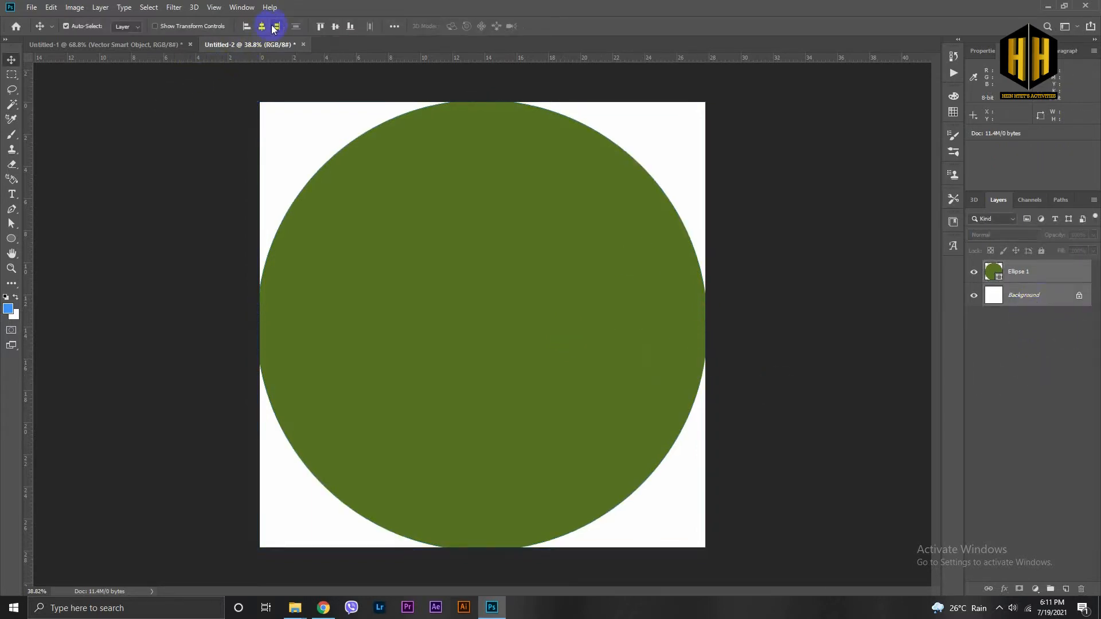
drag(768, 221, 669, 266)
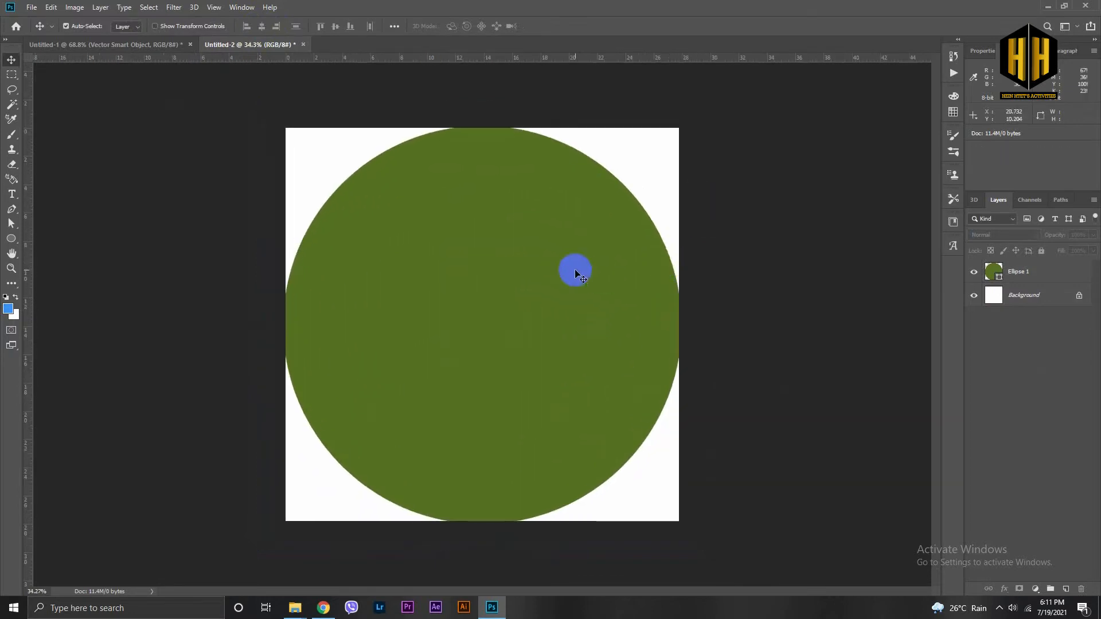
click(573, 270)
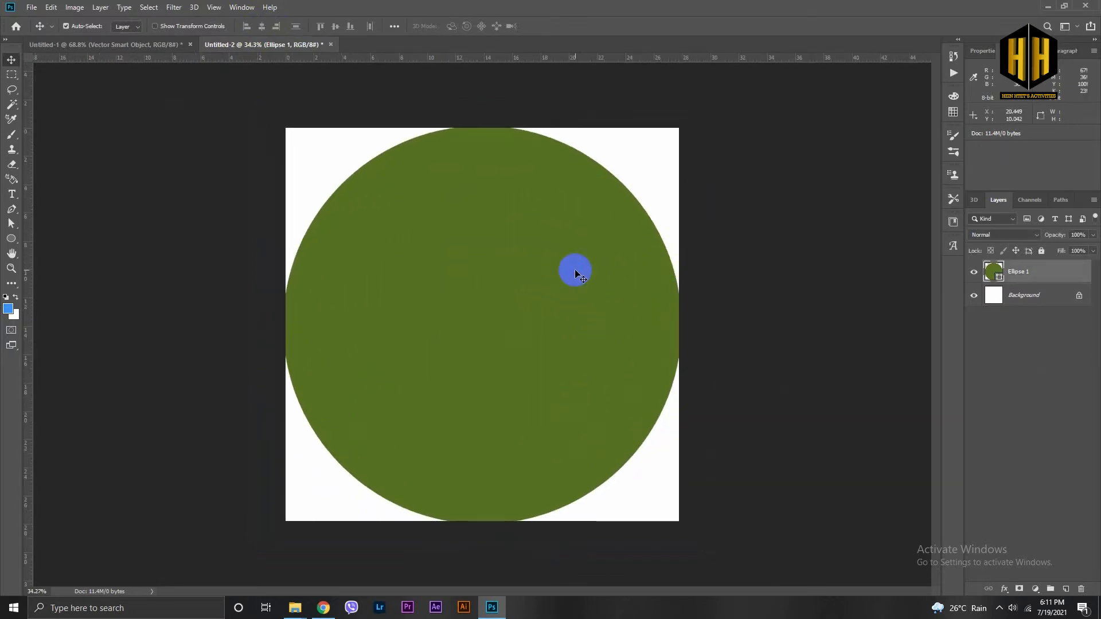
Step: Duplicate the Background layer and hide the original, keeping the copy selected
click(1037, 295)
key(ctrl+j)
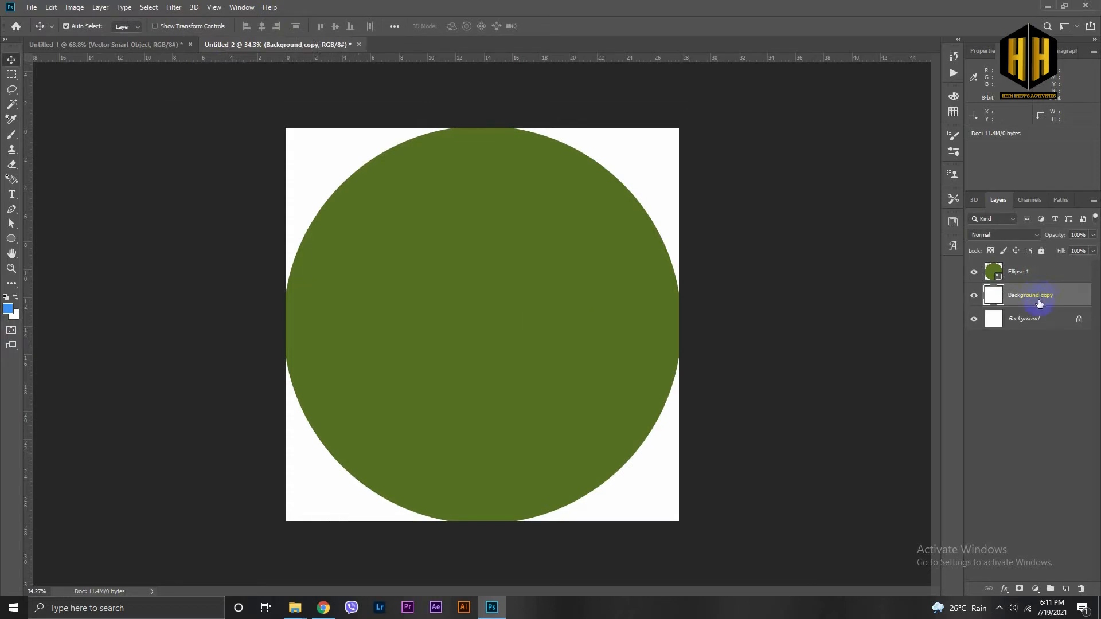
click(1041, 277)
click(1046, 296)
click(974, 318)
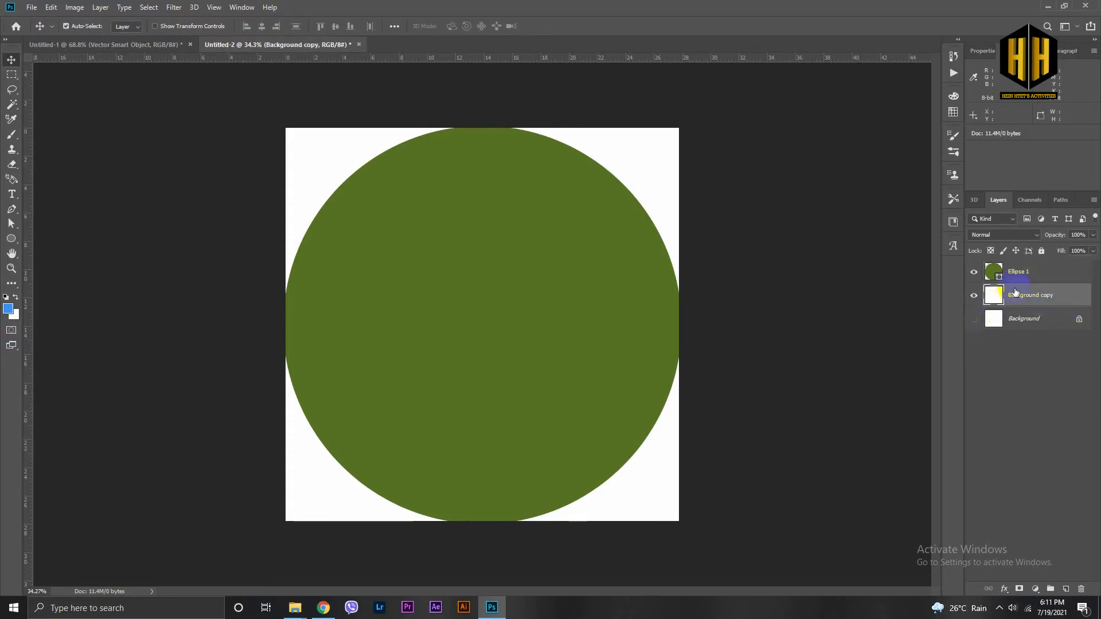
Step: Load the green circle's outline as a selection, invert it, and add it as a layer mask to the Background copy
click(998, 274)
ctrl+click(995, 274)
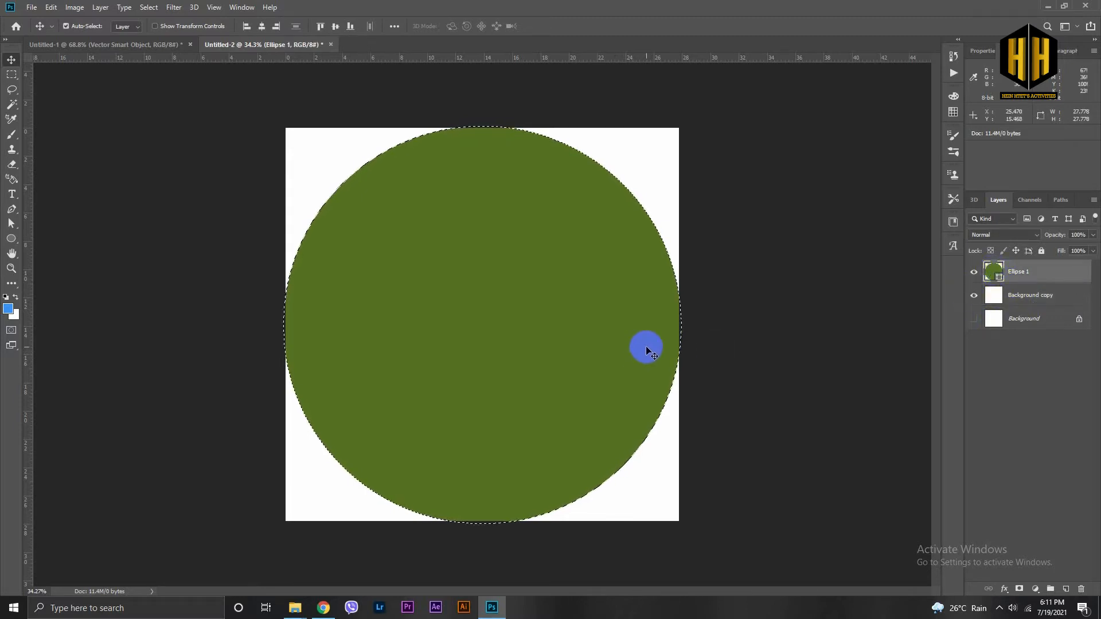
key(ctrl)
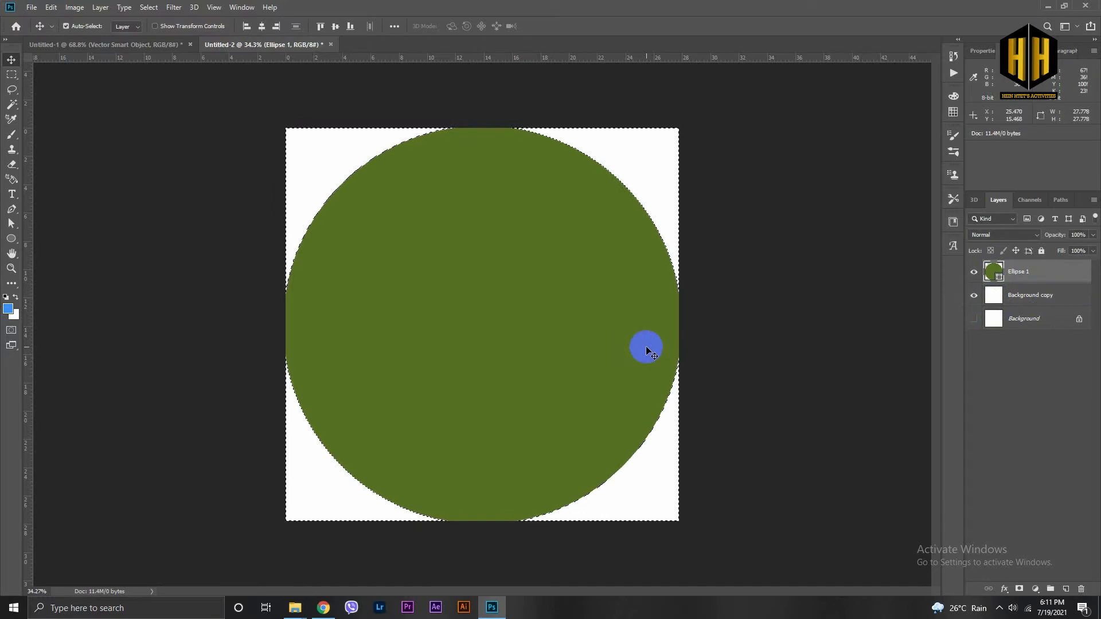
key(ctrl+shift+i)
click(1009, 297)
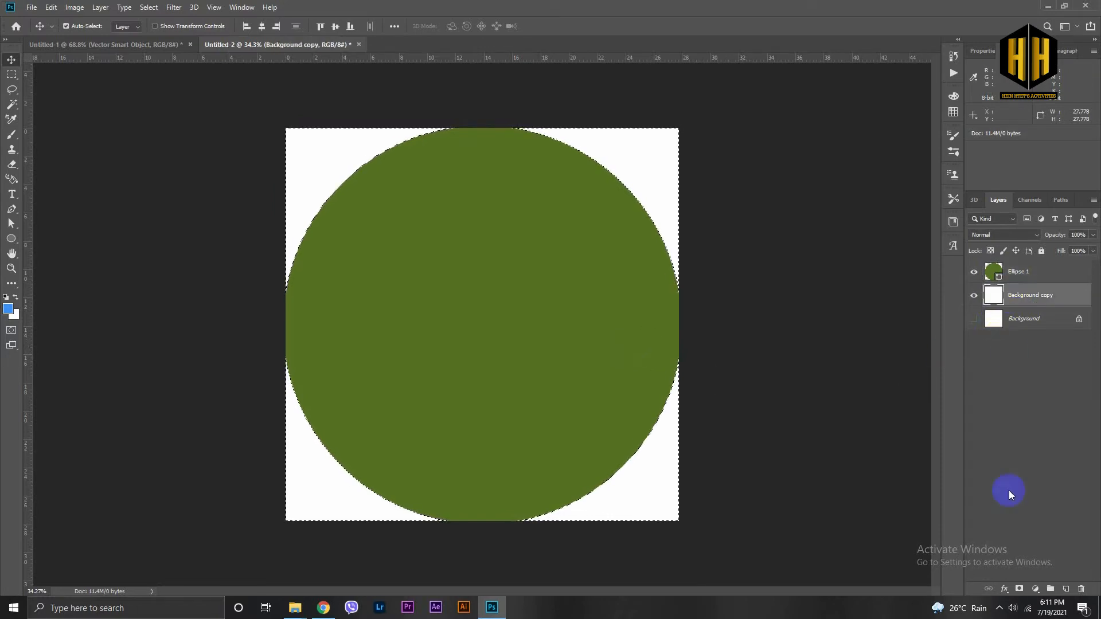
click(1019, 589)
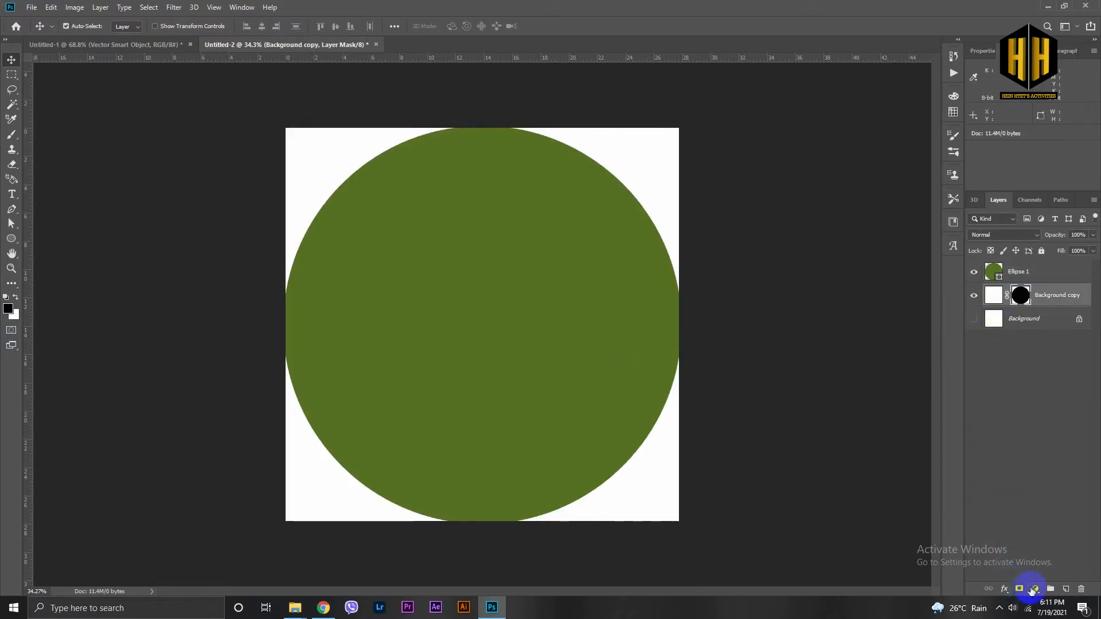
Step: Hide the green circle layer to inspect the circular cut-out in the masked Background copy
alt+click(969, 285)
key(z)
mouse_move(703, 364)
mouse_down()
mouse_move(647, 346)
mouse_move(717, 377)
mouse_up()
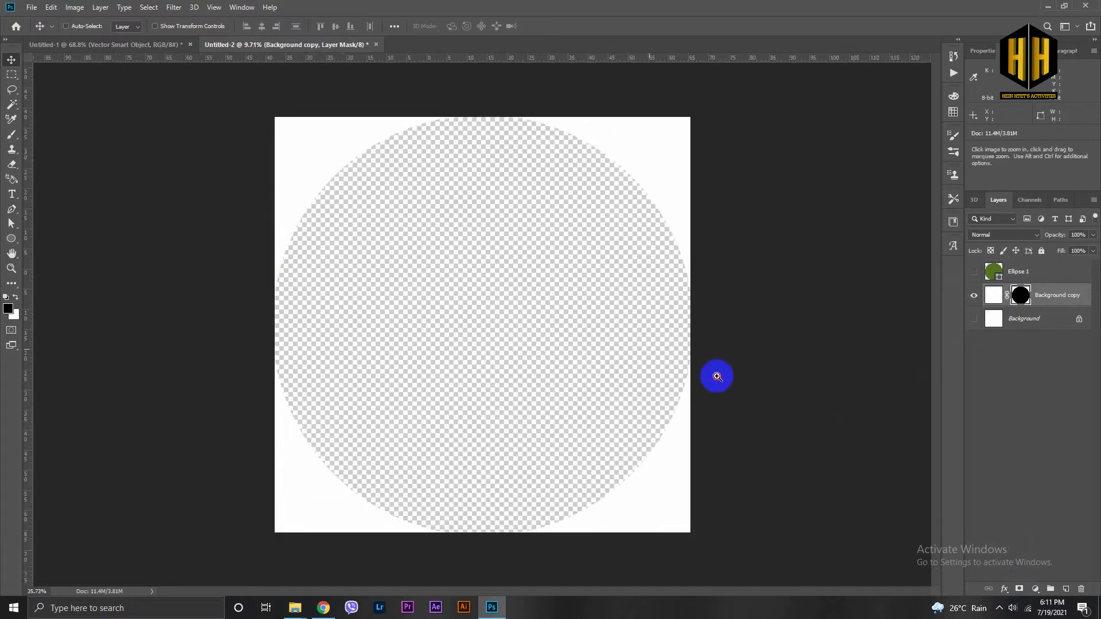
drag(769, 270, 706, 263)
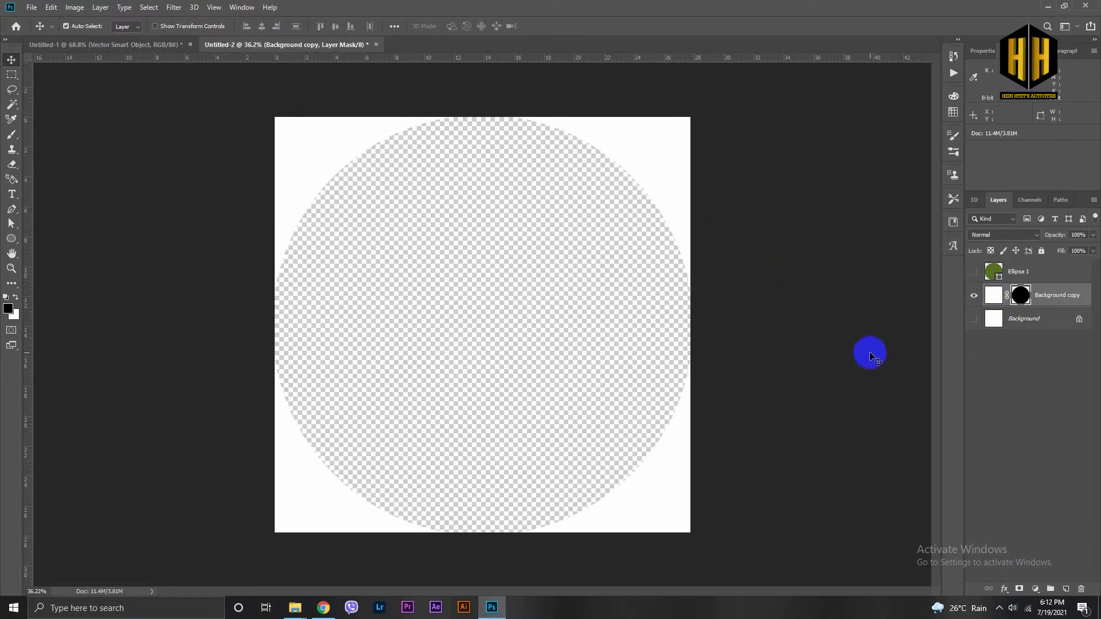
click(976, 280)
click(976, 280)
Step: Show the Ellipse 1 layer again, duplicate it, and hide the duplicate
click(1014, 272)
click(976, 272)
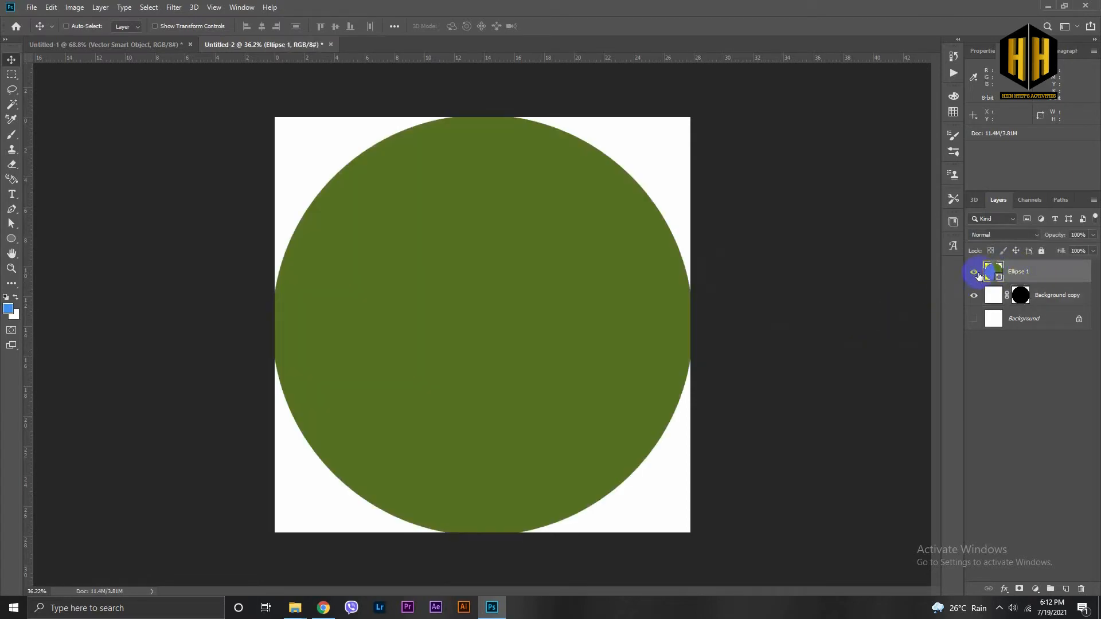
key(ctrl+j)
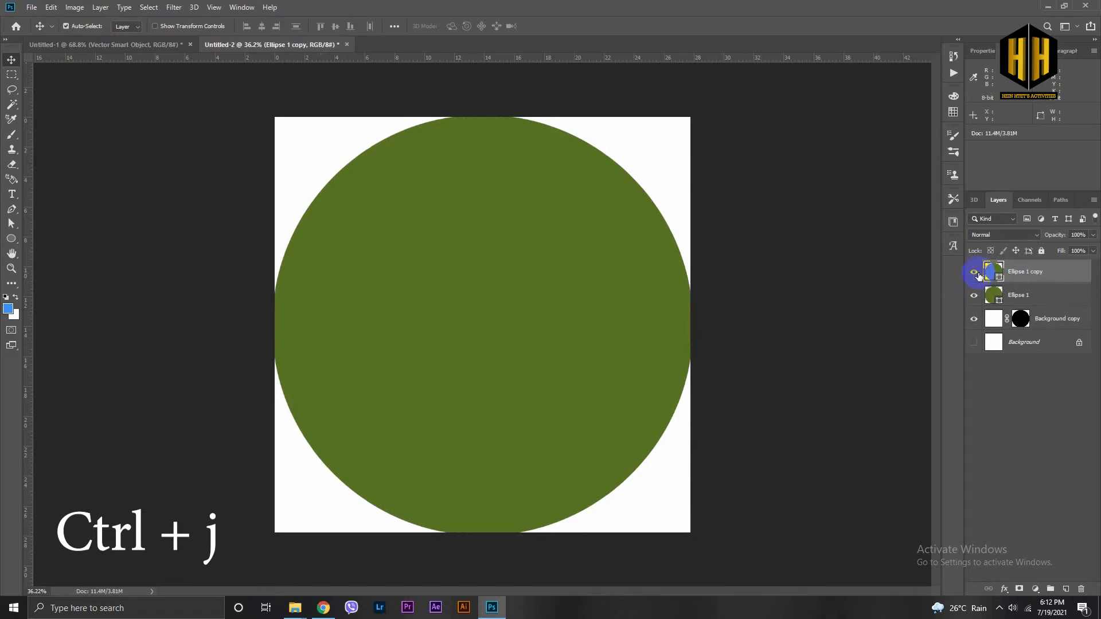
click(974, 274)
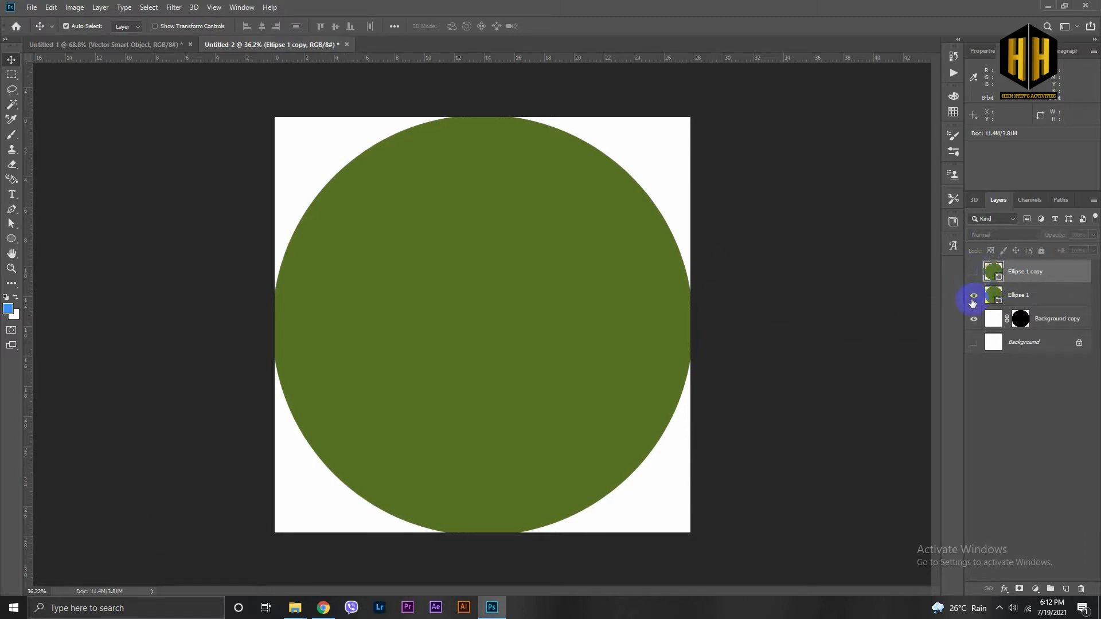
Step: Remove the green fill from the original Ellipse 1 circle
click(1033, 301)
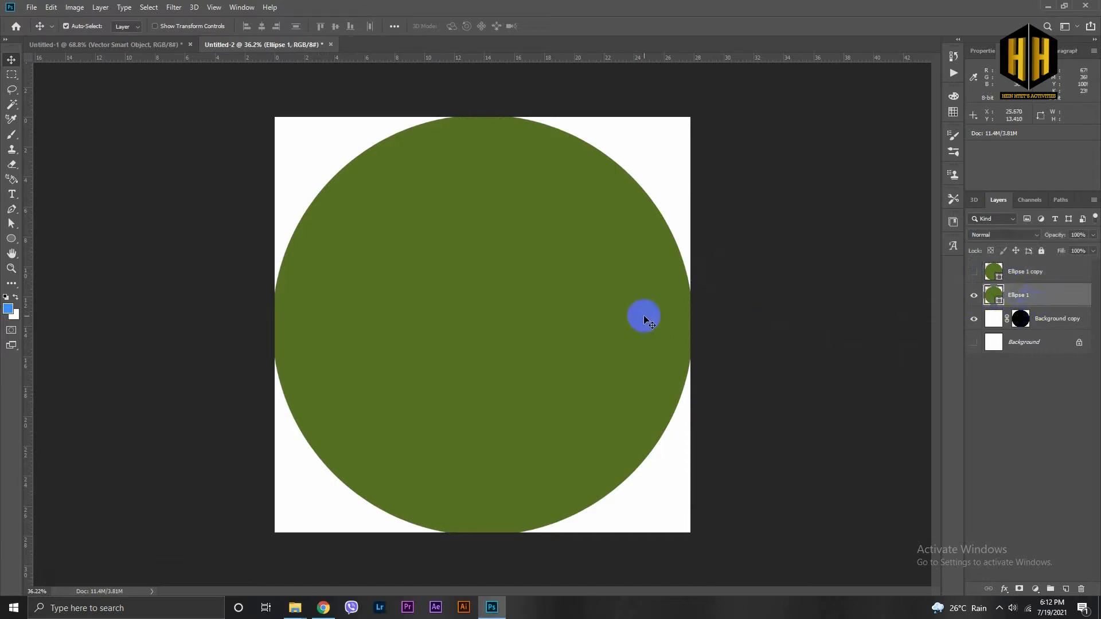
click(11, 239)
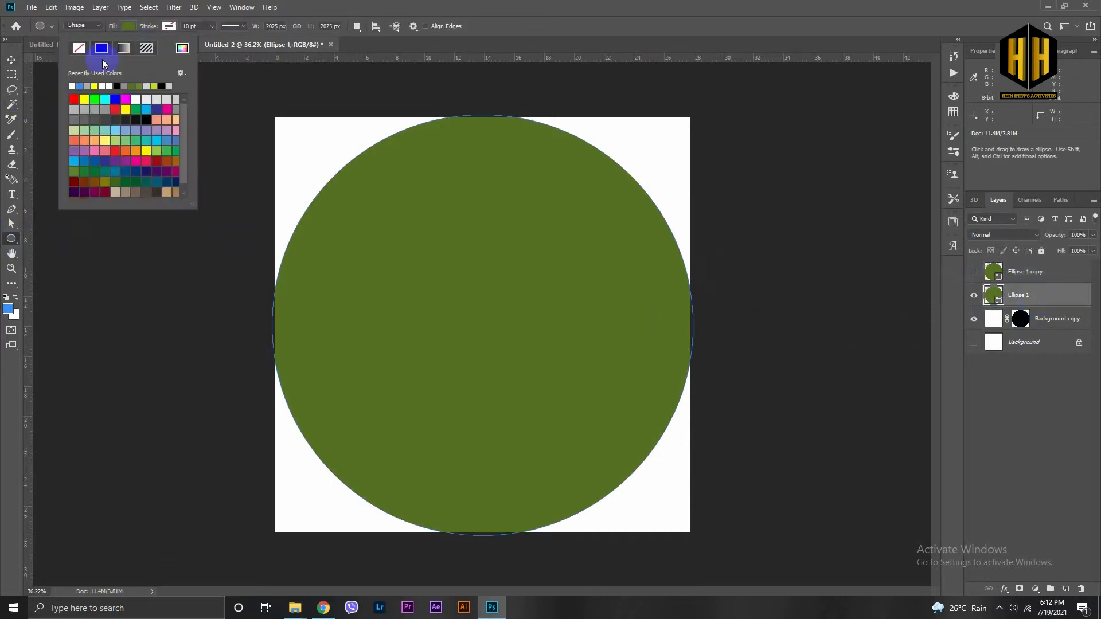
click(129, 26)
click(79, 47)
click(167, 26)
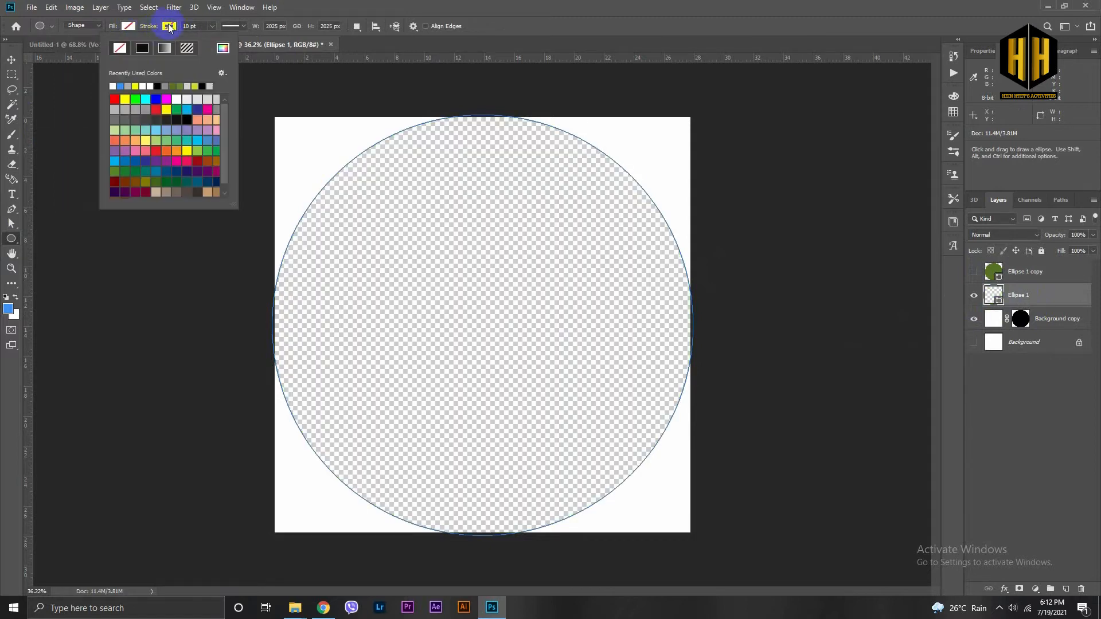
click(121, 86)
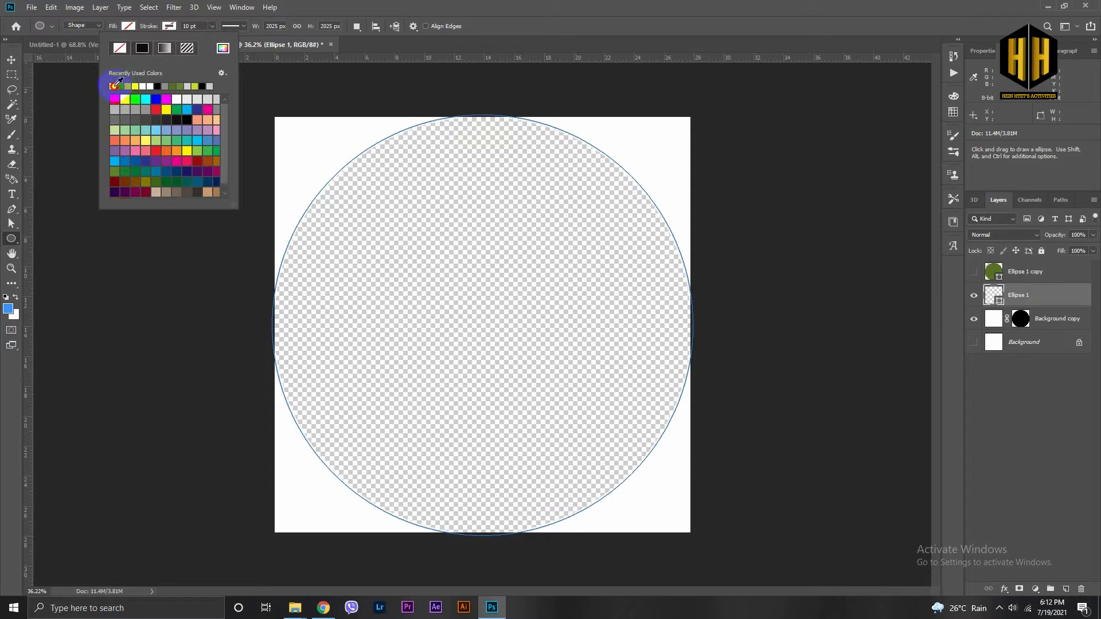
click(11, 60)
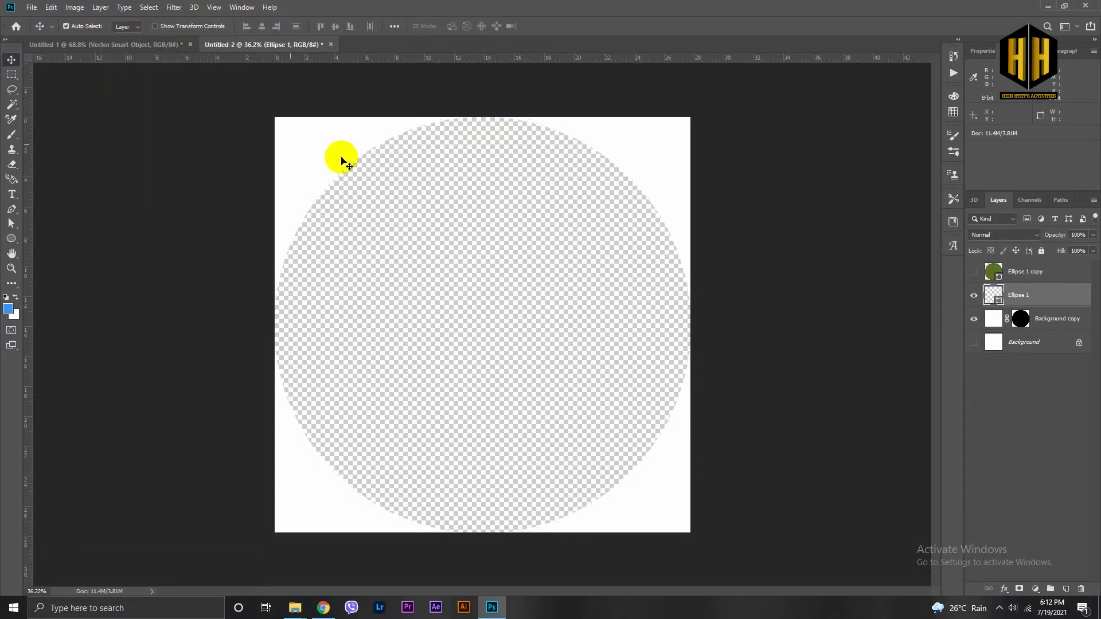
Step: Fill the masked Background copy layer with the blue foreground colour
click(1055, 318)
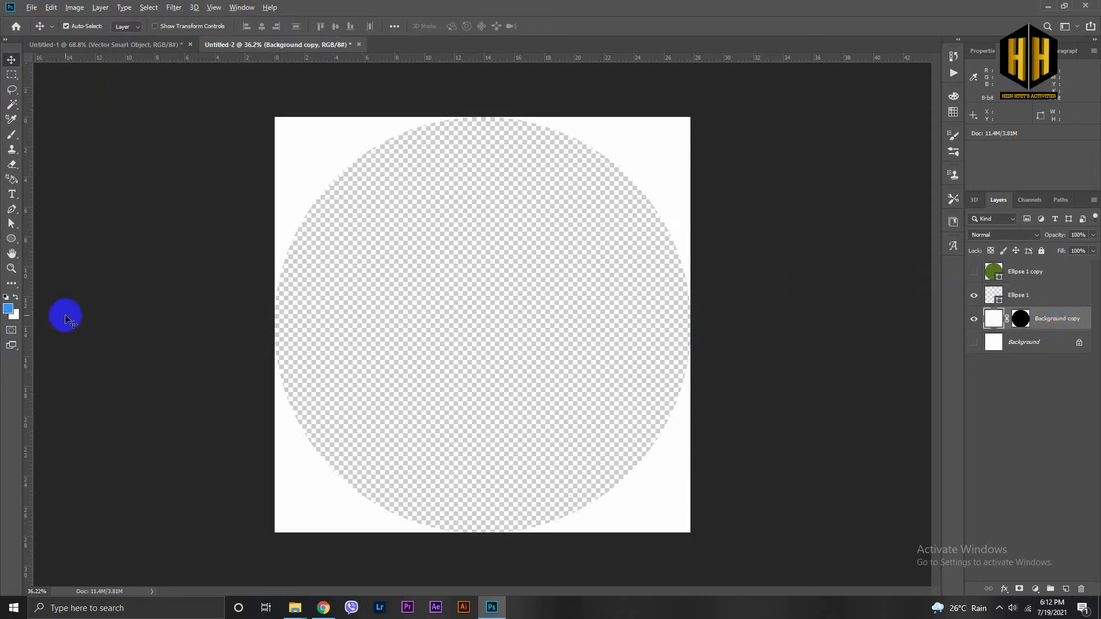
key(alt+BackSpace)
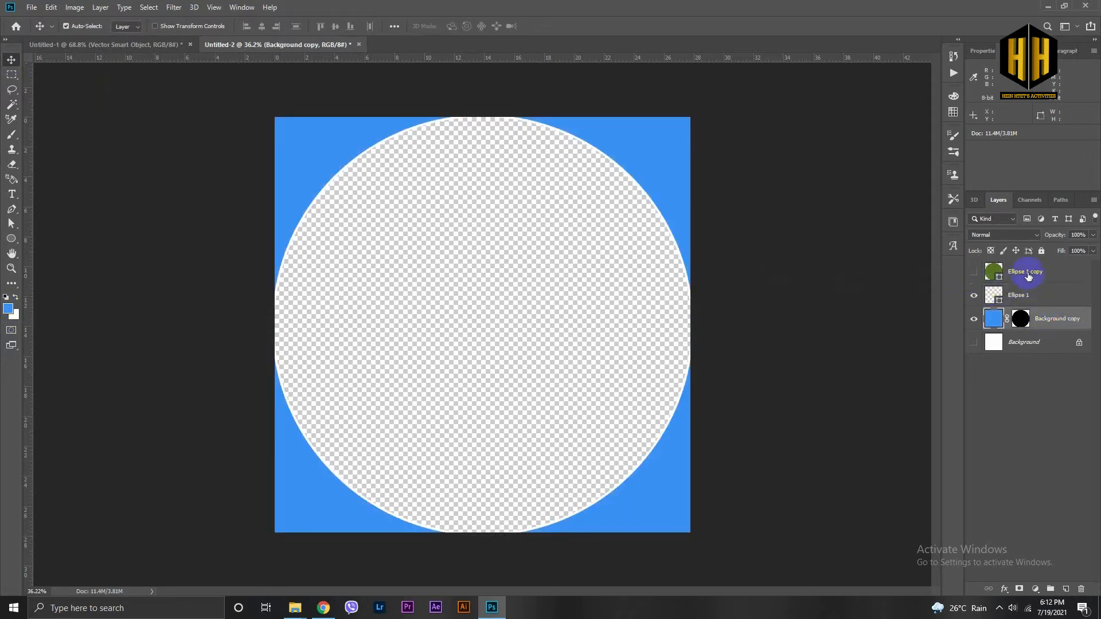
Step: Thicken the white stroke of the Ellipse 1 ring to about 35.2 pt
click(1034, 295)
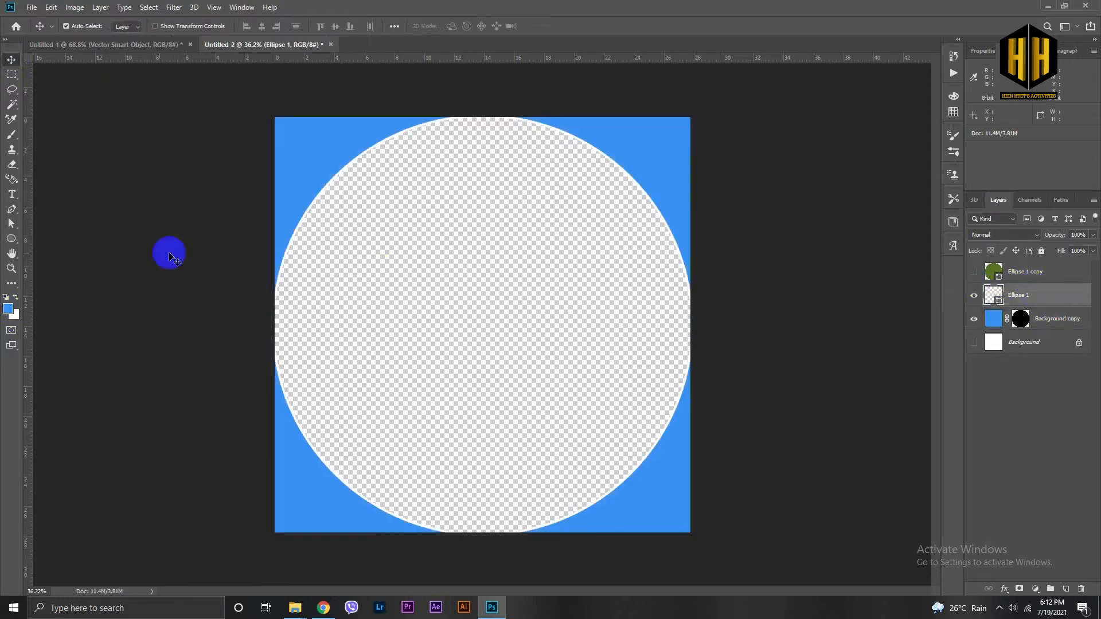
click(12, 243)
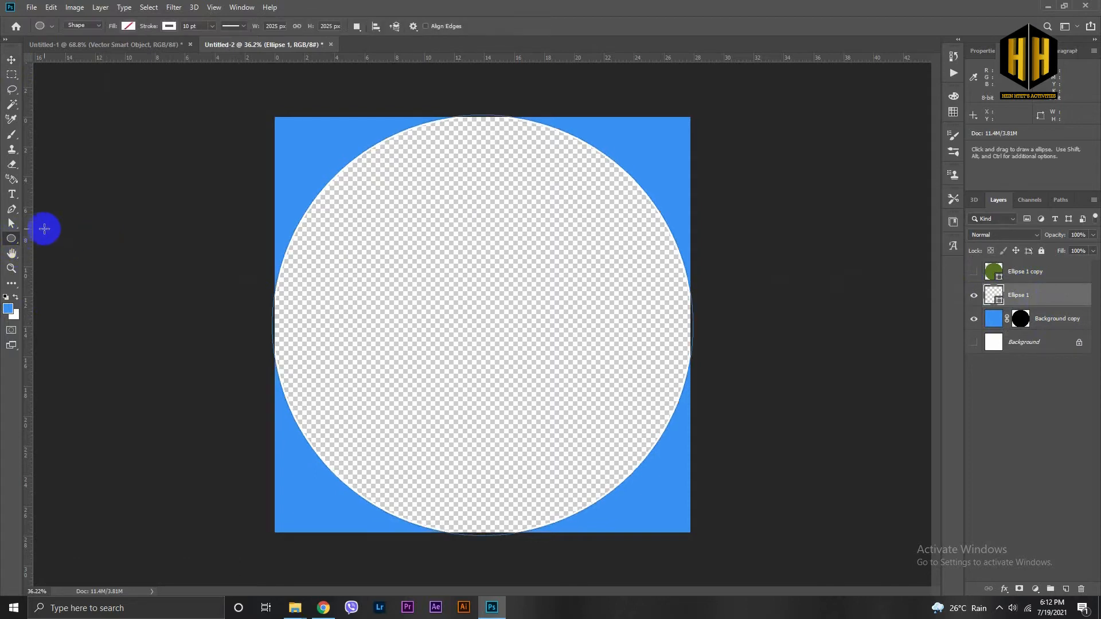
click(212, 27)
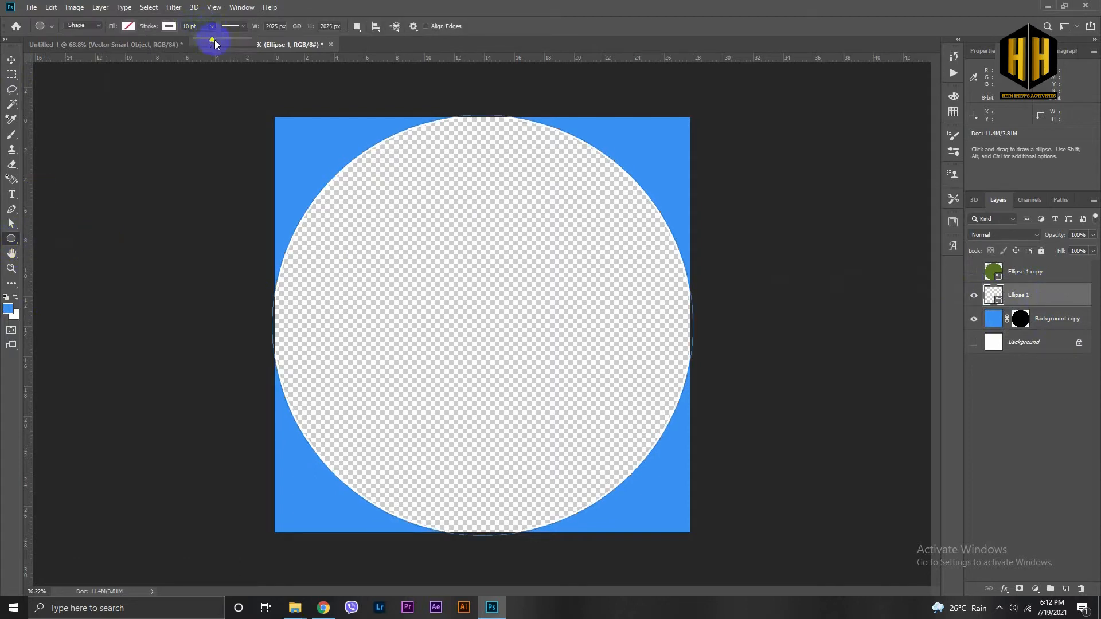
drag(222, 42, 232, 42)
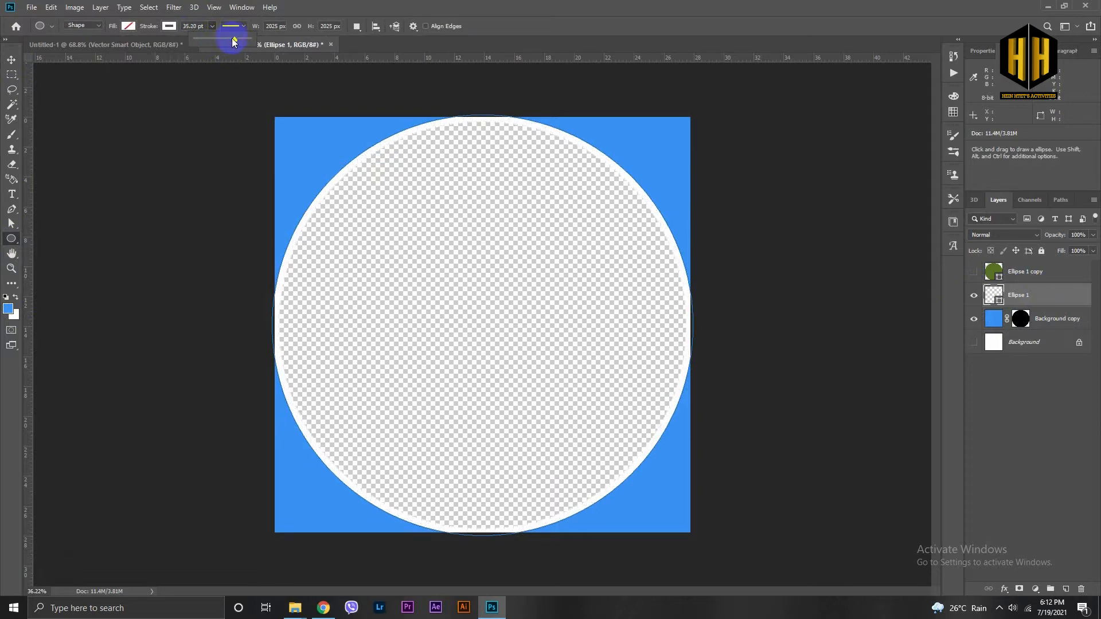
click(12, 59)
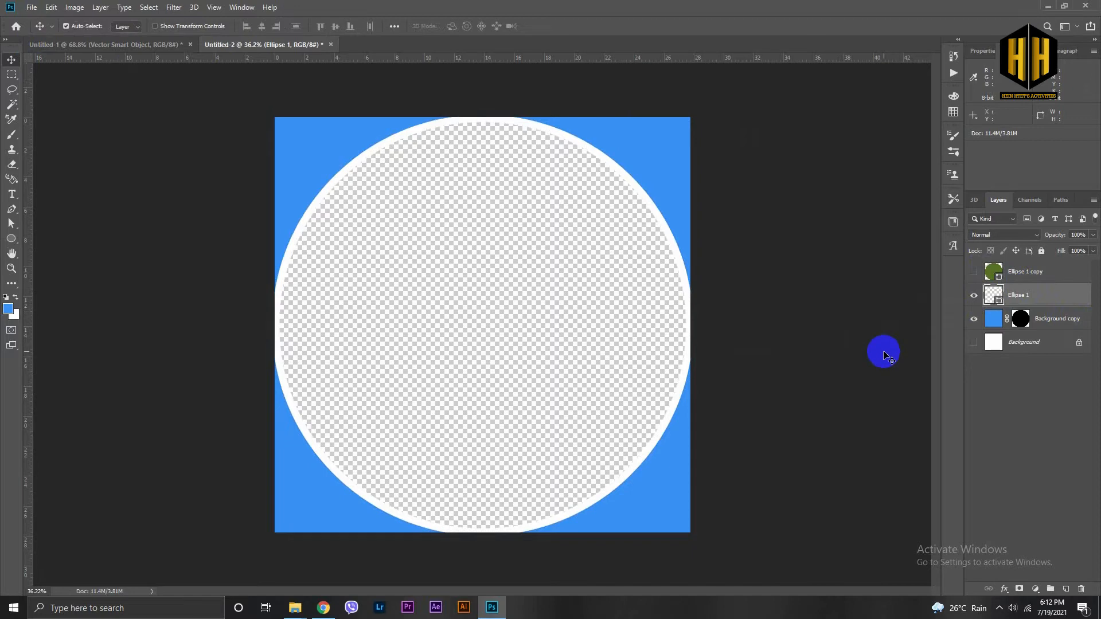
Step: Draw a closed Pen shape across the lower part of the circle, with a flat top along a horizontal guide and a curved underside
click(11, 210)
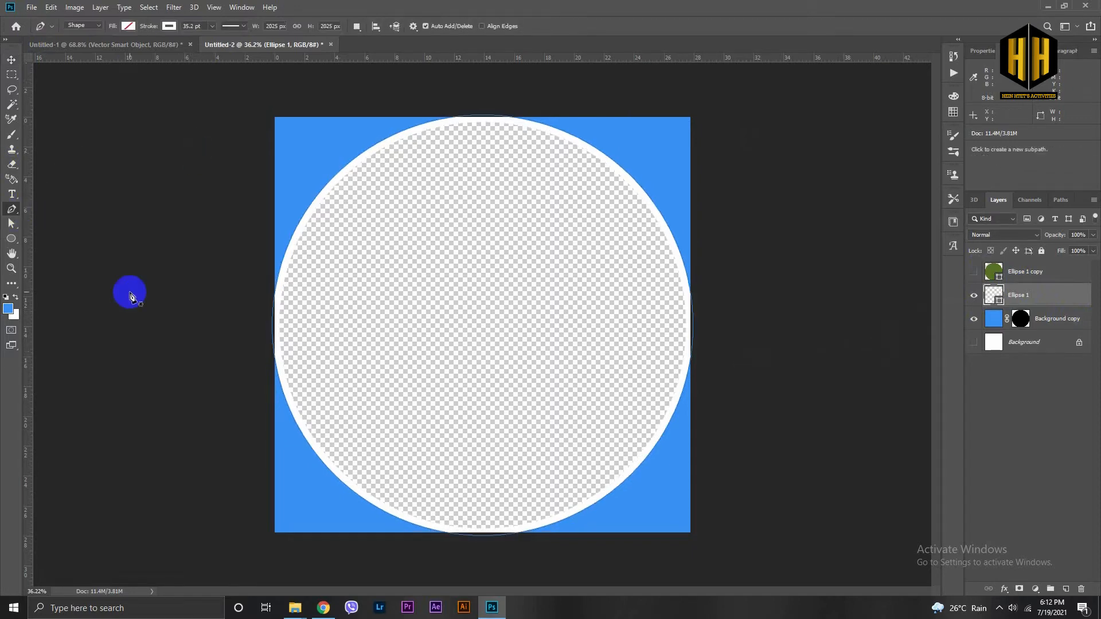
click(330, 466)
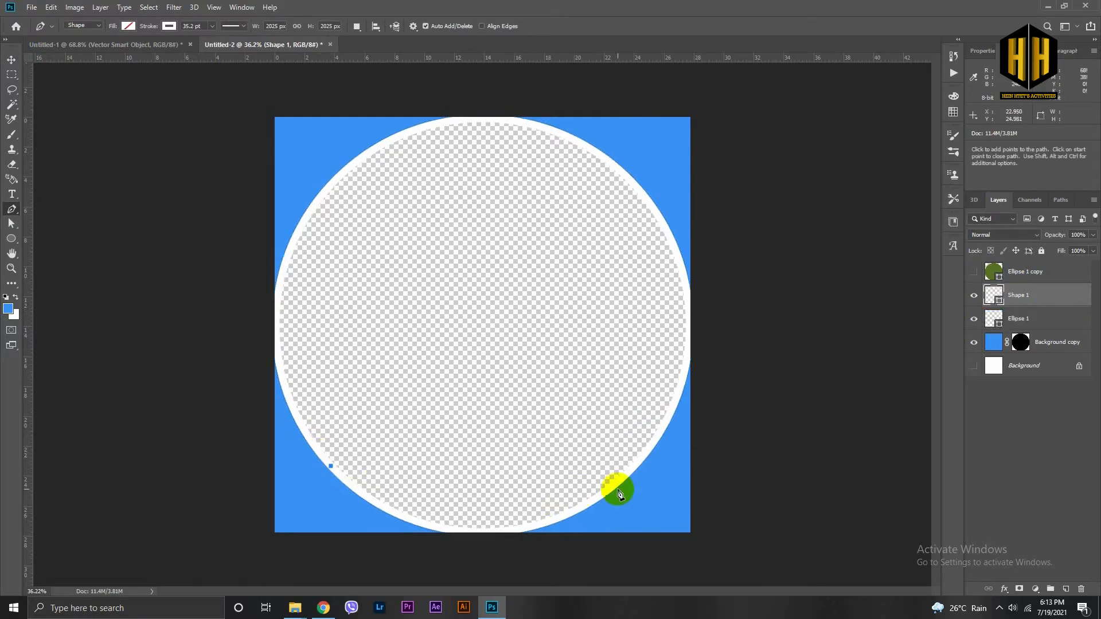
drag(303, 63, 334, 466)
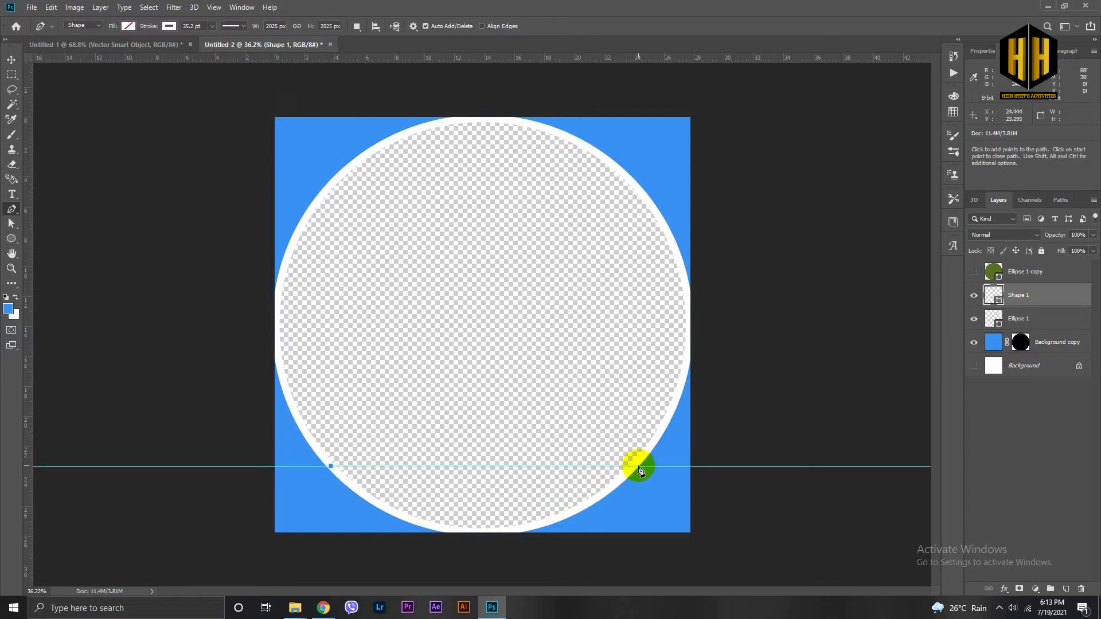
click(633, 467)
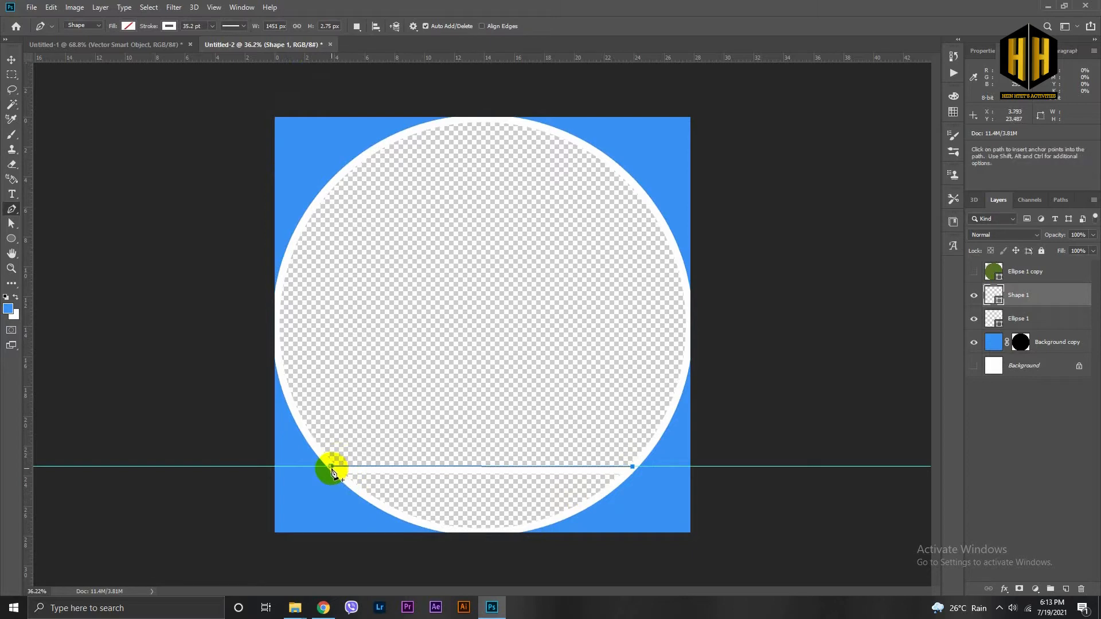
drag(331, 466, 174, 319)
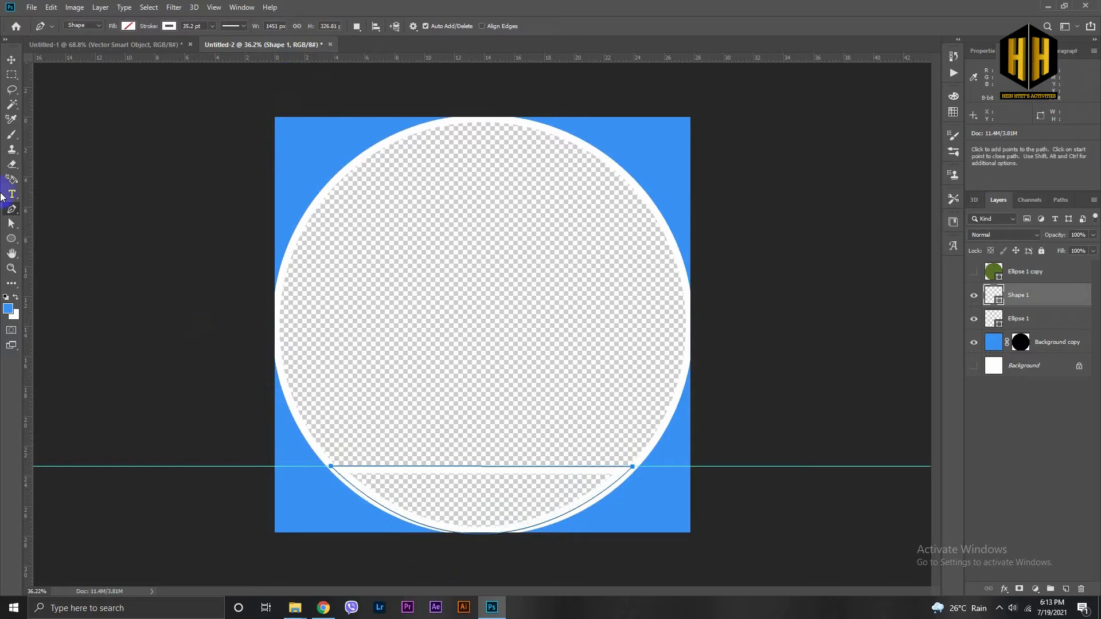
Step: Remove the stroke of the new pen shape and fill it with the recently used blue
click(163, 33)
click(119, 47)
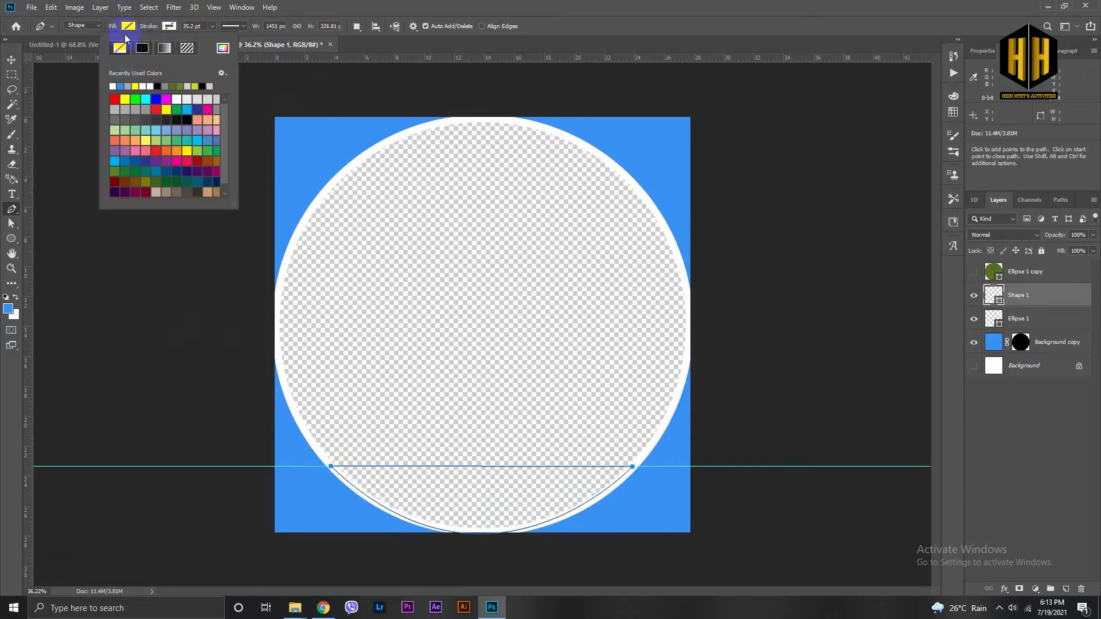
click(127, 30)
click(79, 86)
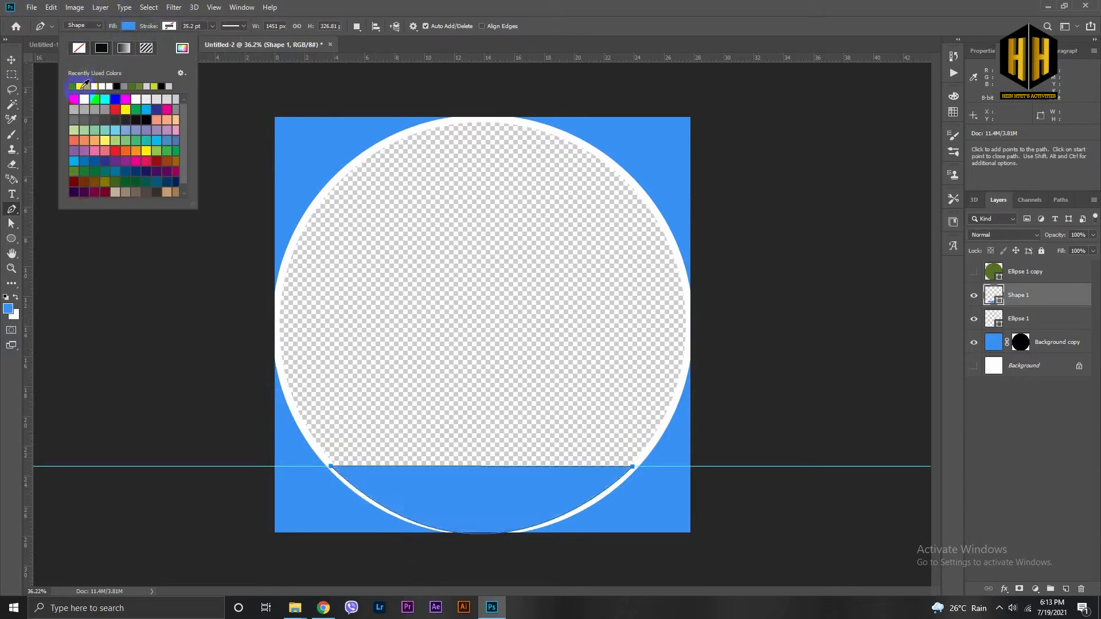
click(11, 59)
click(844, 380)
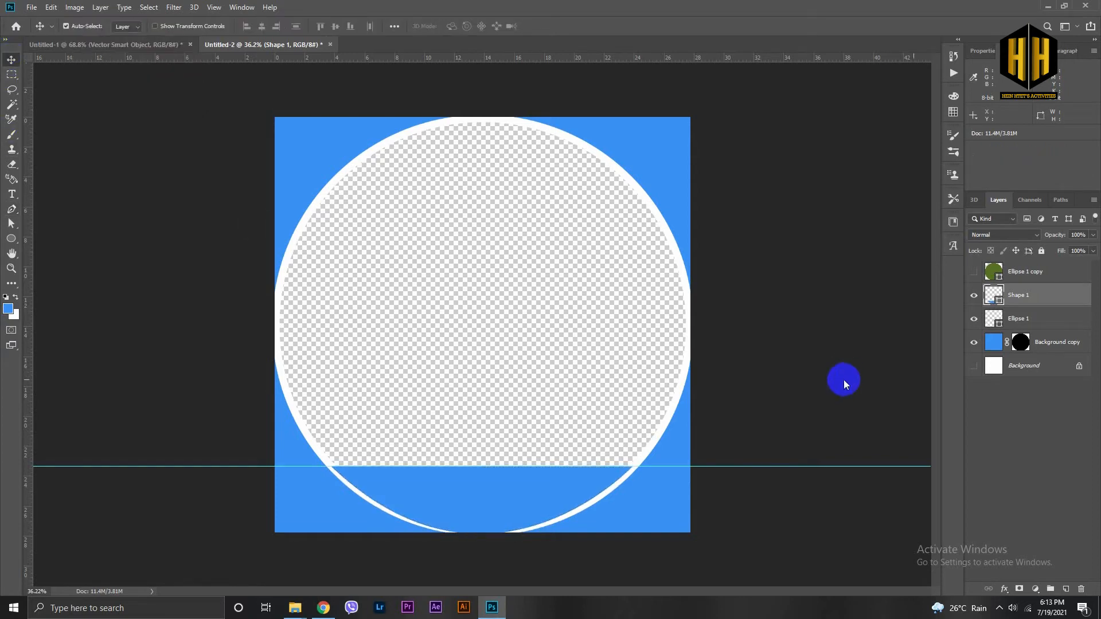
Step: Move the Shape 1 layer below Ellipse 1 and remove the horizontal guide from the canvas
drag(1025, 310, 1025, 329)
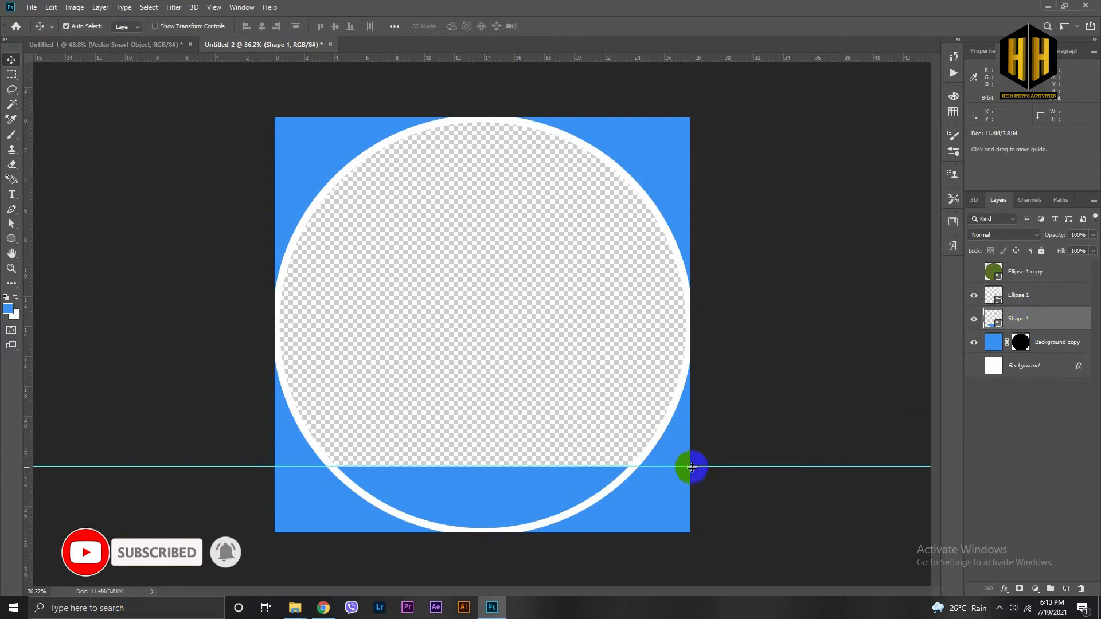
drag(692, 466, 730, 30)
key(z)
drag(577, 283, 603, 307)
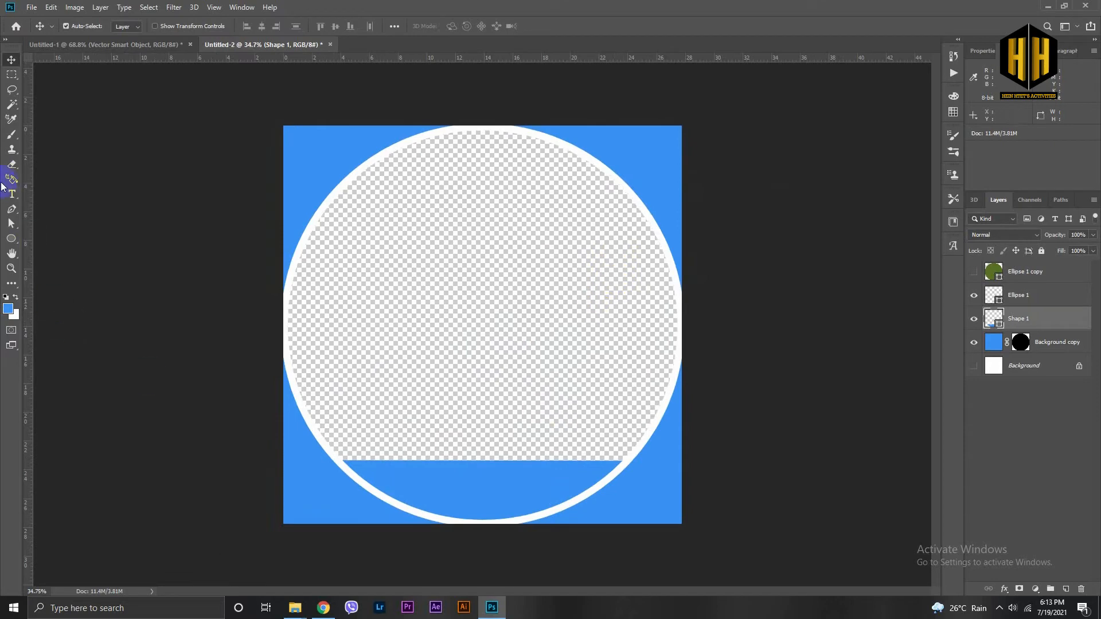
Step: Start a text layer in the middle of the circle with the font size set to 72 pt
click(12, 198)
click(427, 311)
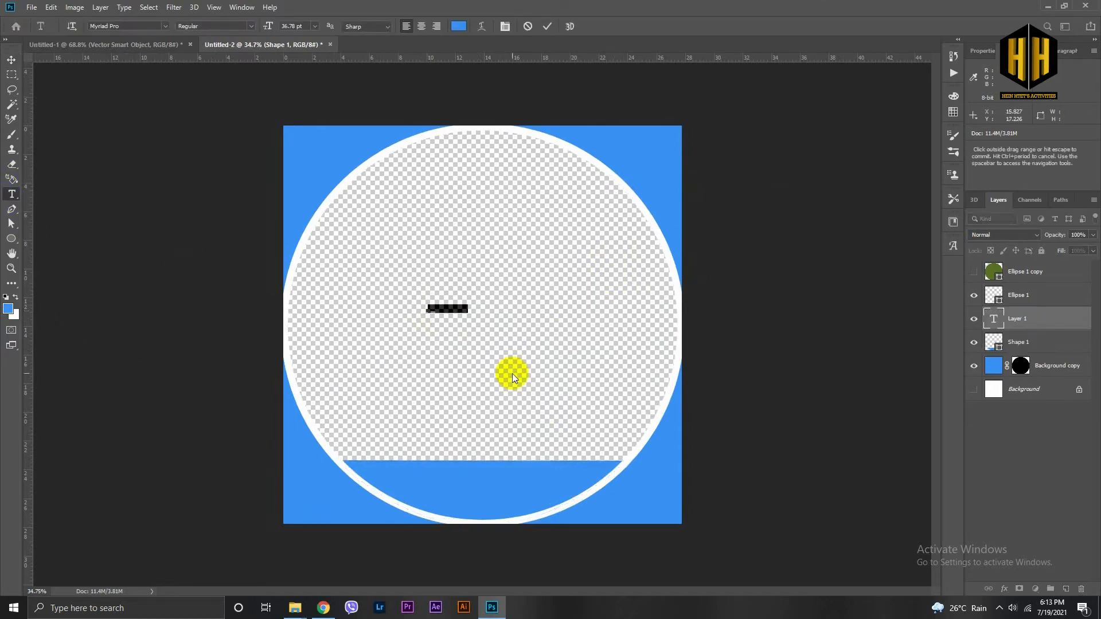
click(320, 28)
click(300, 126)
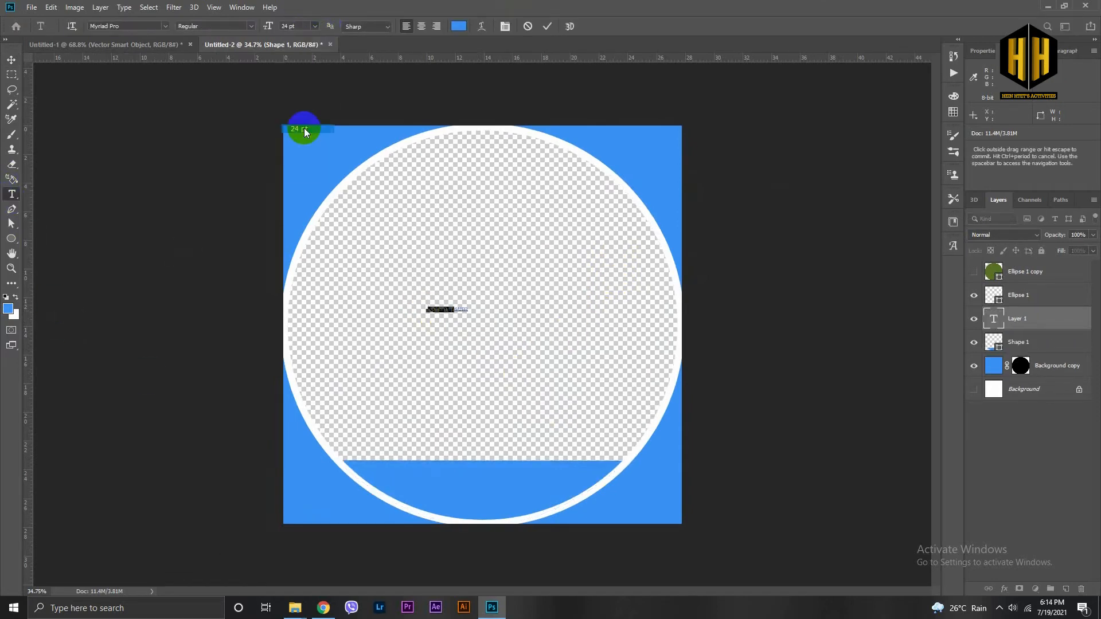
click(314, 26)
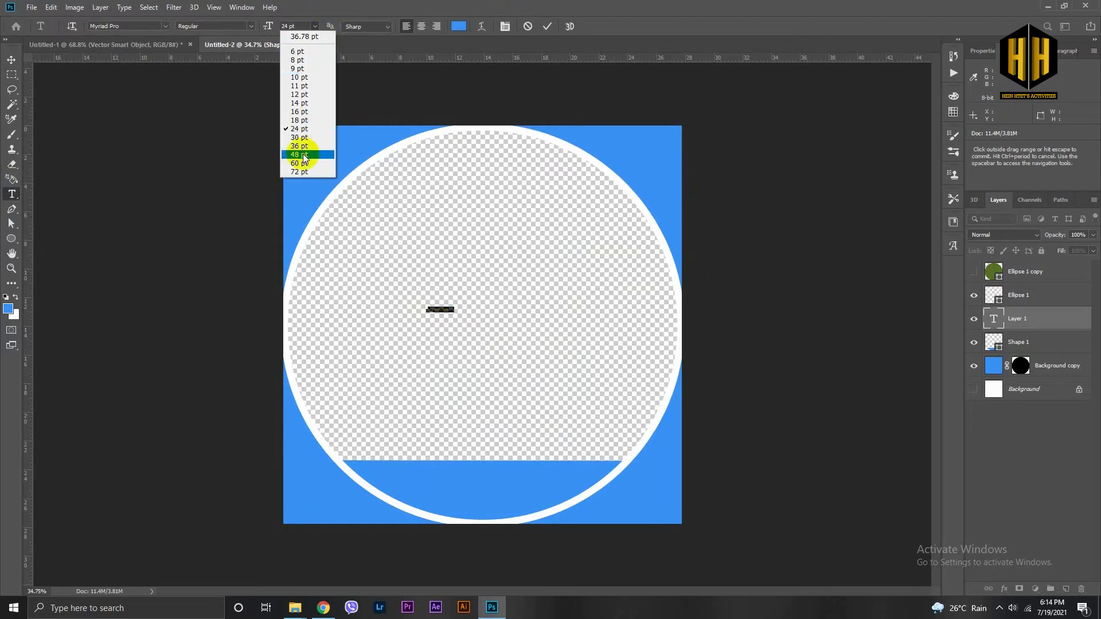
click(304, 171)
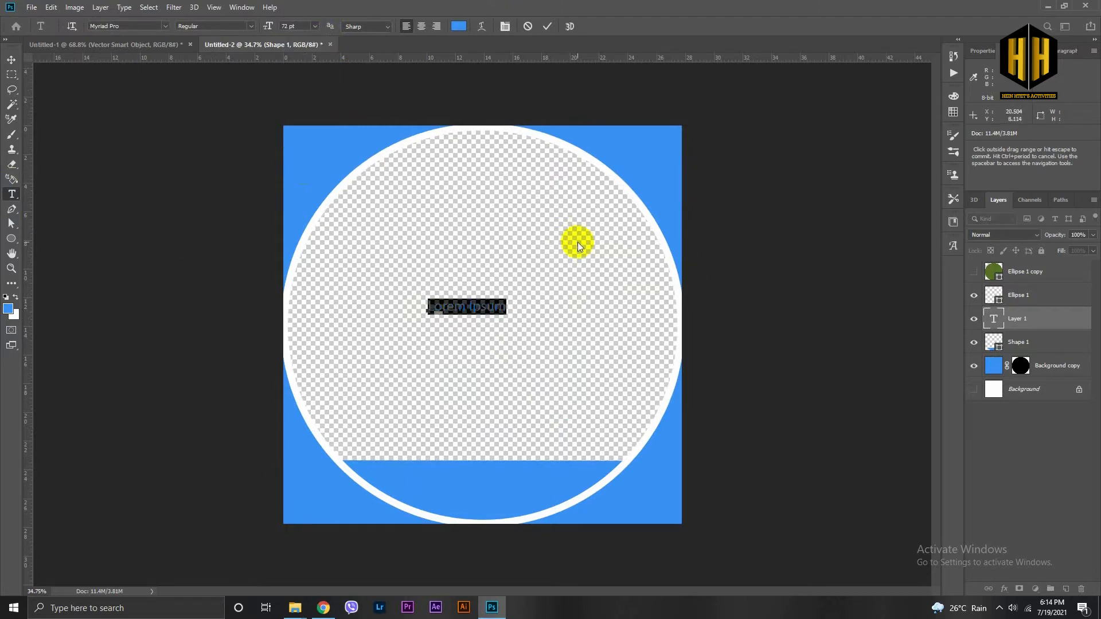
Step: Enter the text "#Stay At Home" and commit it
text(#)
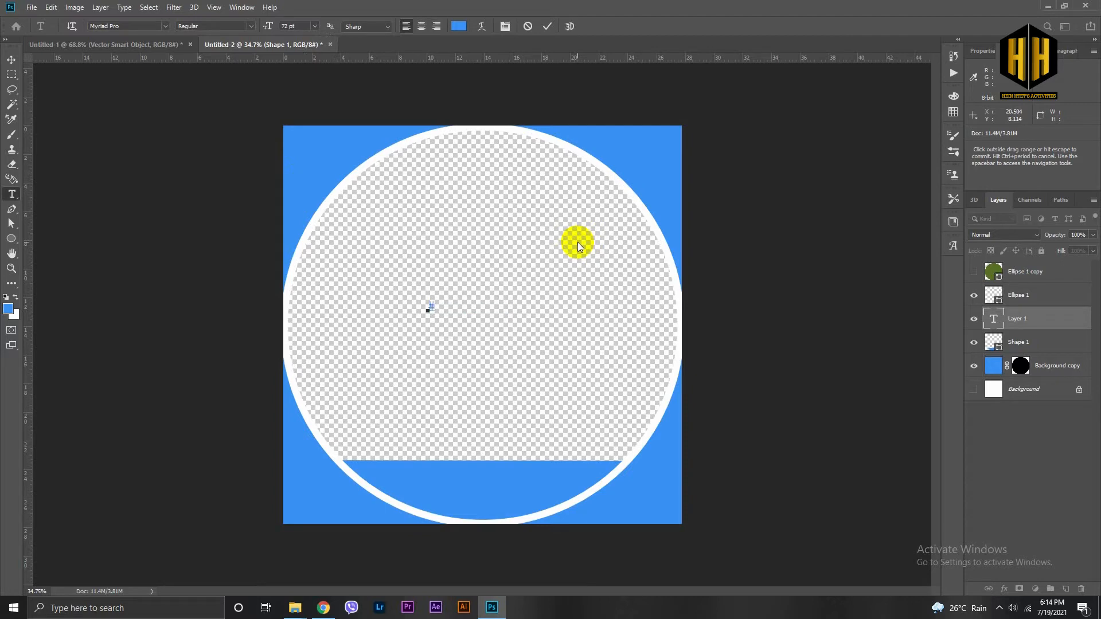
text(stay)
key(Left)
key(Left)
key(Left)
key(BackSpace)
text(Stay at h)
key(BackSpace)
key(BackSpace)
key(BackSpace)
key(BackSpace)
text(At Home)
click(577, 242)
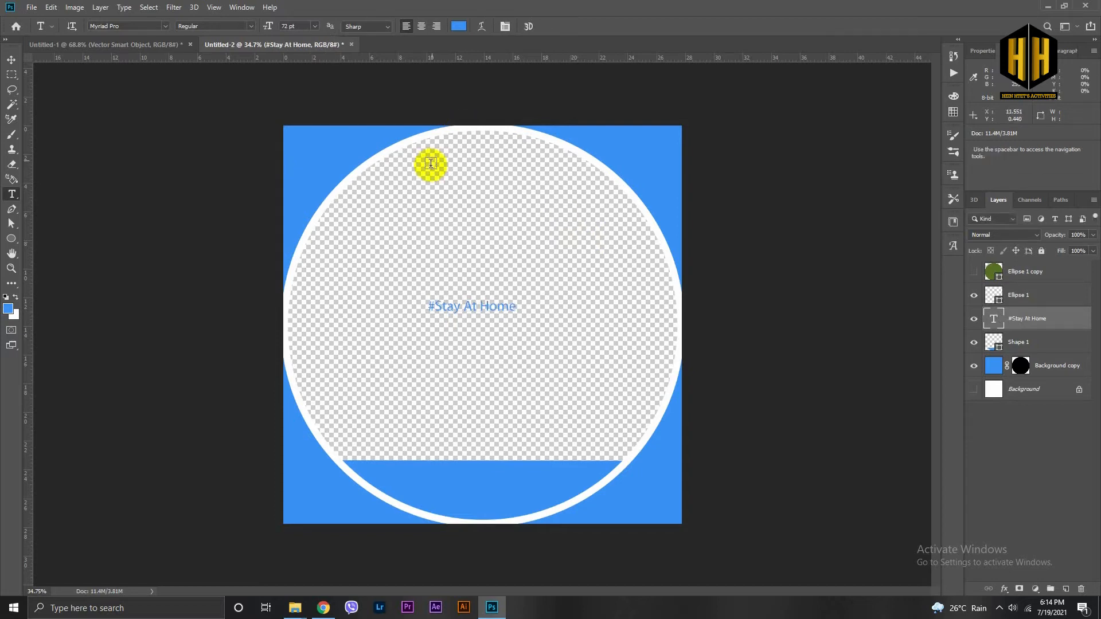
Step: Move the "#Stay At Home" text to just above the blue band and recolour it white
click(7, 61)
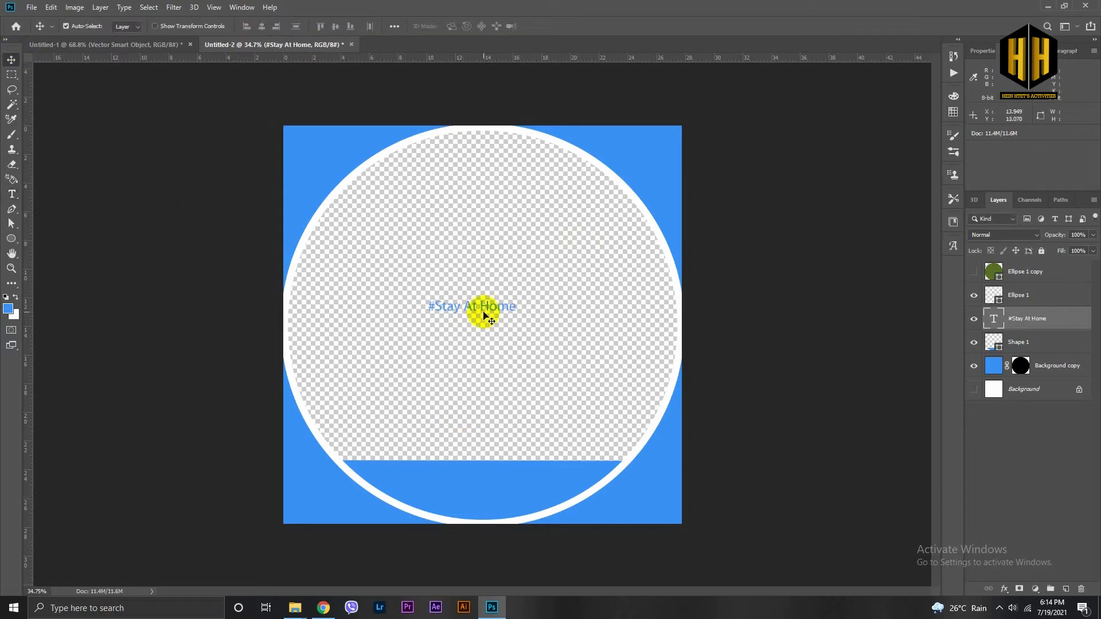
drag(484, 312, 488, 448)
click(14, 318)
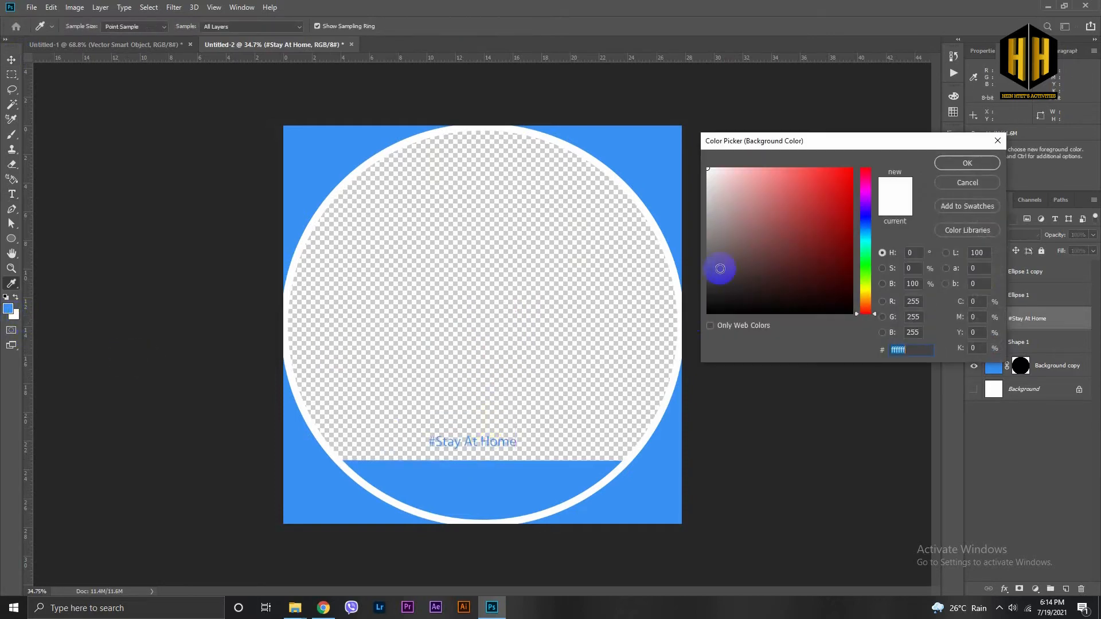
click(664, 128)
key(Return)
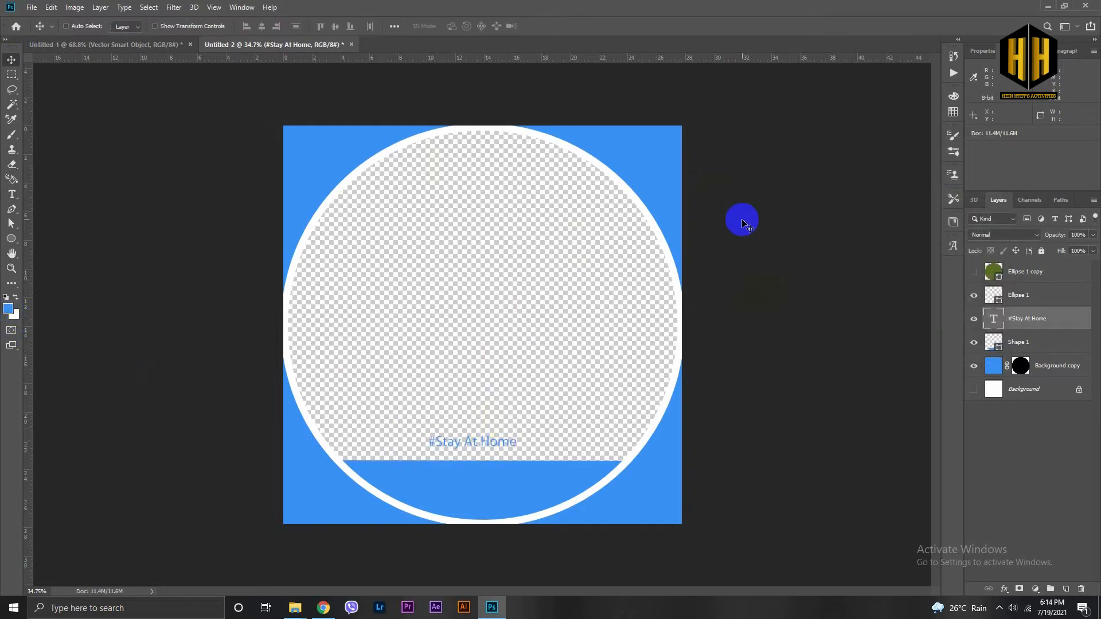
Step: Enlarge the "#Stay At Home" text and centre it inside the blue band
key(ctrl+t)
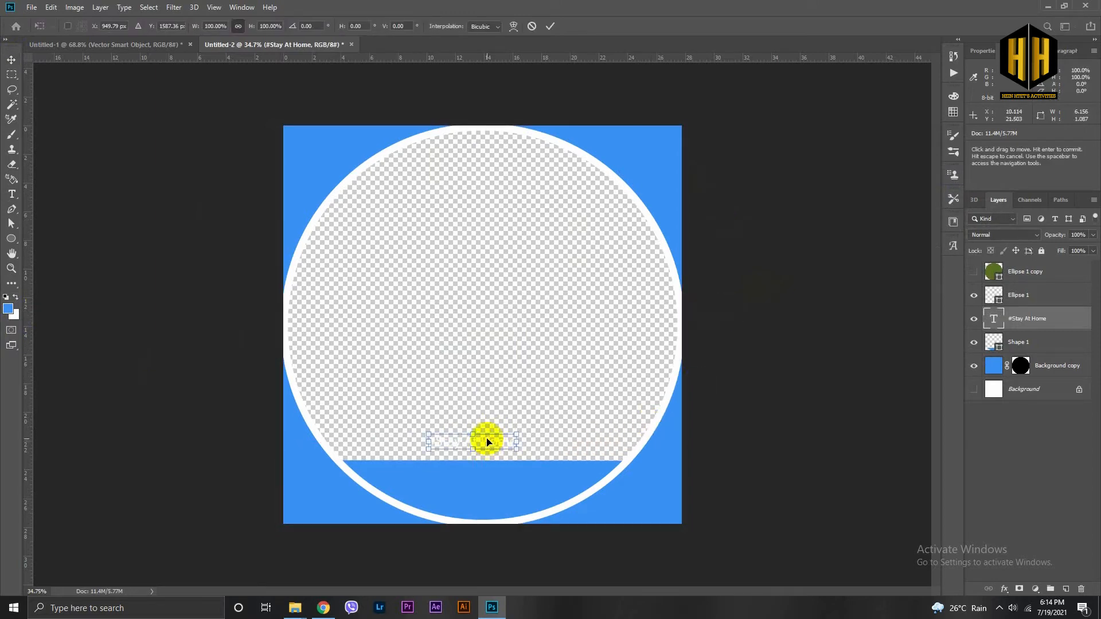
drag(488, 443, 553, 499)
key(Return)
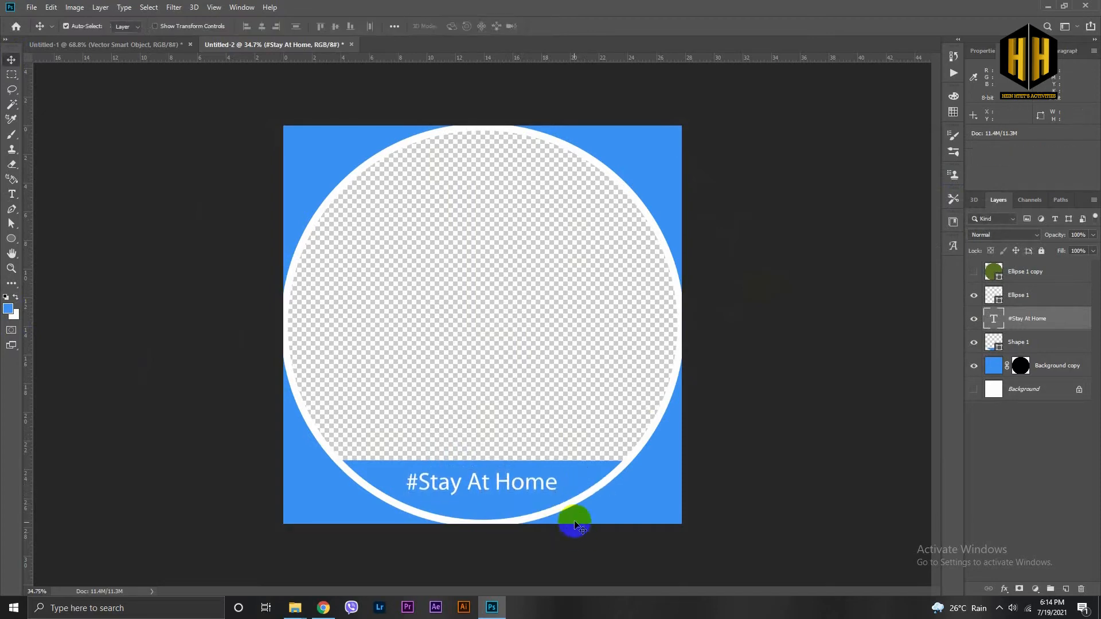
Step: Copy the heart-and-house logo from Untitled-1 into Untitled-2 and place it centred just above the "#Stay At Home" text
click(150, 45)
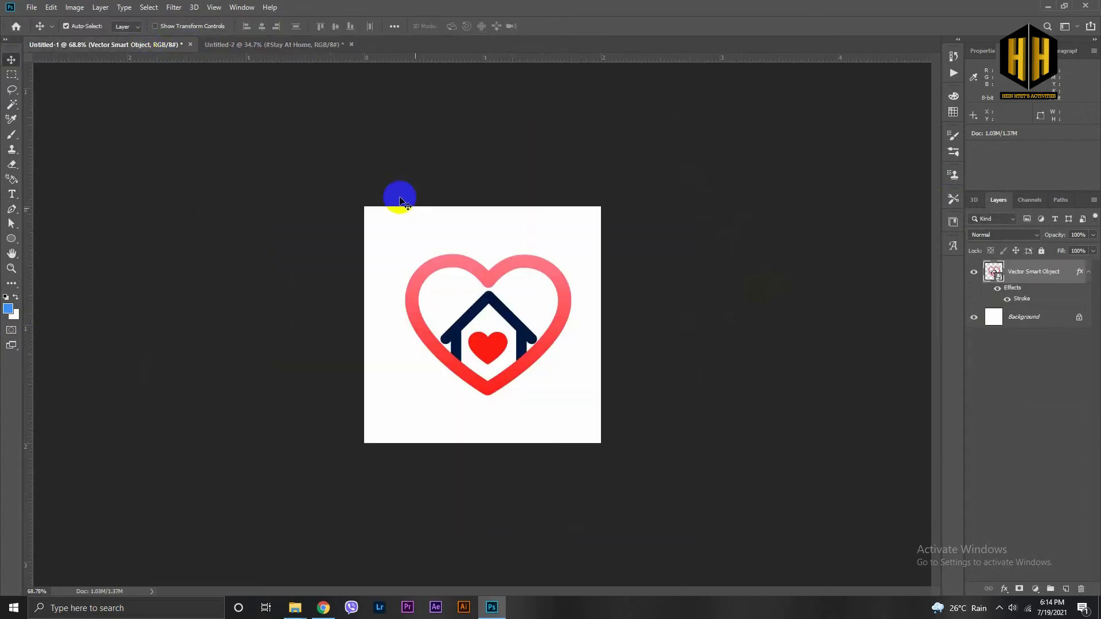
drag(483, 314, 285, 316)
click(483, 329)
drag(501, 347, 491, 415)
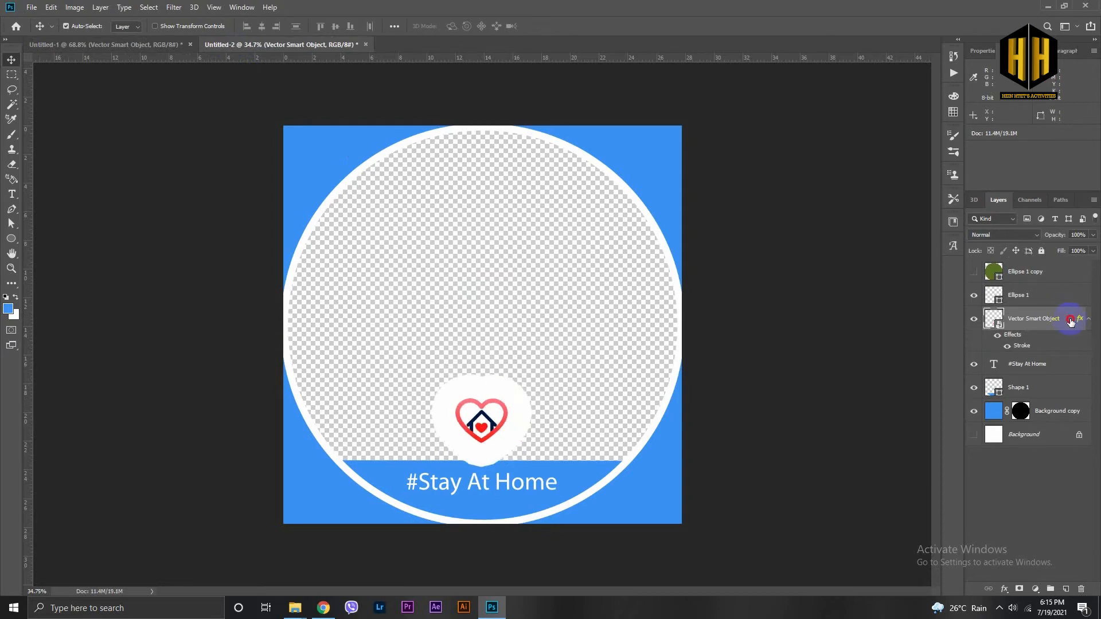
Step: Edit the logo's layer style to enable Bevel & Emboss with Texture and reduce its white stroke to about 16 px
double_click(1078, 325)
click(685, 271)
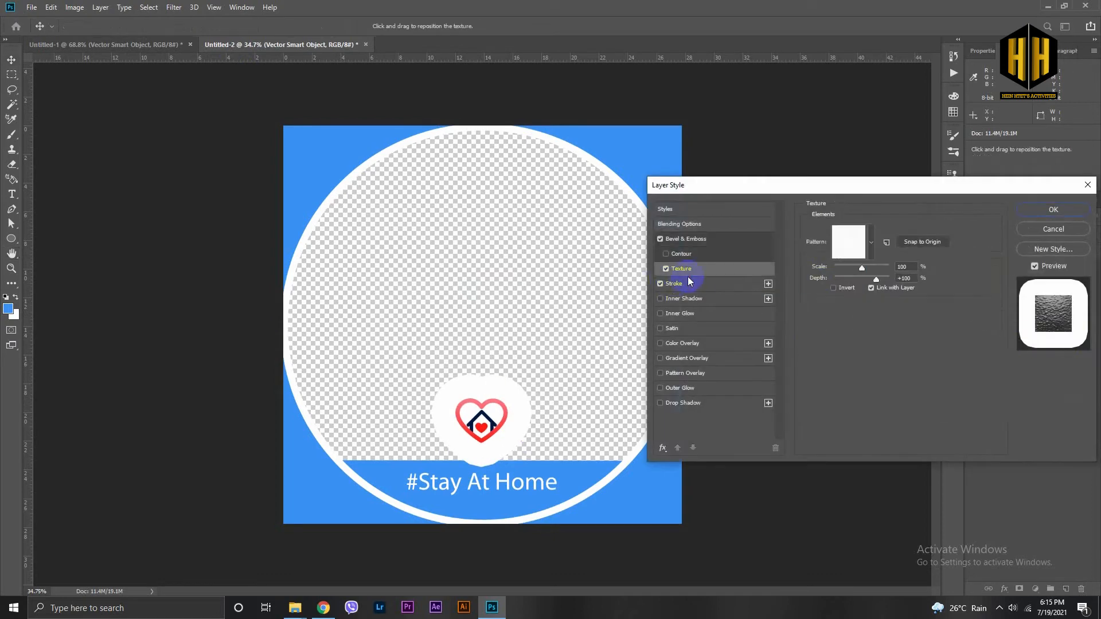
click(766, 285)
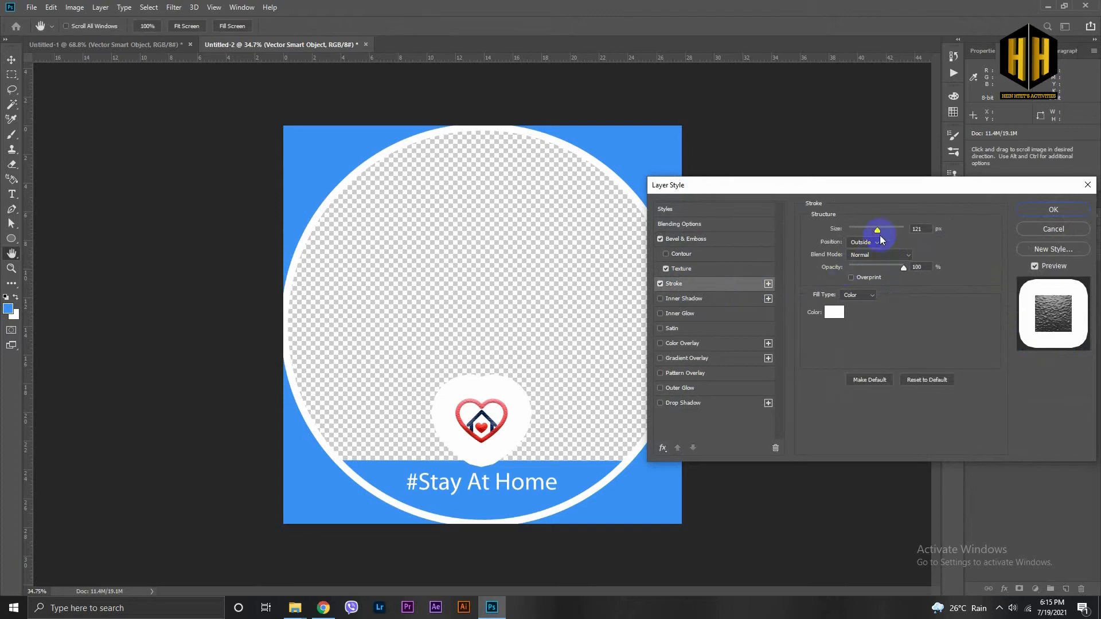
drag(882, 240, 866, 236)
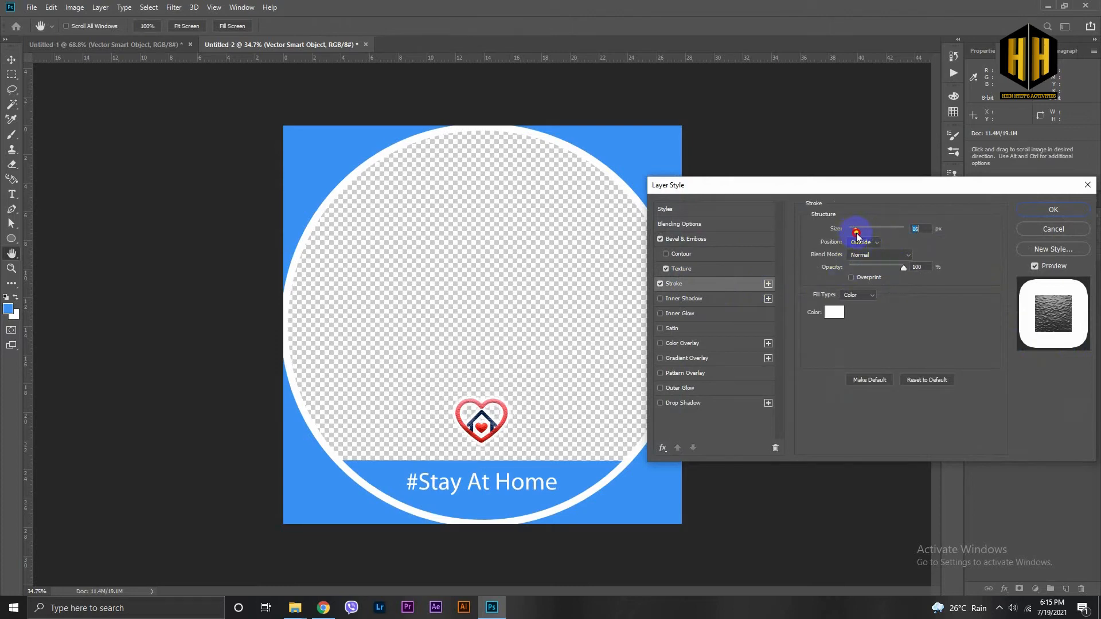
drag(864, 239, 858, 239)
click(1053, 210)
Step: Turn off the Bevel & Emboss effect on the logo layer
drag(486, 425, 570, 353)
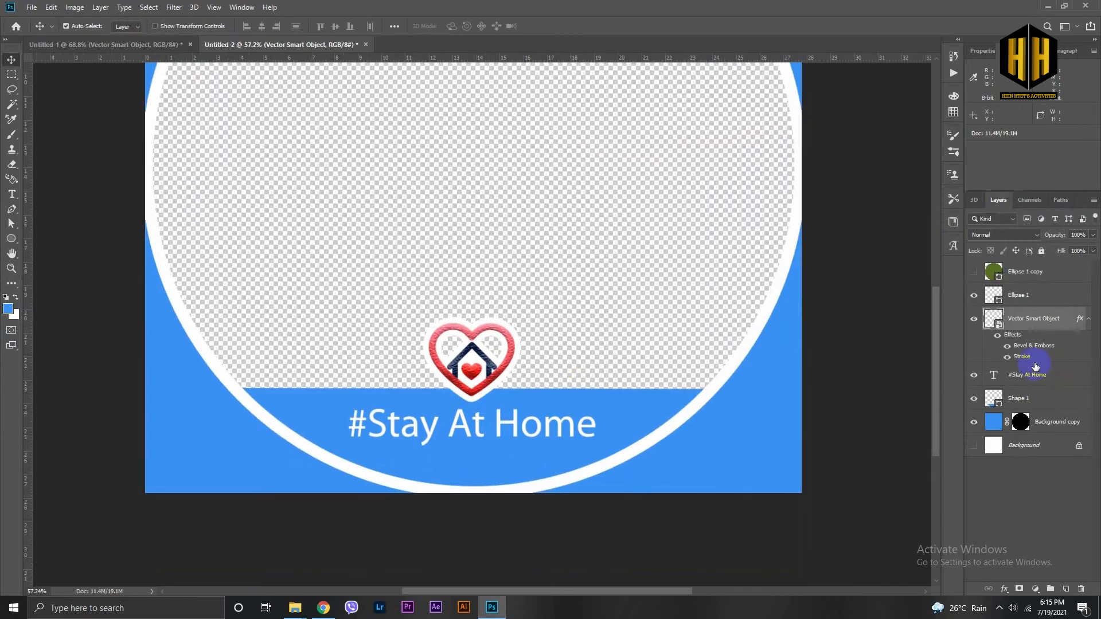
click(1007, 346)
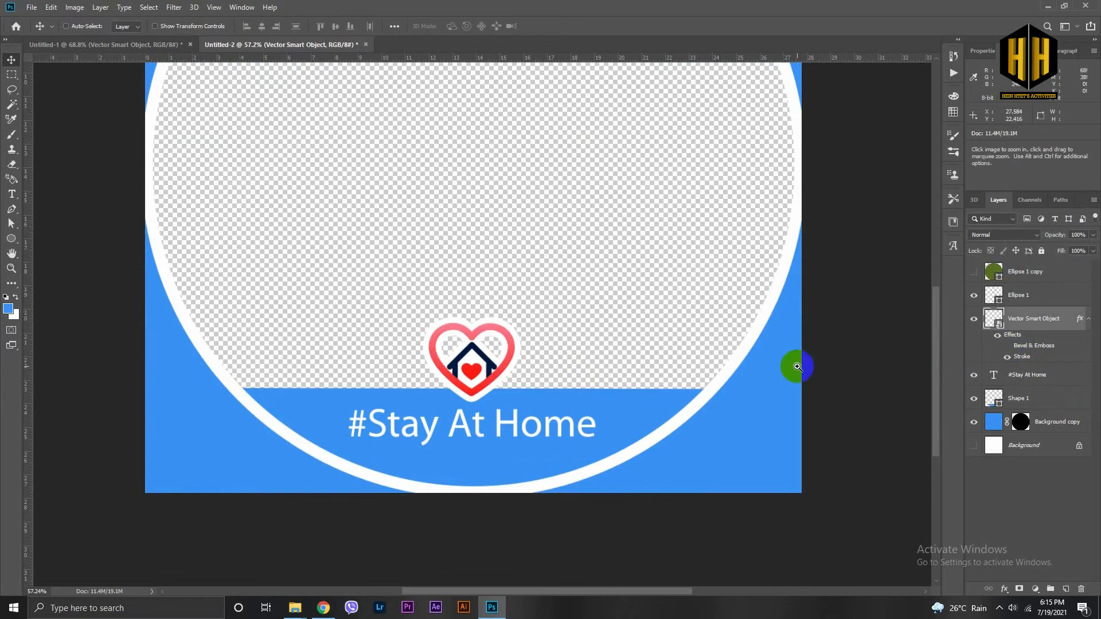
Step: Add a new layer beneath the heart-and-house logo and brush white into the transparent area inside the heart
drag(792, 364, 607, 349)
drag(857, 396, 528, 423)
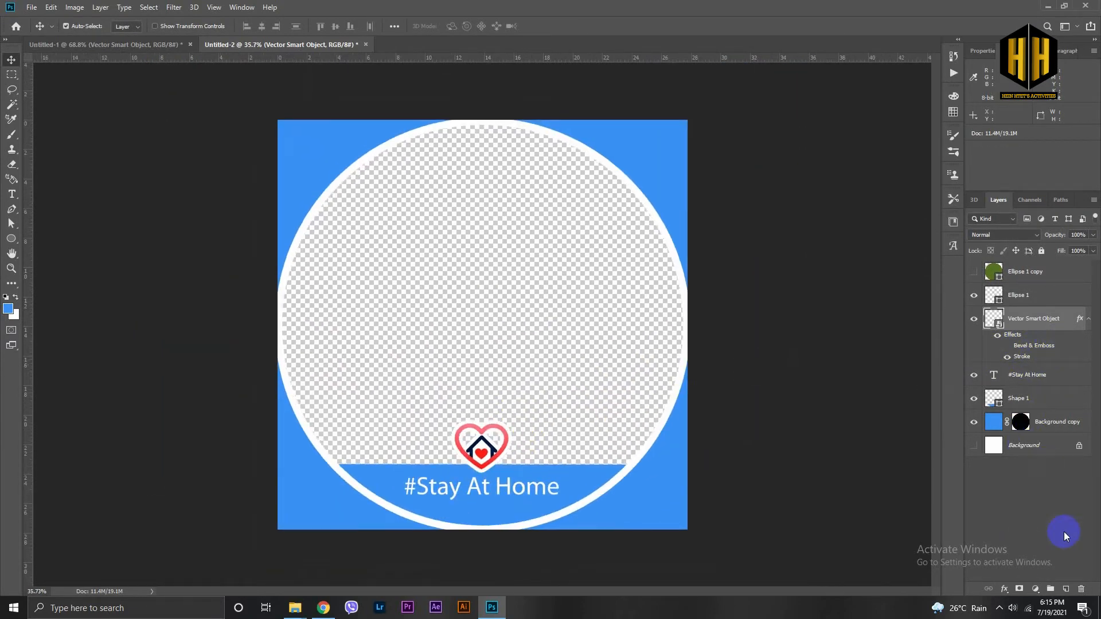
click(1064, 589)
drag(1020, 323, 1019, 390)
click(11, 135)
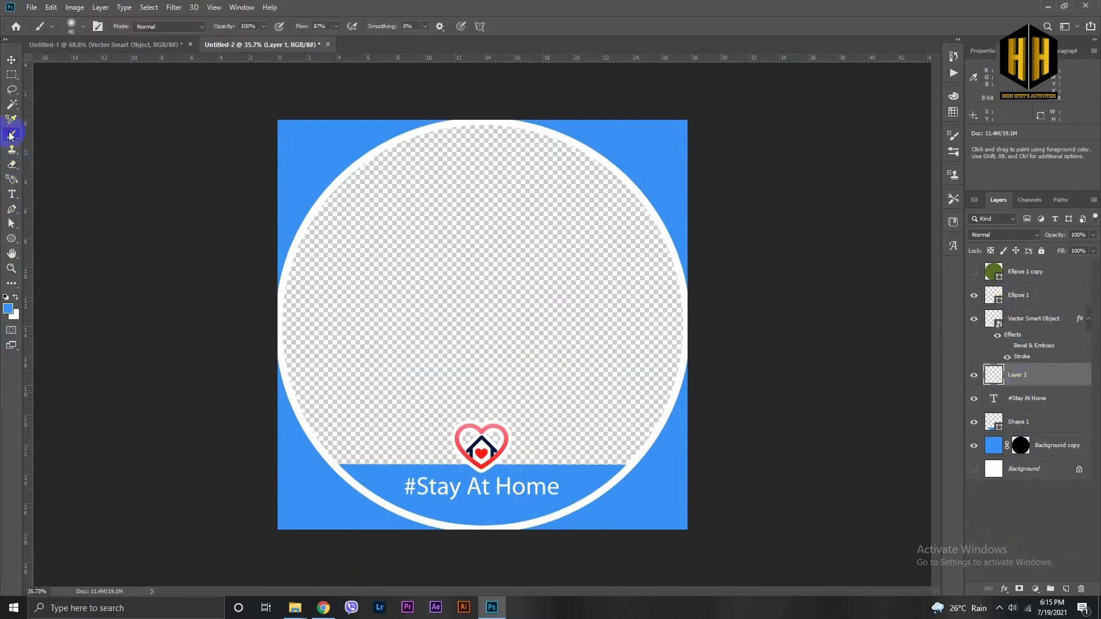
click(15, 297)
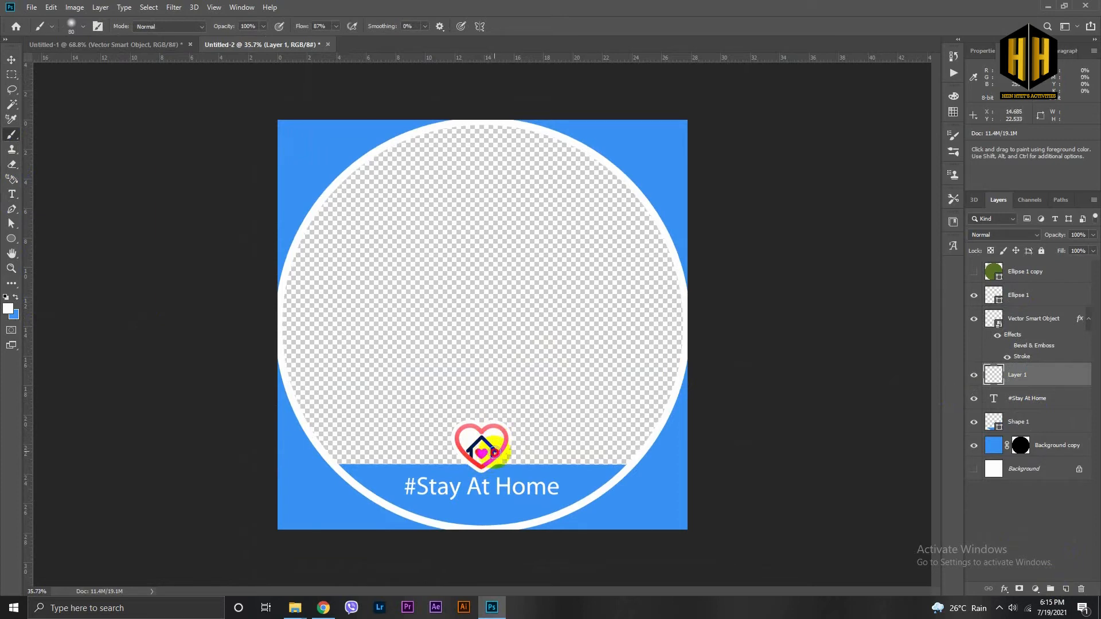
drag(496, 450, 479, 459)
Step: Move the logo with its white backing left and place the "#Stay At Home" text beside it, just above the blue band
click(12, 61)
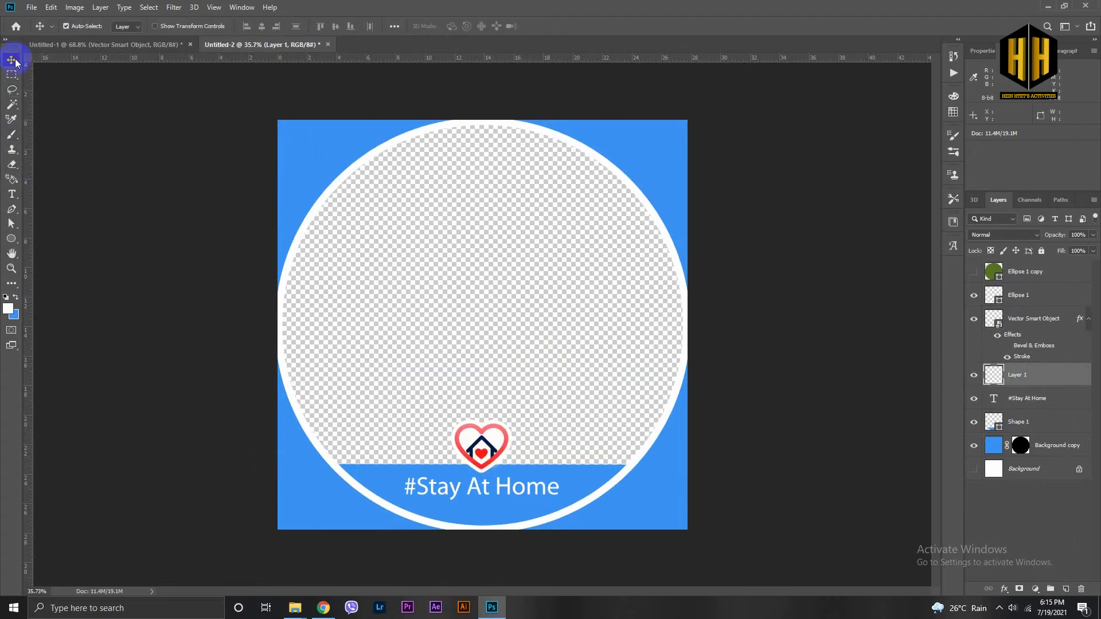
mouse_move(574, 349)
mouse_down()
mouse_move(520, 341)
mouse_move(583, 398)
mouse_move(546, 391)
mouse_move(565, 434)
mouse_up()
drag(499, 470, 531, 482)
drag(478, 437, 414, 449)
key(ctrl+z)
ctrl+click(1024, 319)
drag(467, 479, 478, 440)
scroll(580, 420, down, 3)
scroll(619, 432, up, 4)
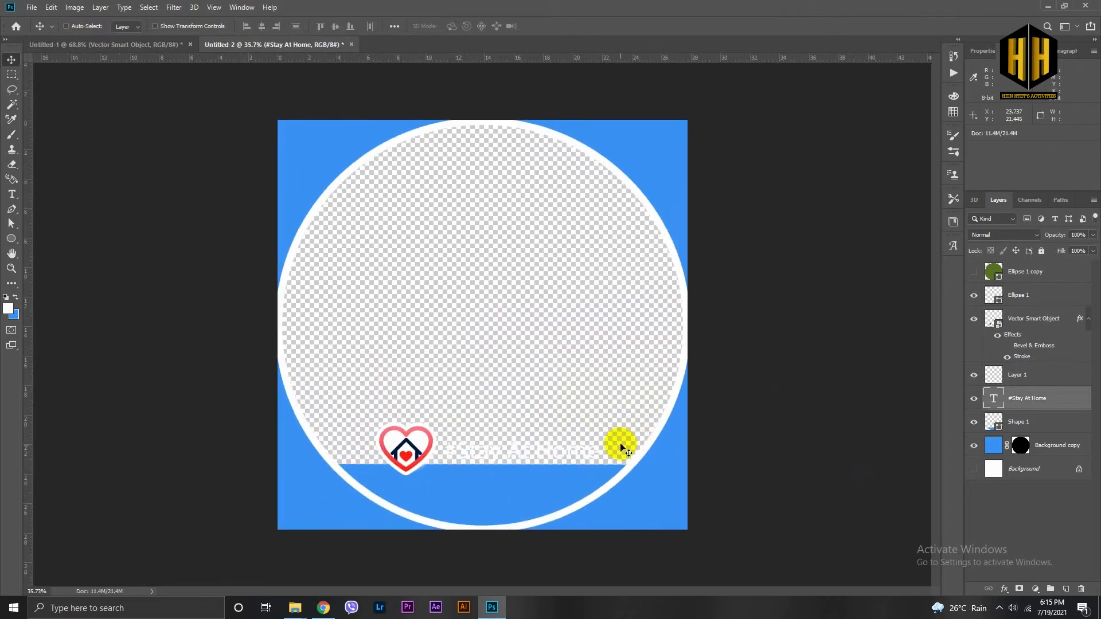
Step: Duplicate the "#Stay At Home" text into the blue band and change the copy's wording to "COVID-19"
key(ctrl)
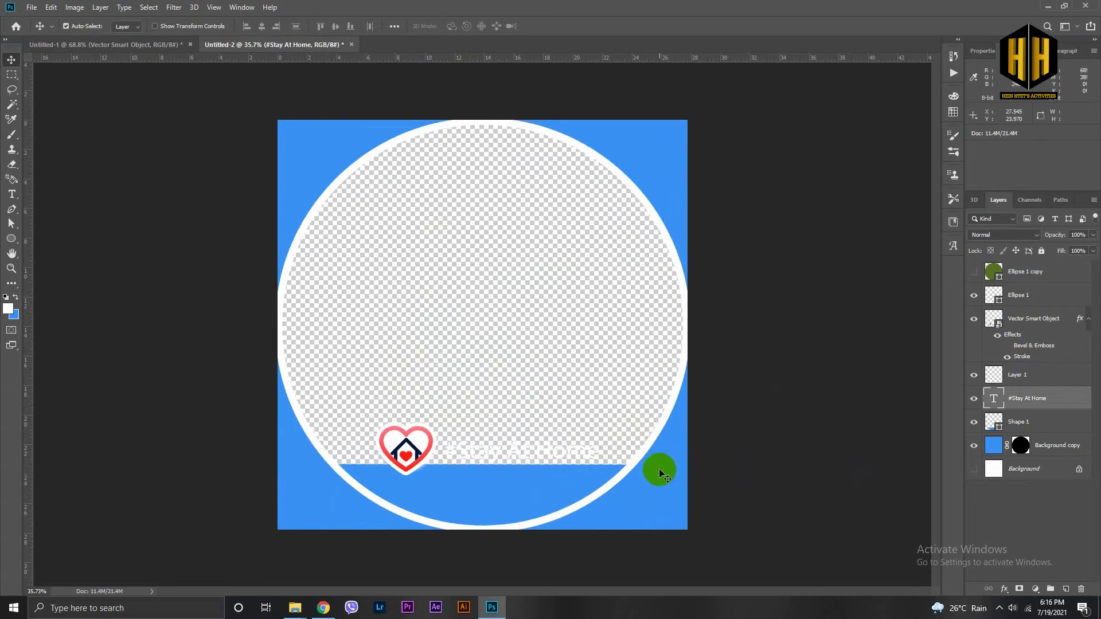
drag(512, 450, 489, 481)
key(t)
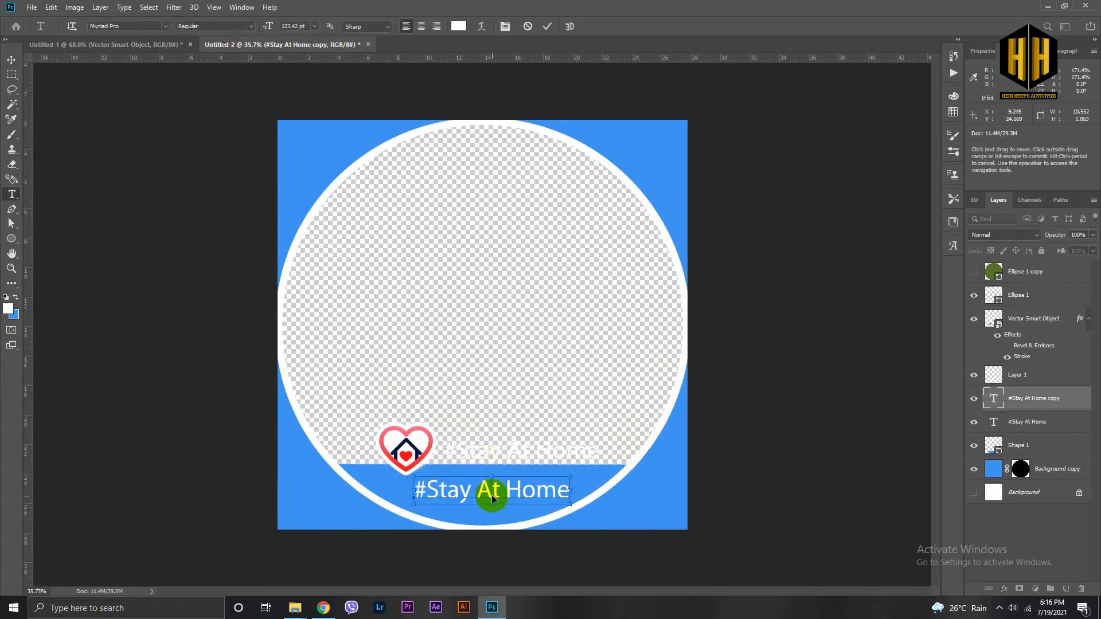
click(491, 495)
key(ctrl+a)
key(BackSpace)
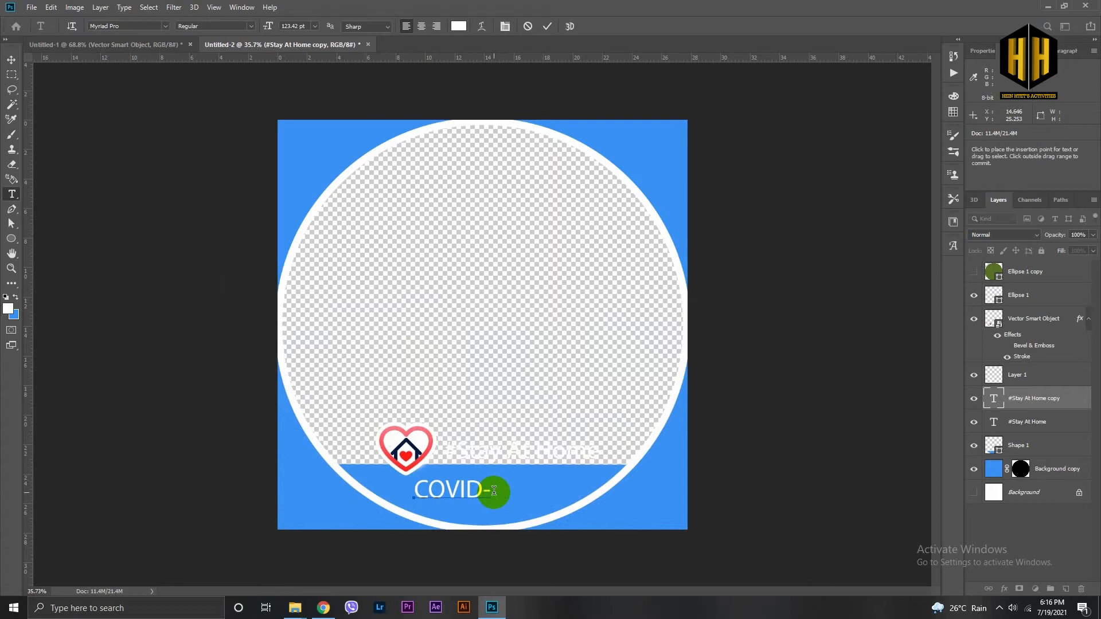
key(ctrl+Return)
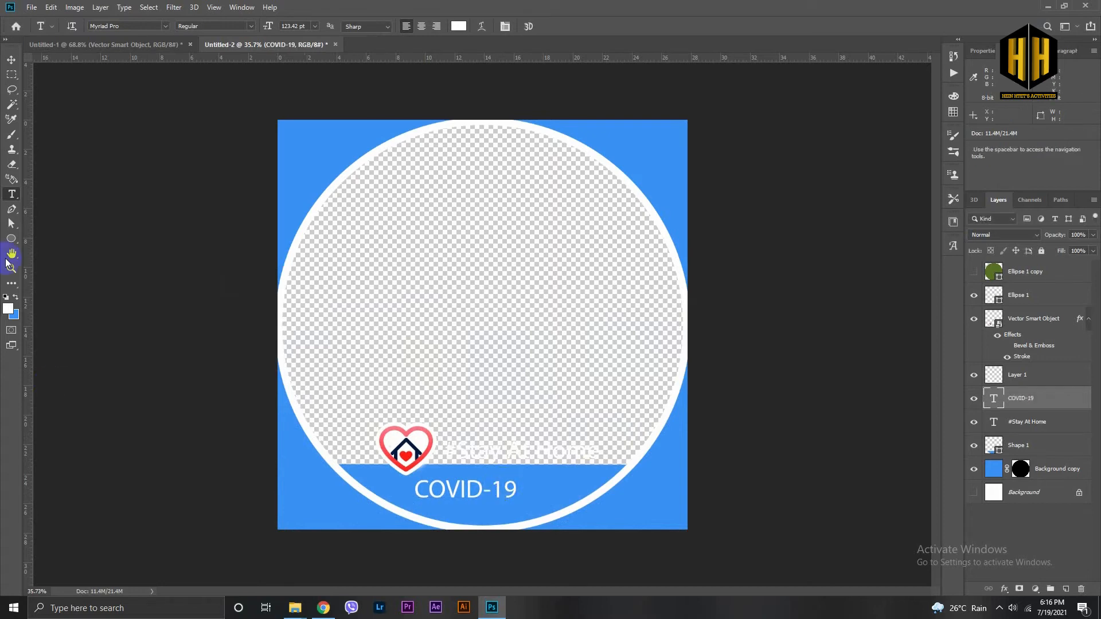
Step: Scale the "COVID-19" text to about 125% and centre it in the blue band
click(10, 57)
key(ctrl+t)
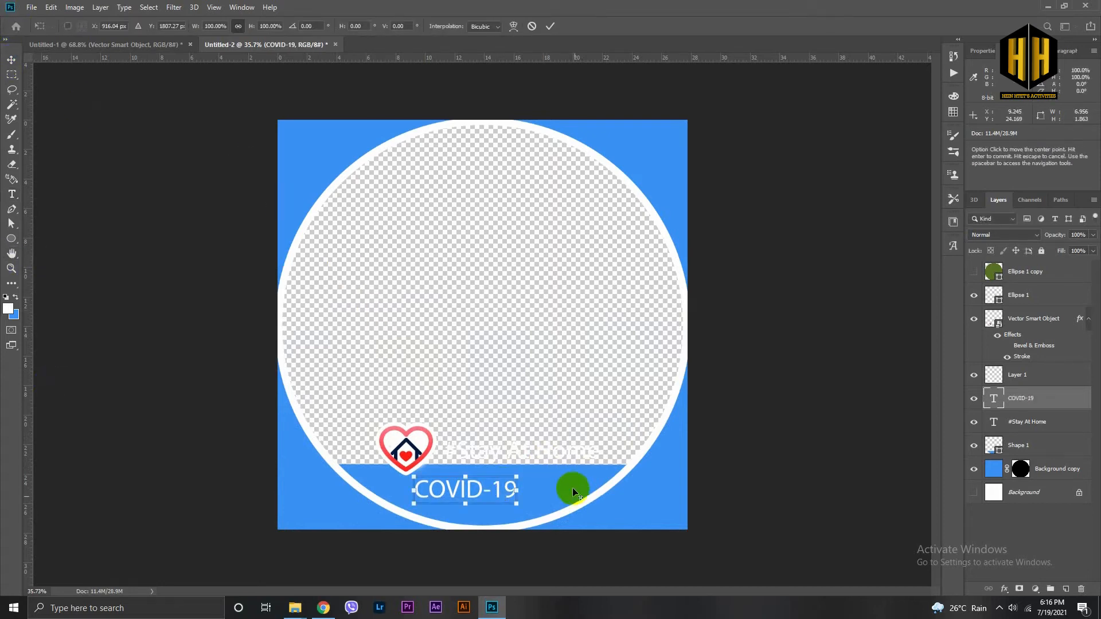
drag(515, 504, 535, 490)
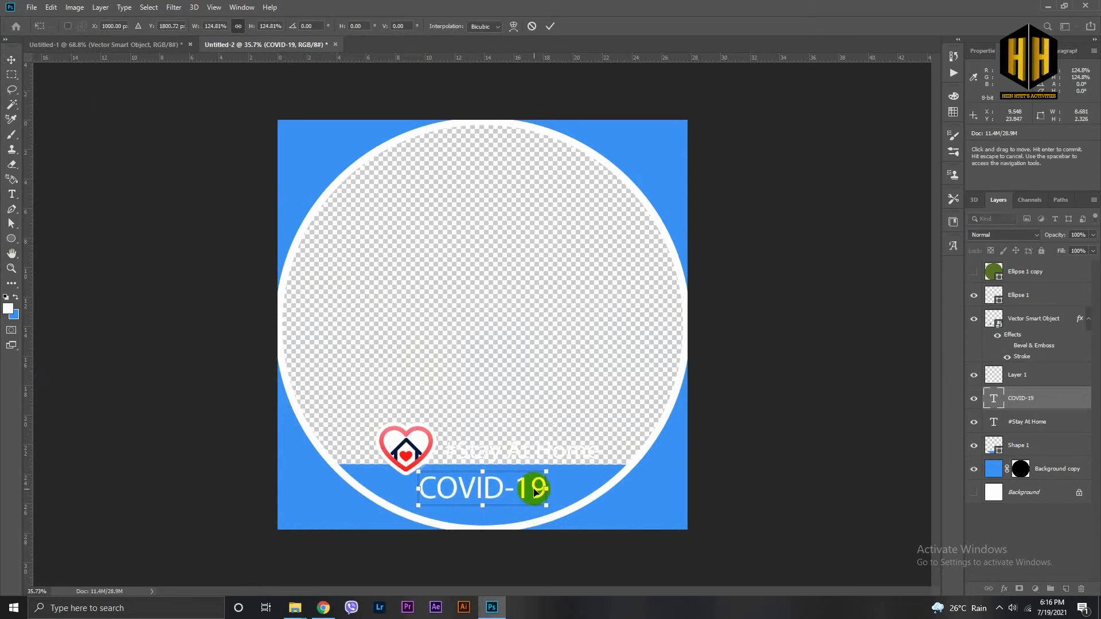
key(Return)
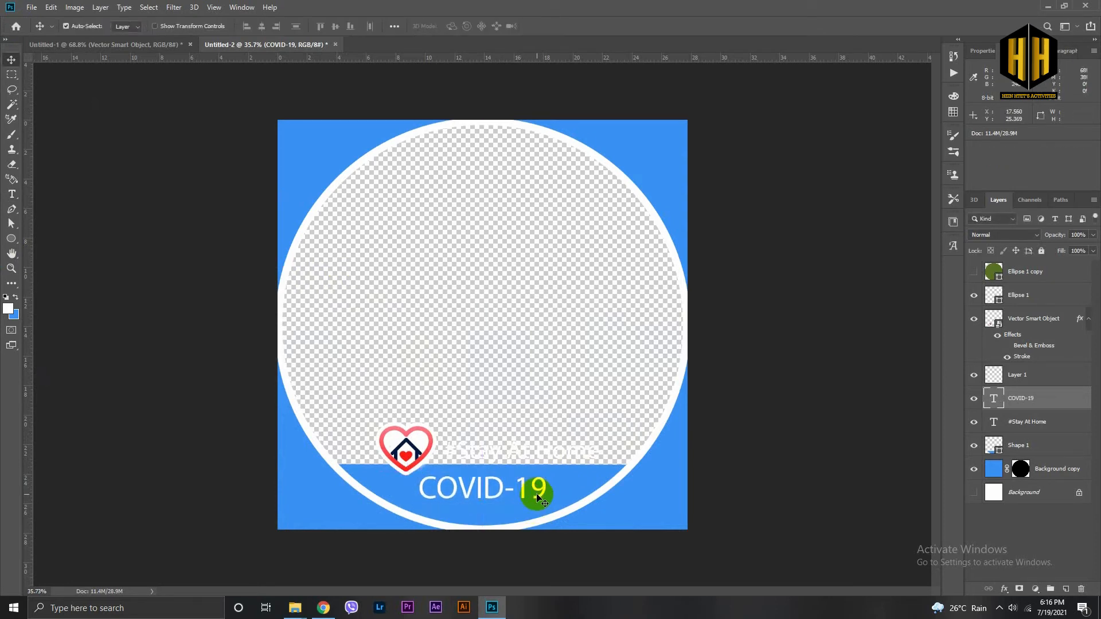
Step: Recolour the "#Stay At Home" text with the red sampled from the small heart in the logo
click(526, 455)
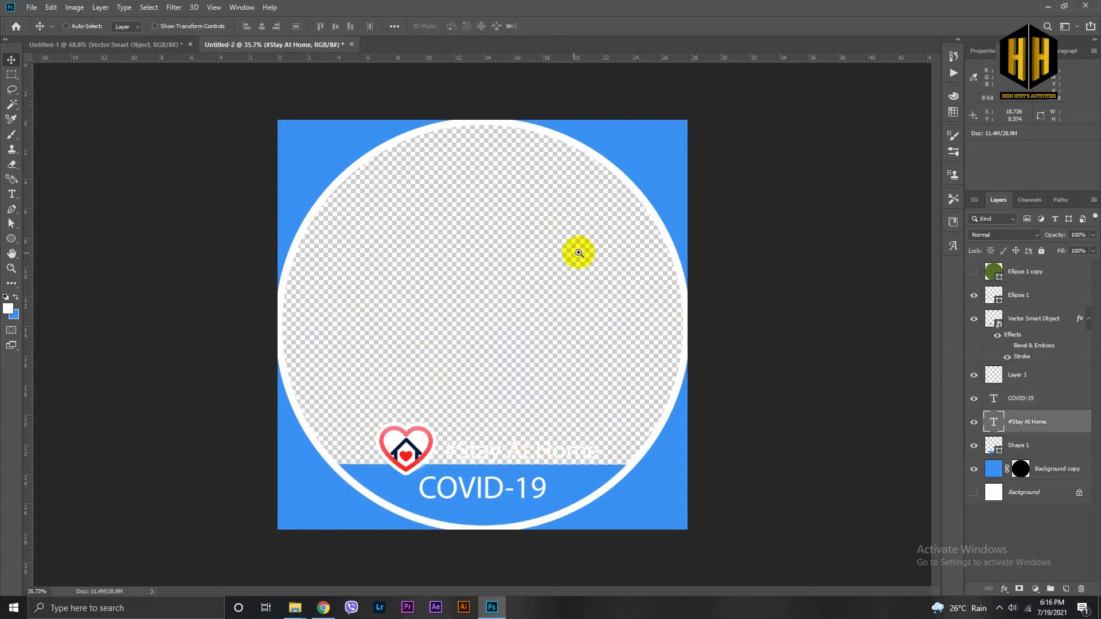
drag(579, 250, 521, 458)
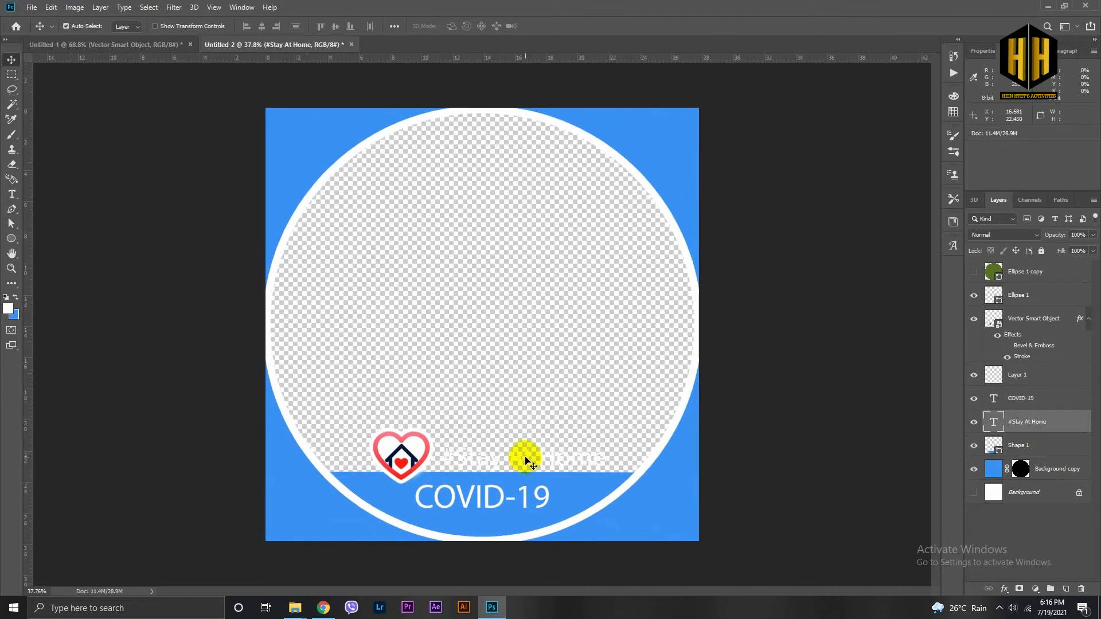
click(8, 309)
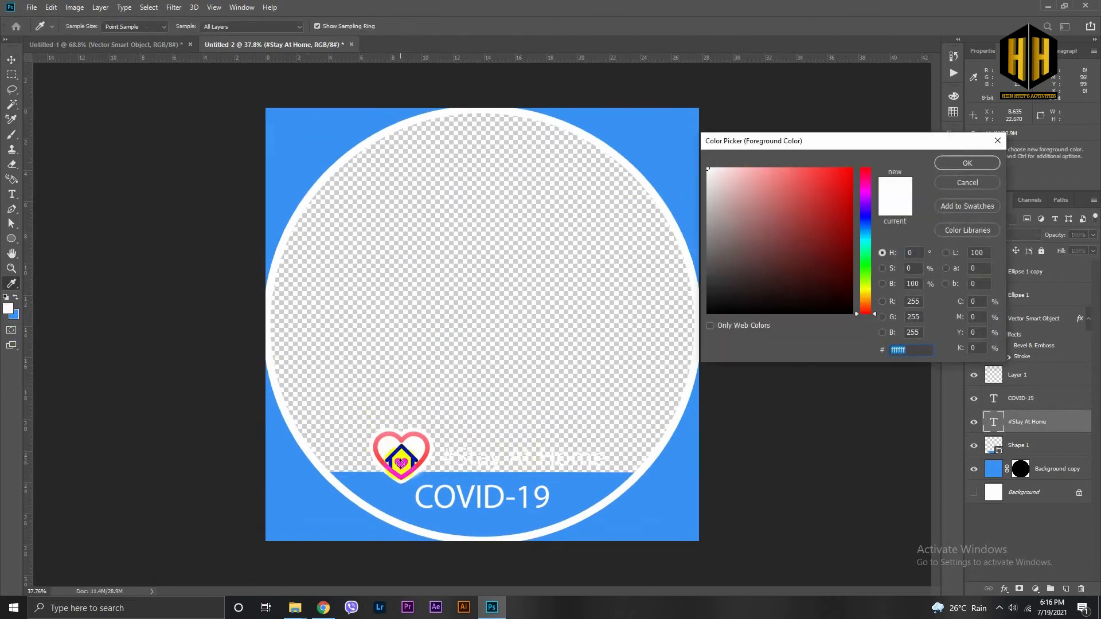
click(402, 462)
click(958, 166)
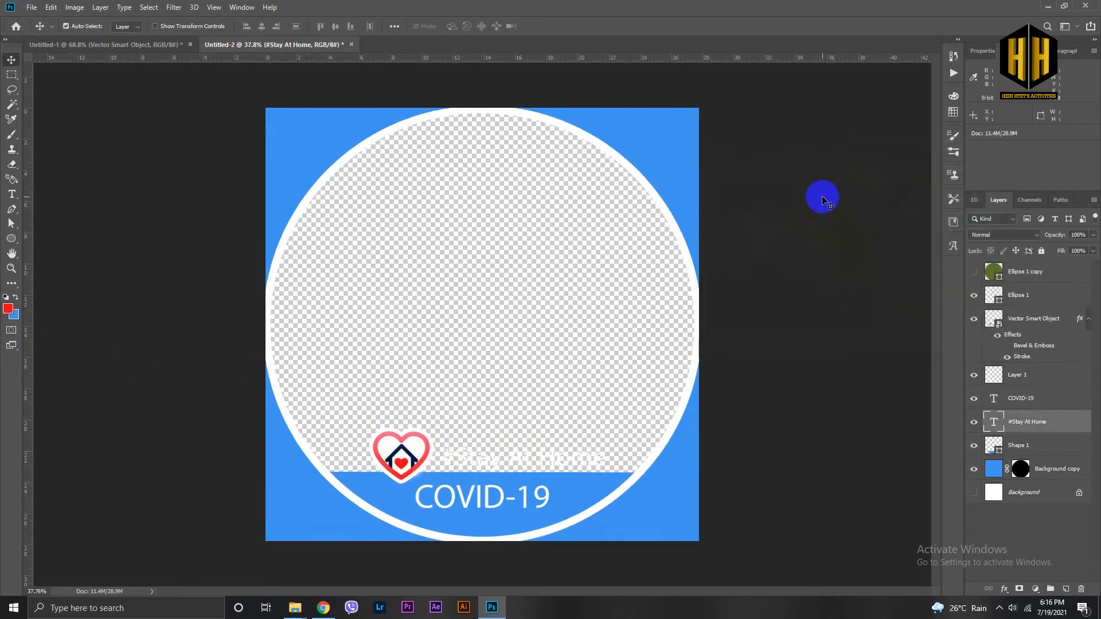
key(alt+BackSpace)
drag(757, 207, 687, 252)
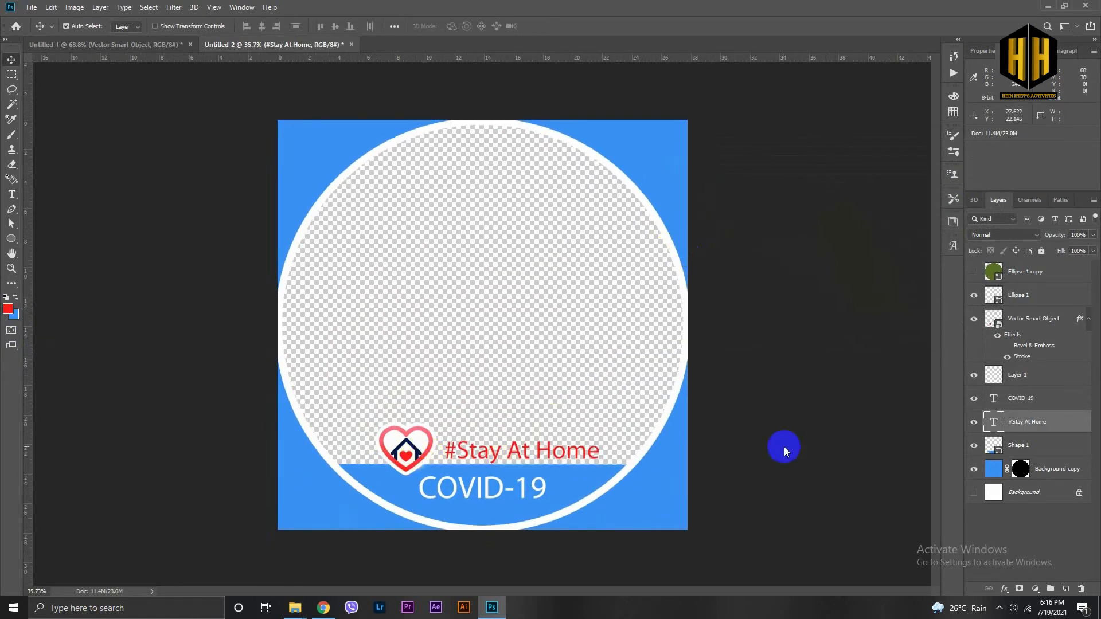
Step: Shift the logo and its white backing layer together slightly to the left
click(405, 450)
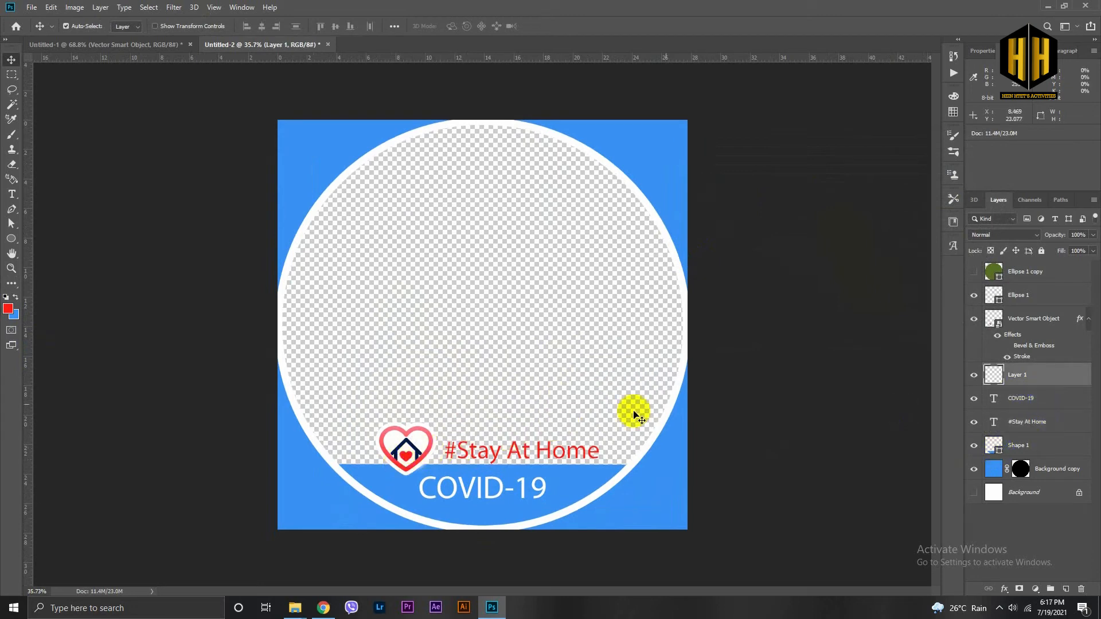
ctrl+click(1024, 328)
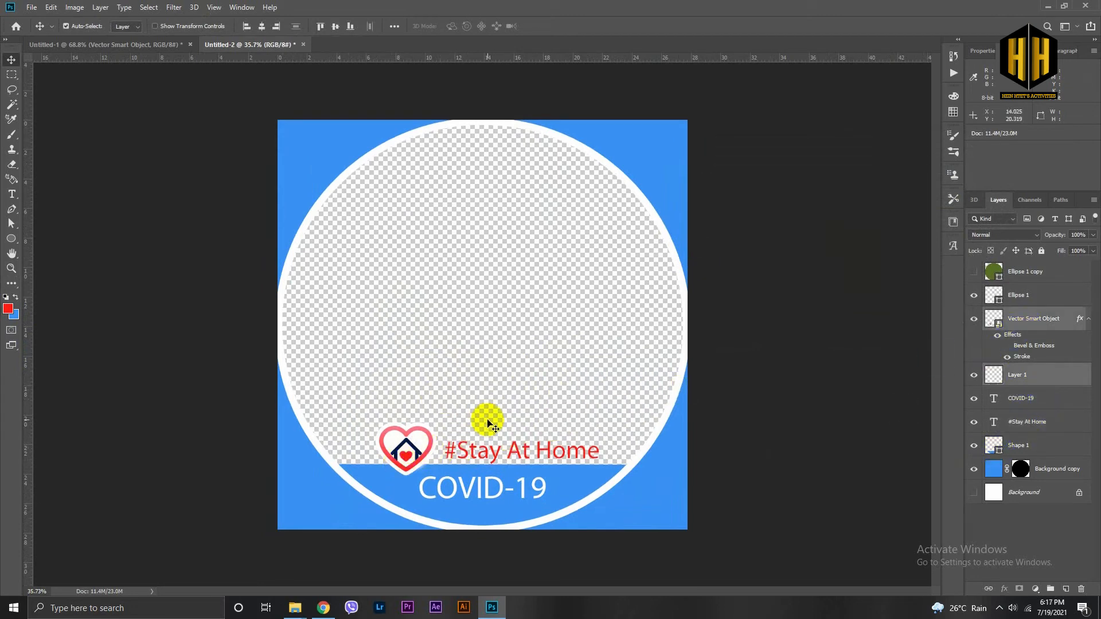
drag(494, 424, 487, 450)
Step: Nudge the "#Stay At Home" text left and scale it to about 85% beside the logo
click(485, 453)
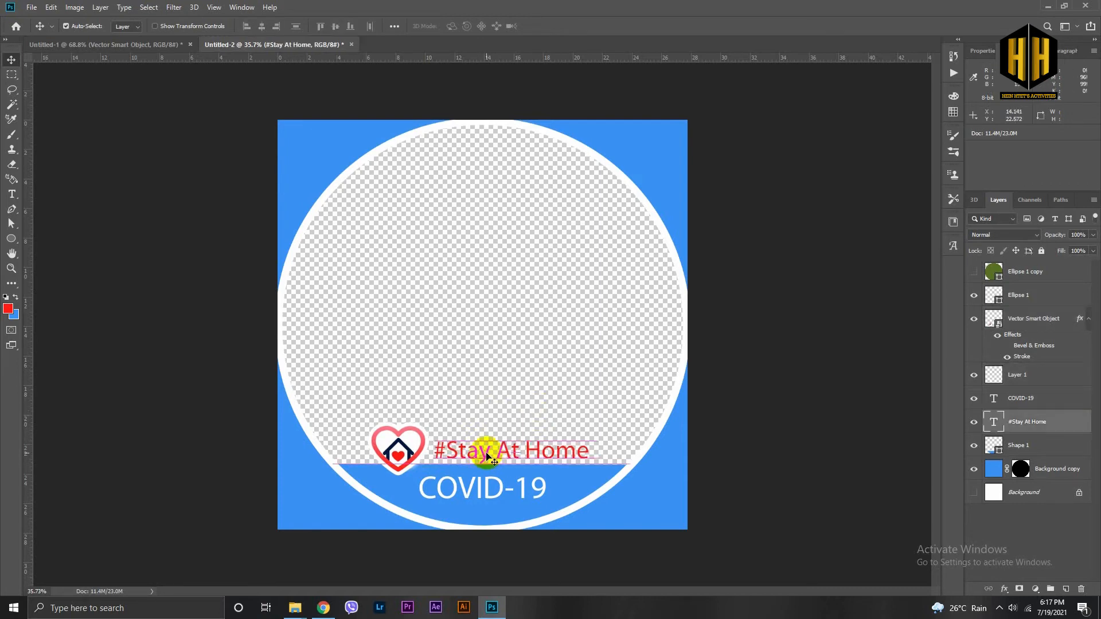
key(ctrl+t)
drag(589, 436, 547, 450)
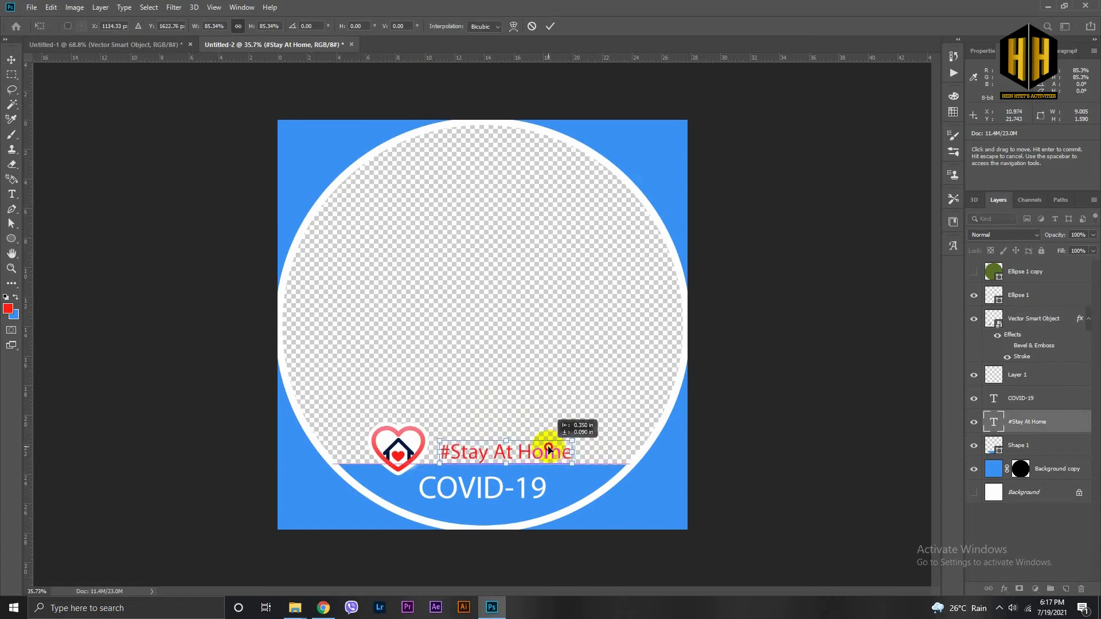
click(667, 456)
ctrl+click(787, 373)
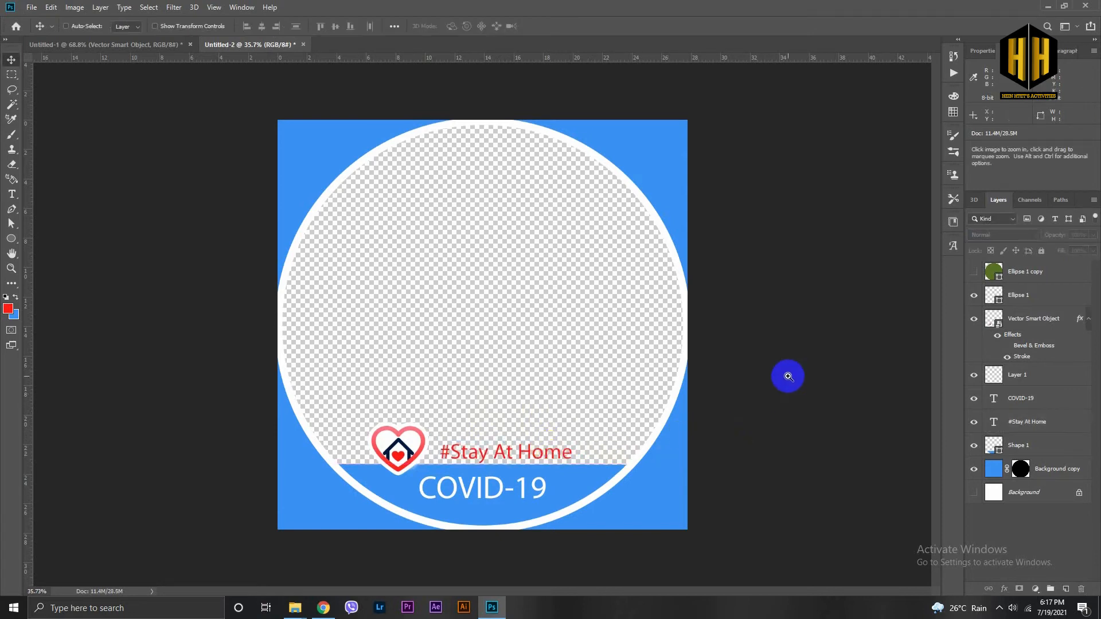
Step: Show the green Ellipse 1 copy and give it no fill and a blue stroke
scroll(681, 374, down, 5)
scroll(760, 416, up, 6)
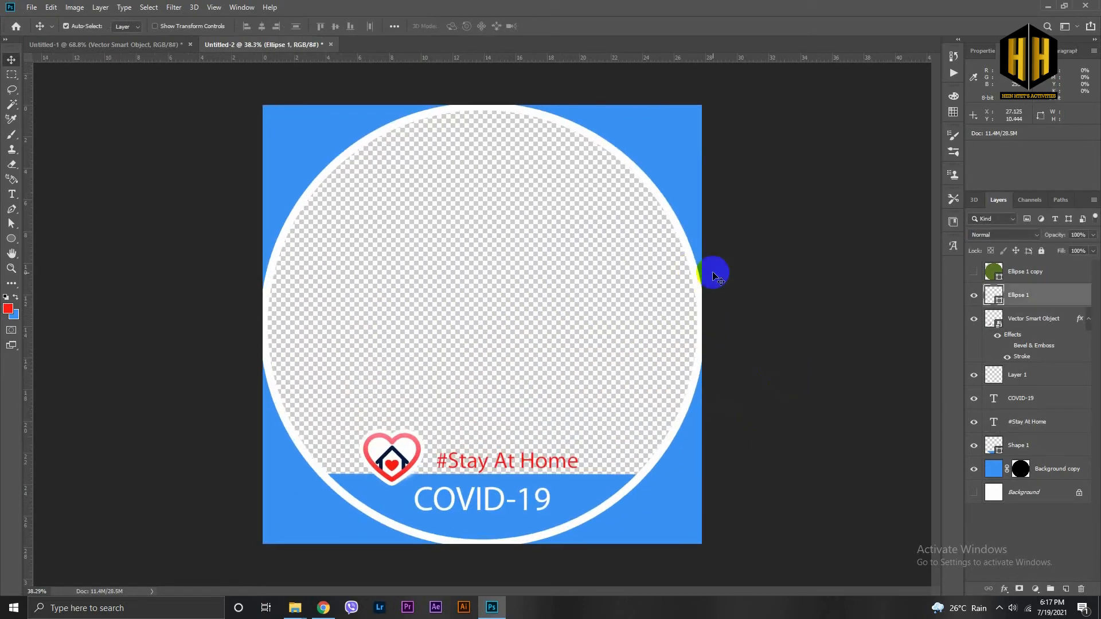
click(974, 272)
click(1057, 276)
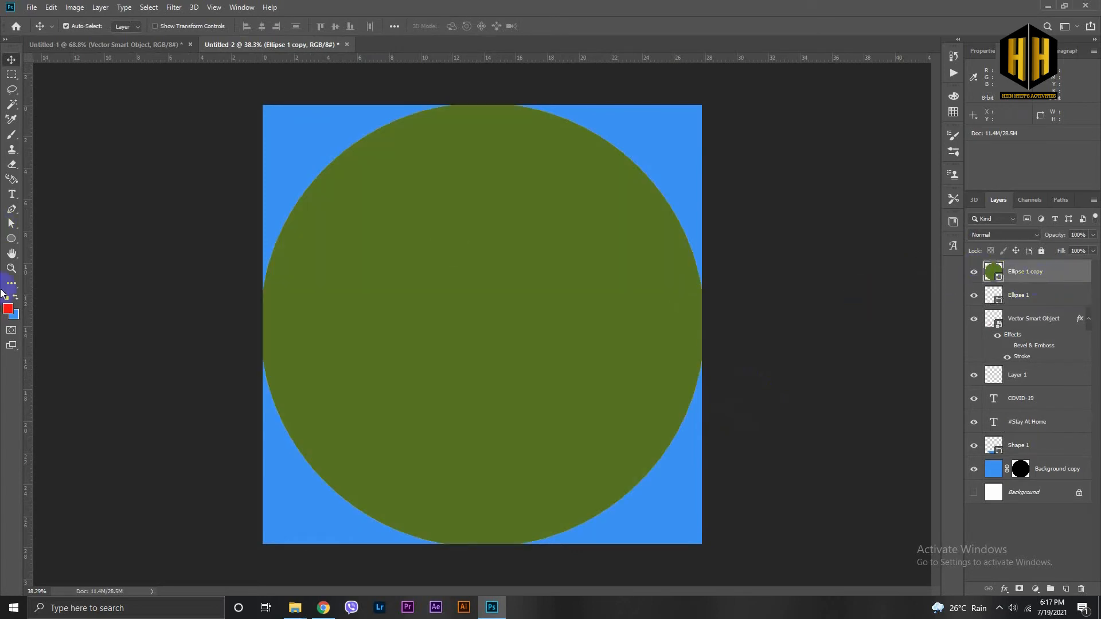
key(ctrl+t)
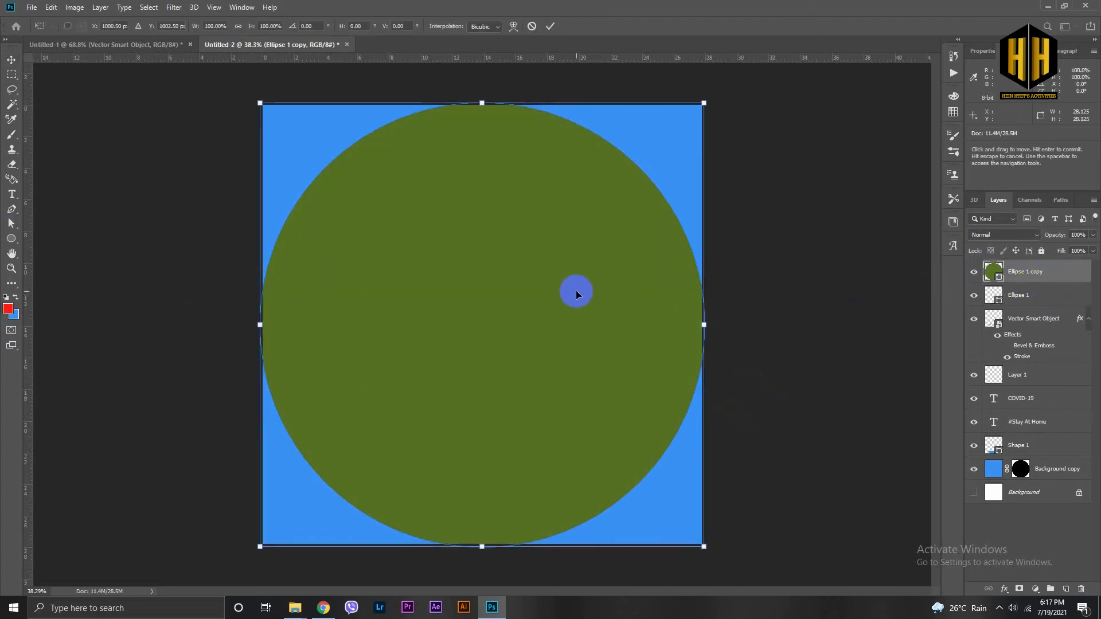
key(Return)
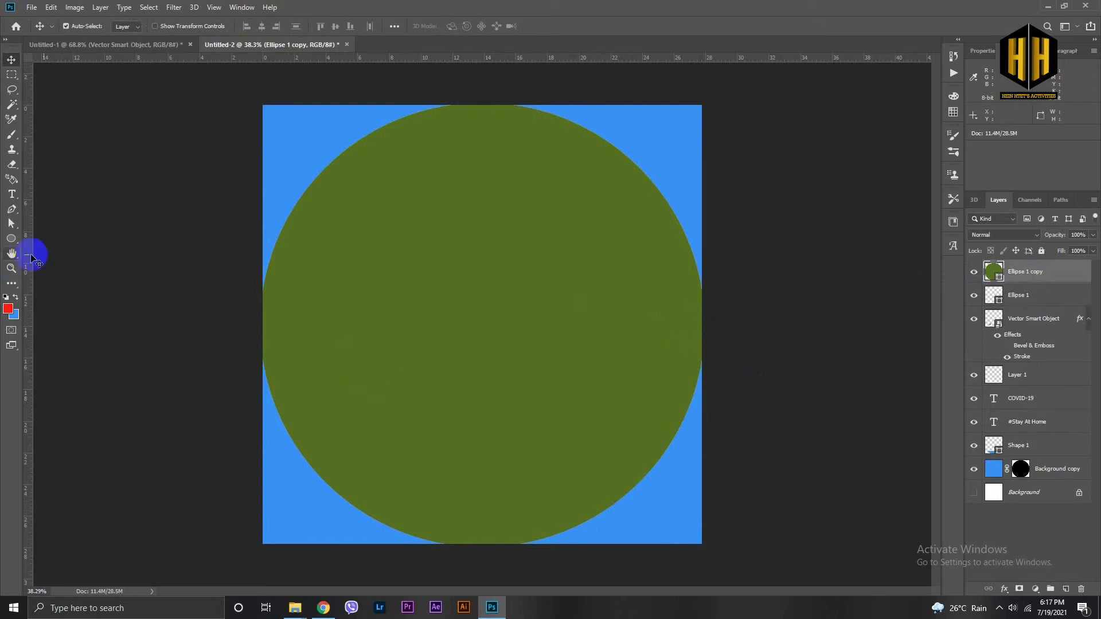
click(14, 240)
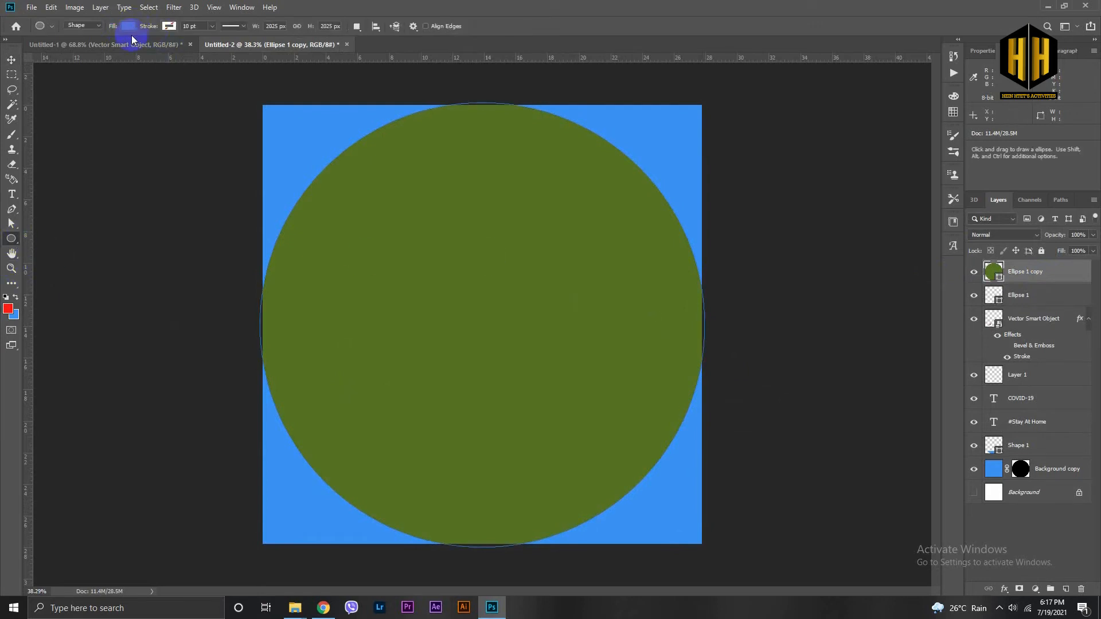
click(129, 26)
click(80, 50)
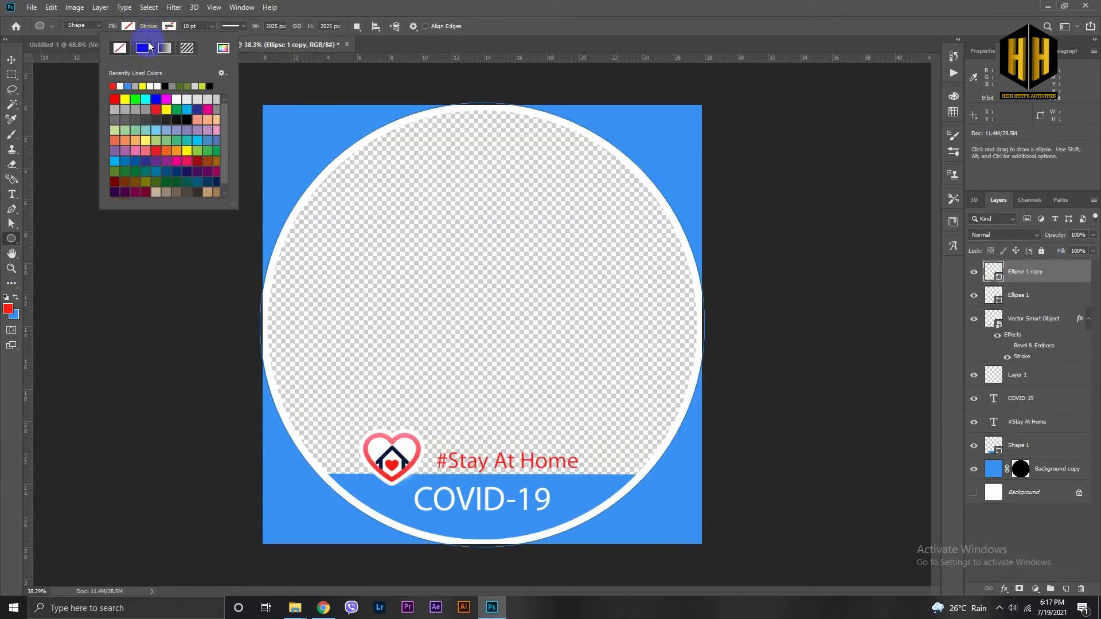
click(129, 86)
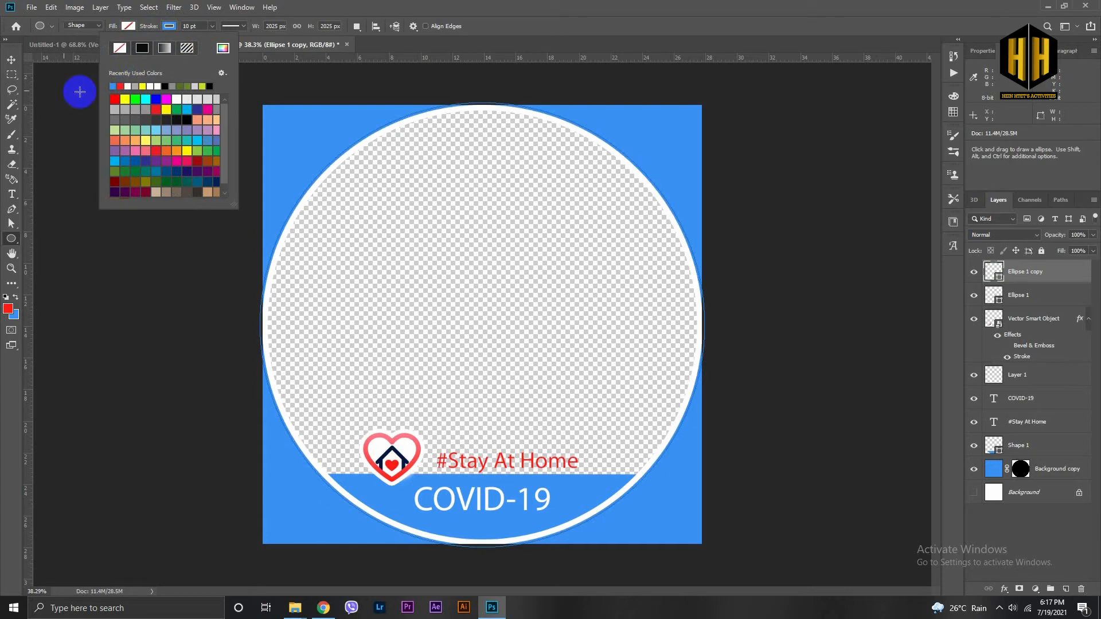
Step: Place the Ellipse 1 copy layer below Layer 1 and lower its top edge to reduce its height to about 1986 px
click(12, 60)
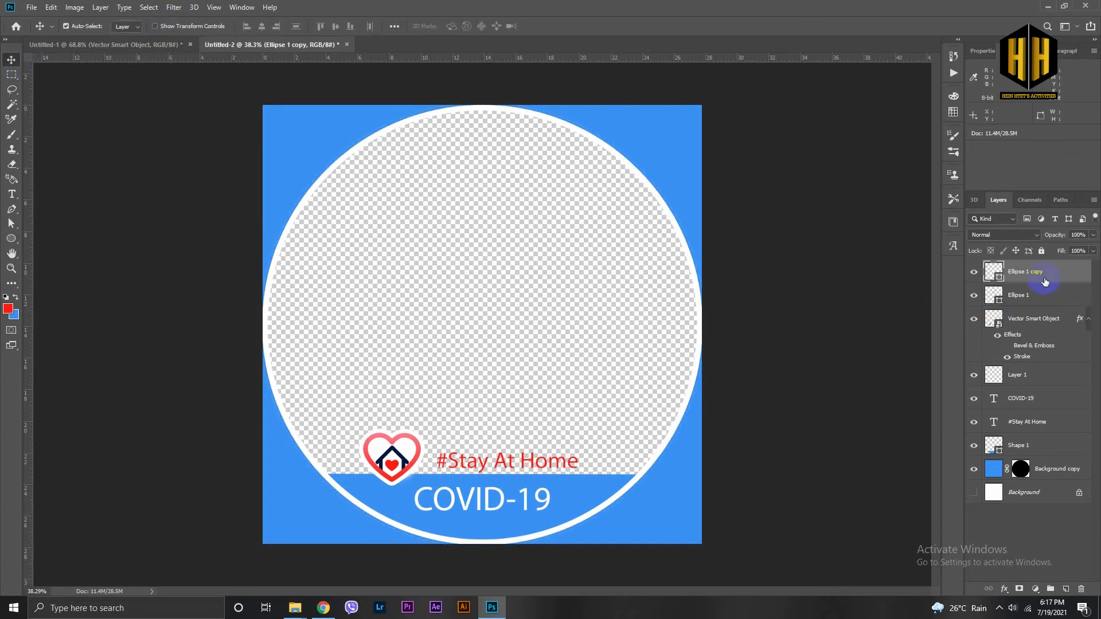
drag(1042, 275, 1042, 379)
key(ctrl+t)
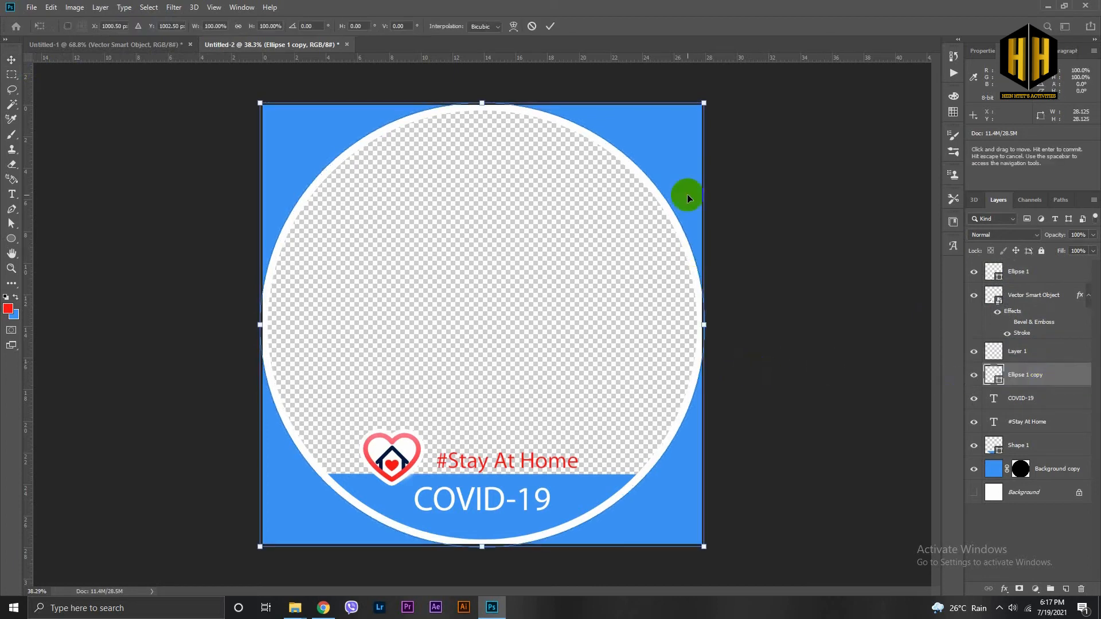
drag(486, 106, 486, 114)
key(Return)
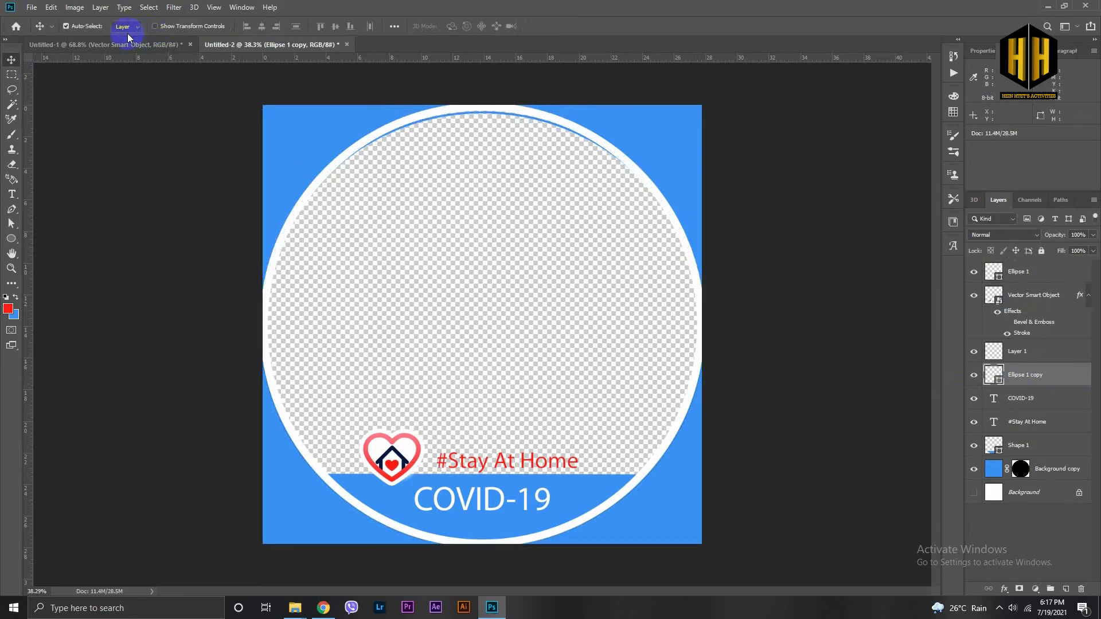
Step: Widen the blue stroke of Ellipse 1 copy to about 28 pt
click(12, 239)
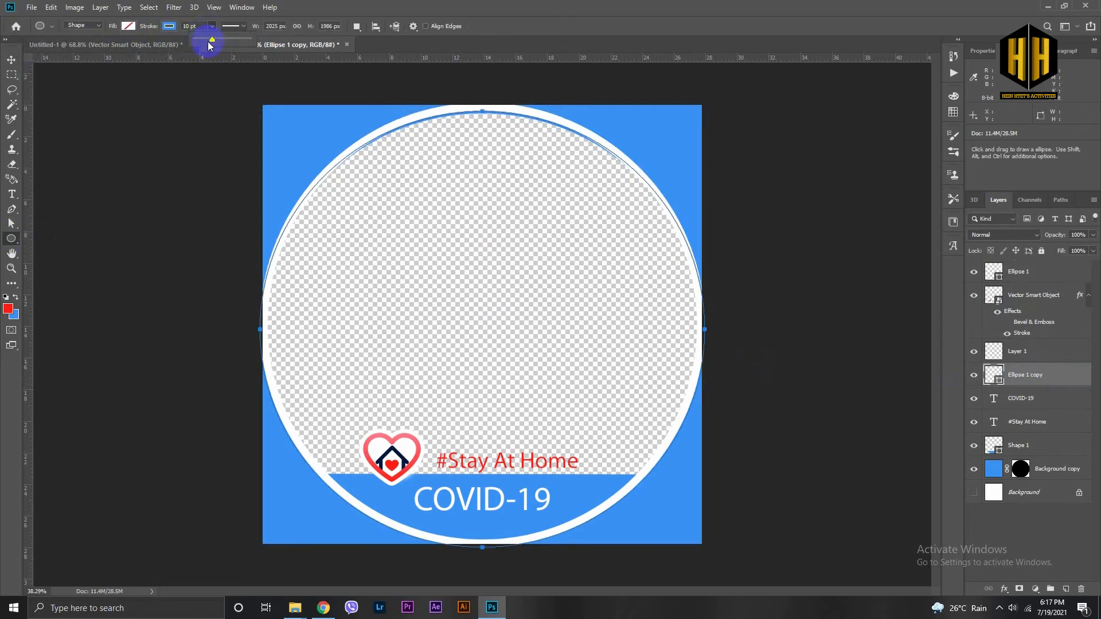
drag(224, 42, 228, 40)
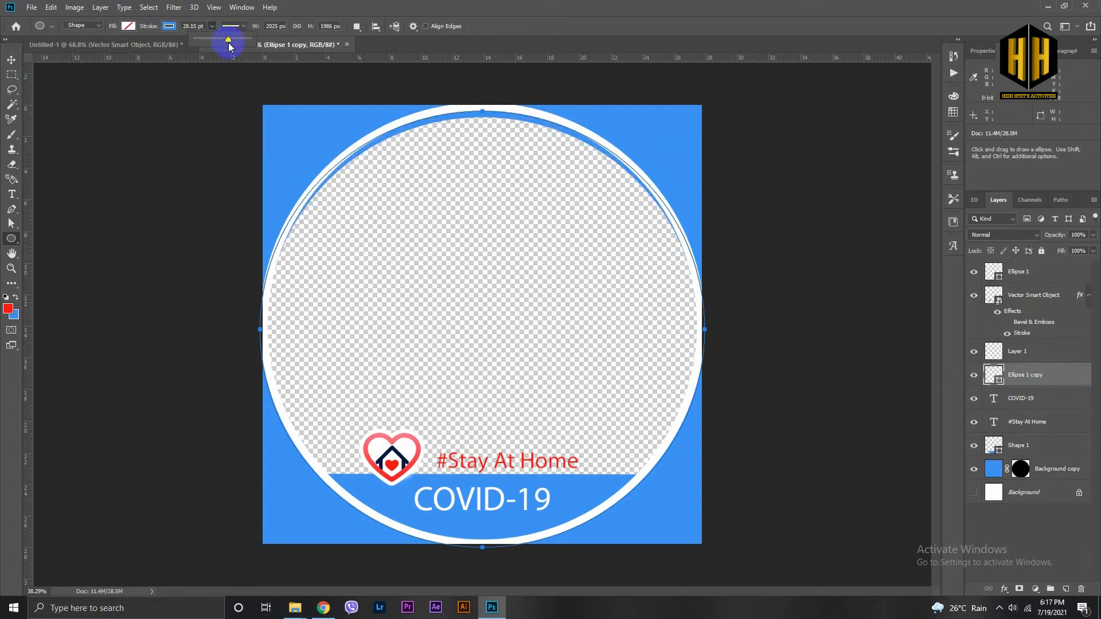
click(113, 127)
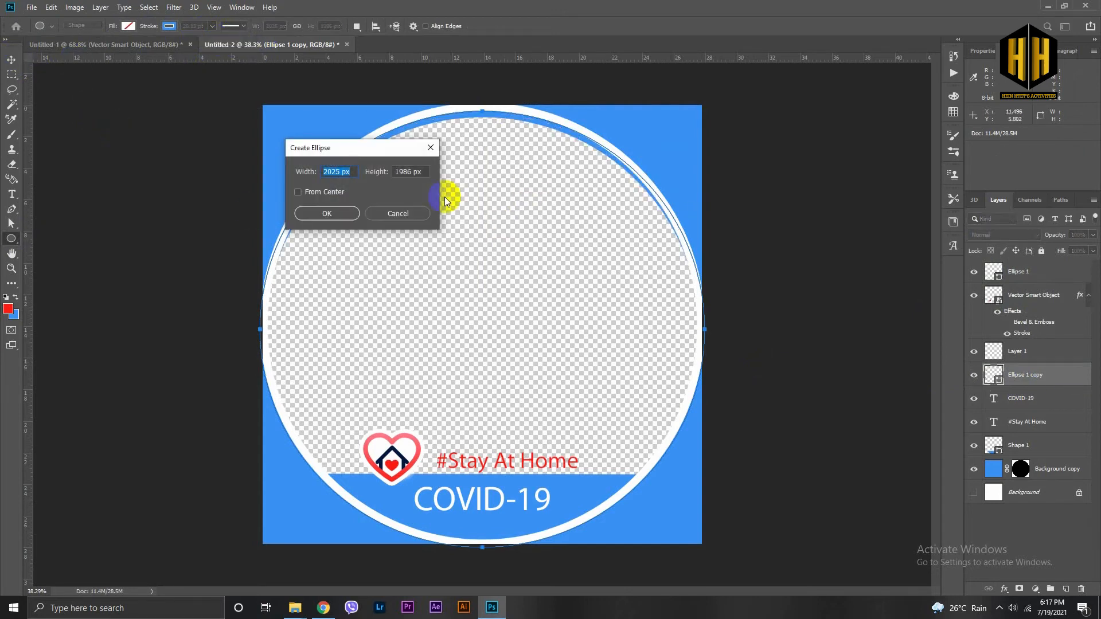
Step: Cancel the new ellipse and inspect the blue inner ring around the circular cut-out
click(370, 213)
click(11, 59)
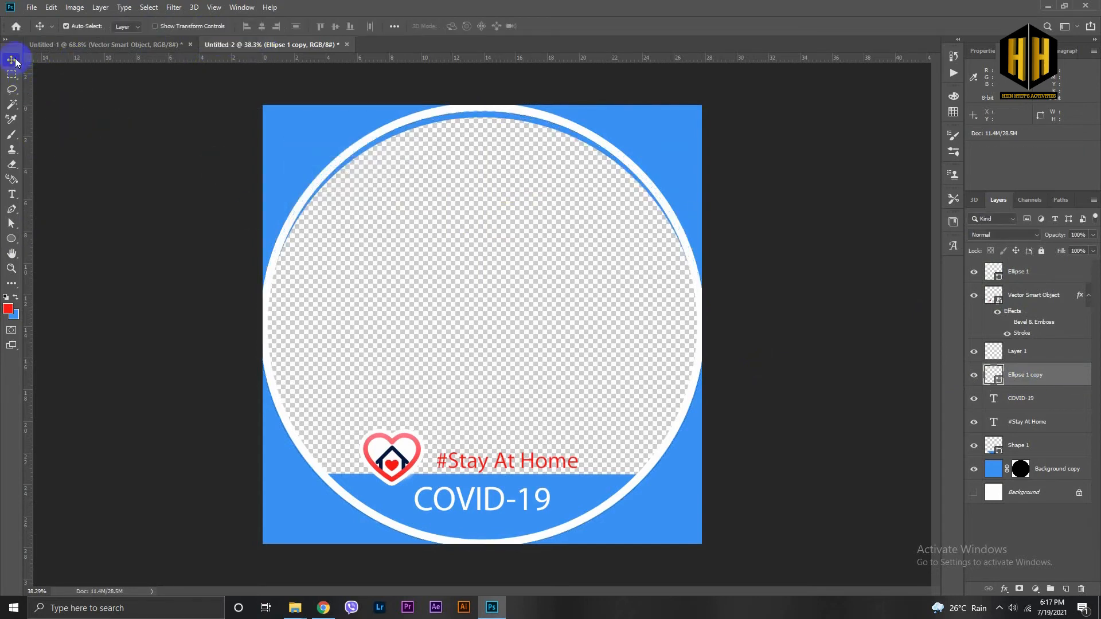
click(470, 117)
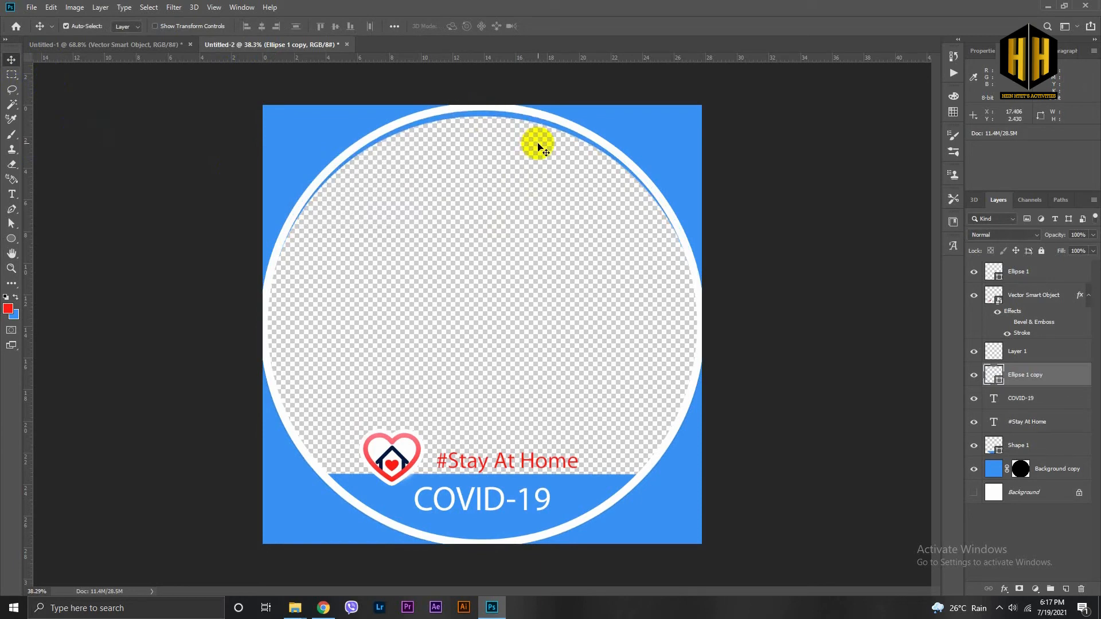
scroll(580, 189, down, 5)
scroll(573, 205, up, 4)
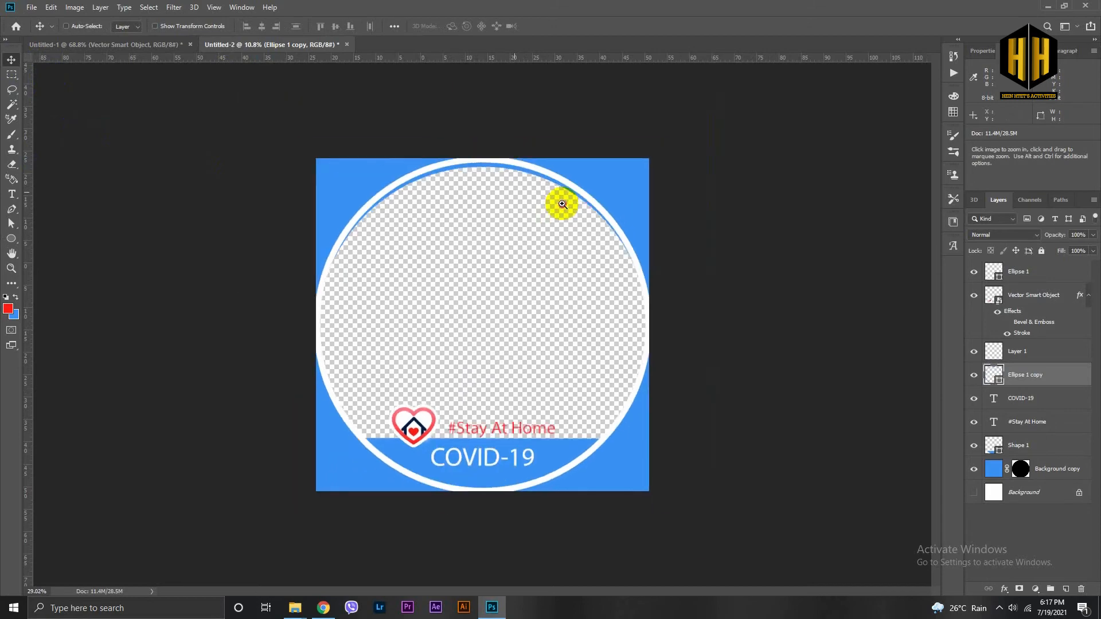
scroll(562, 204, up, 1)
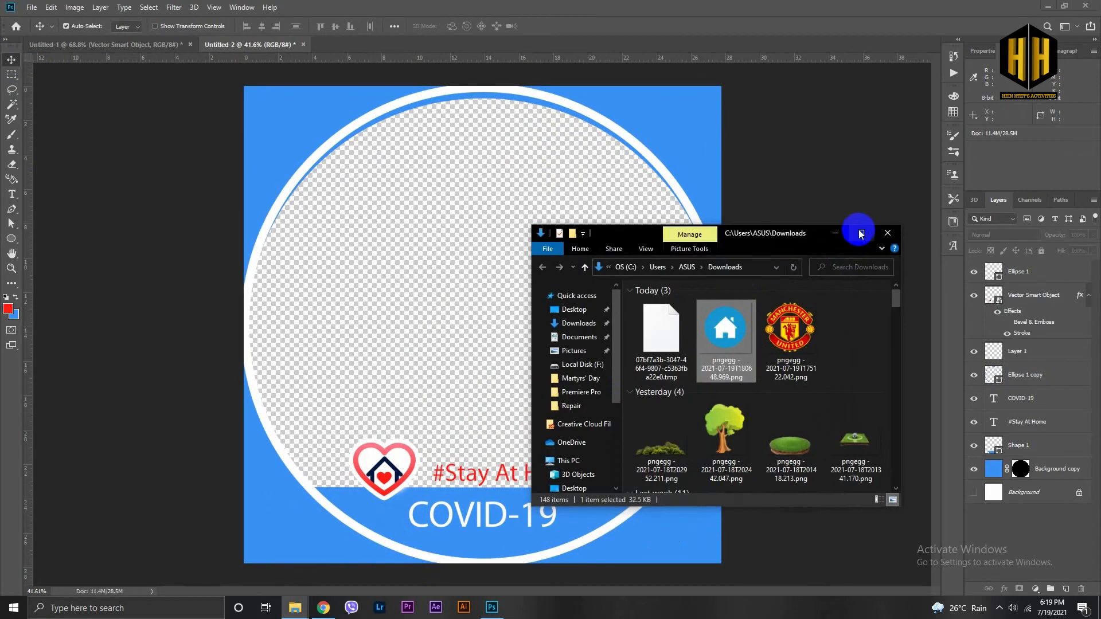
Step: Place the girl-162 portrait photo from the Desktop's Pc Wallpaper folder into the frame document
click(854, 229)
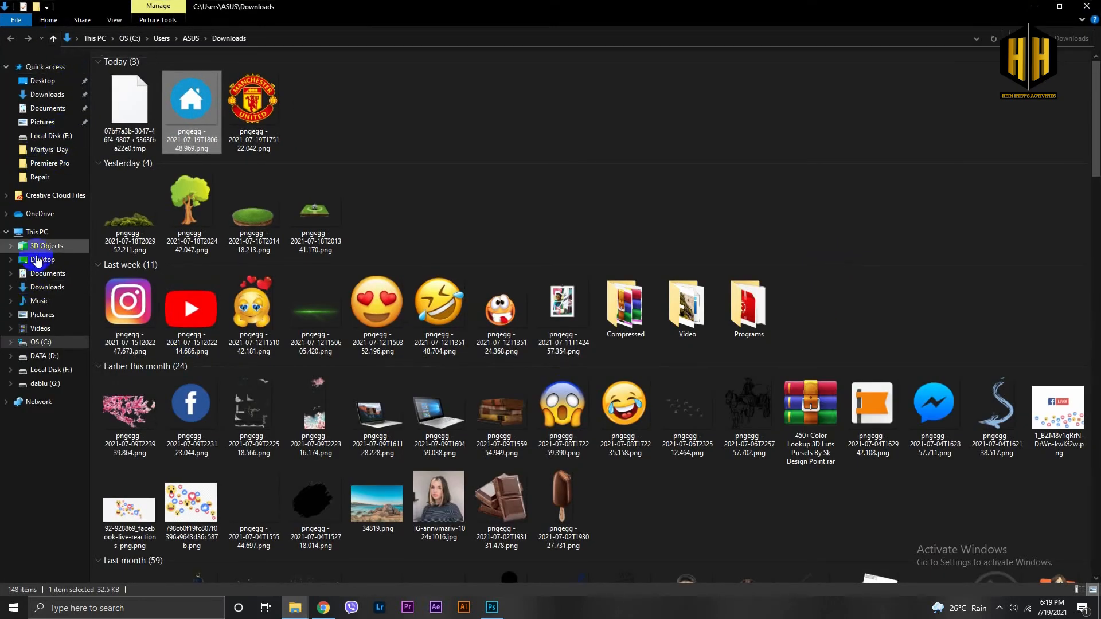
click(43, 258)
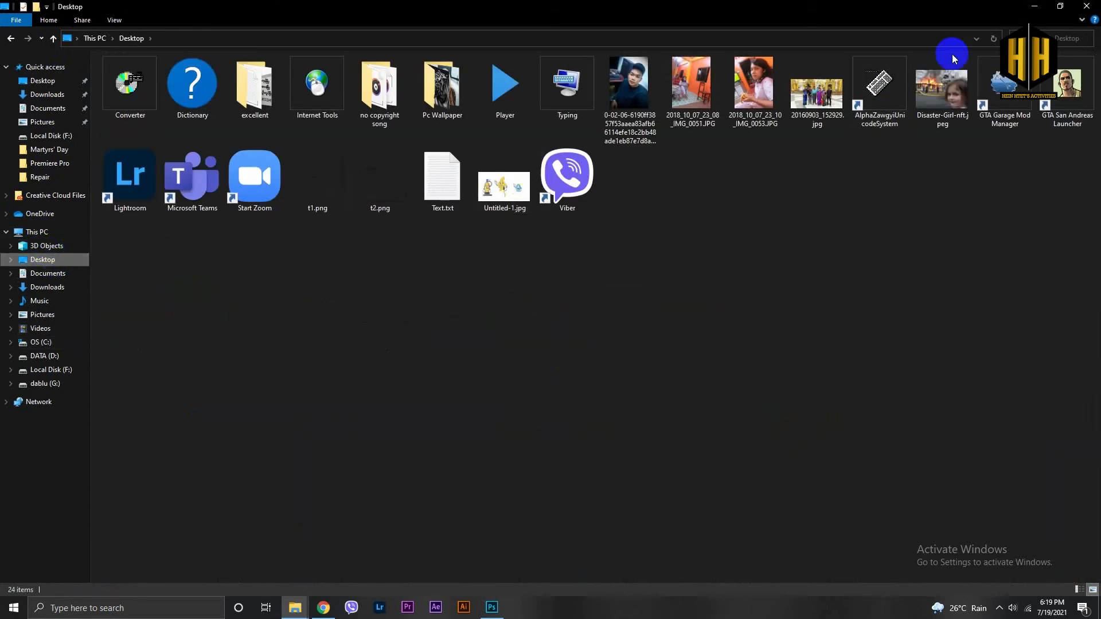
double_click(436, 89)
drag(192, 92, 474, 381)
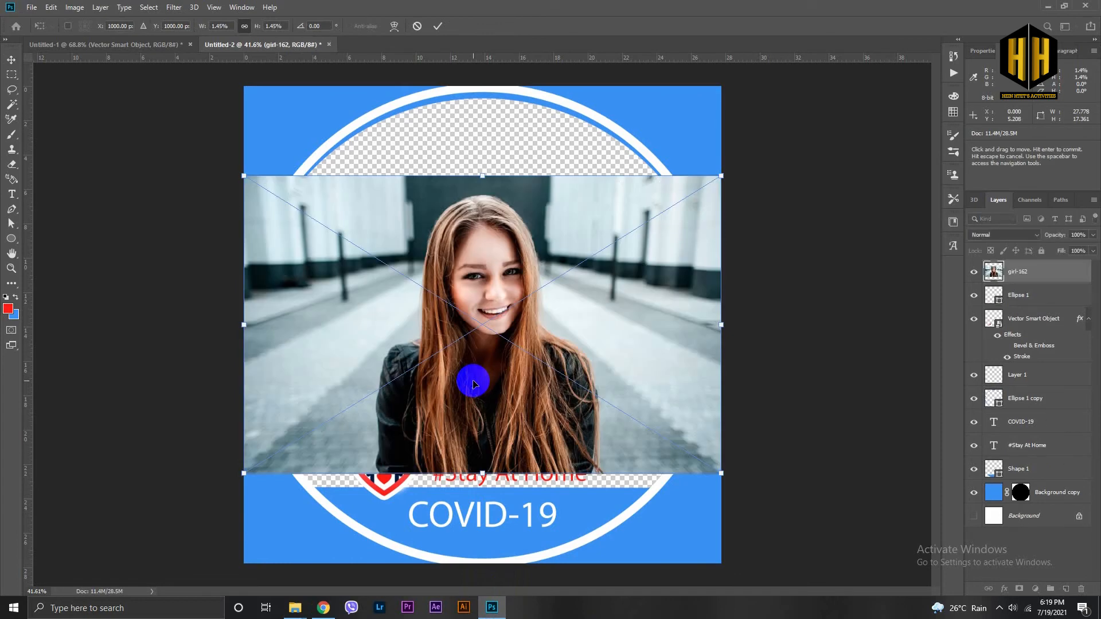
key(Return)
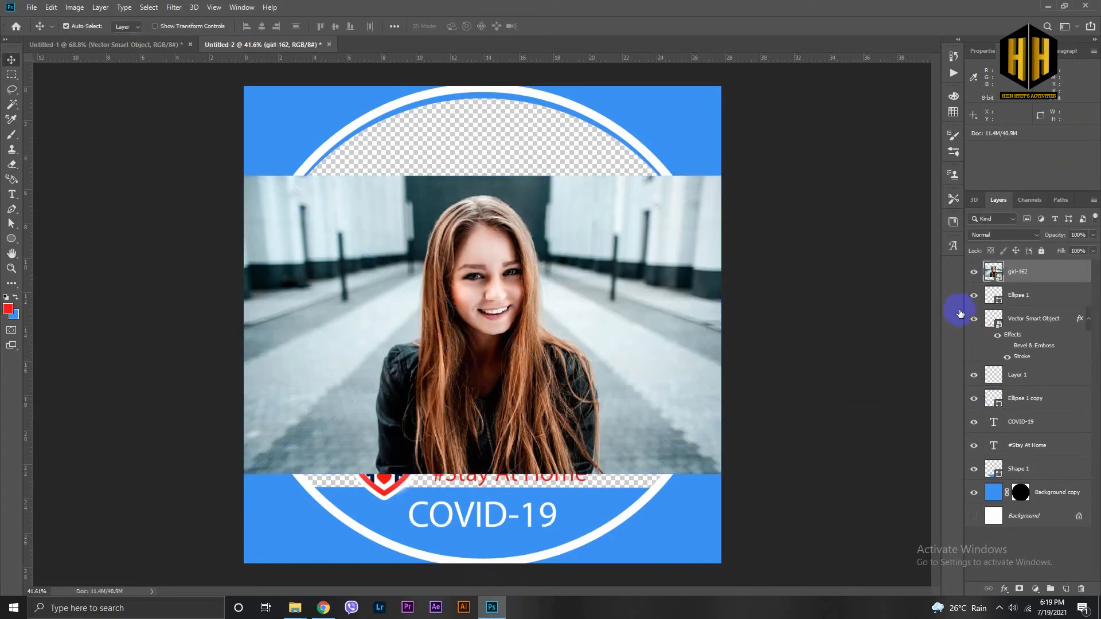
Step: Put the girl-162 layer below Background copy and enlarge the photo until it fills the circular cut-out
drag(1049, 276, 1027, 494)
key(ctrl+t)
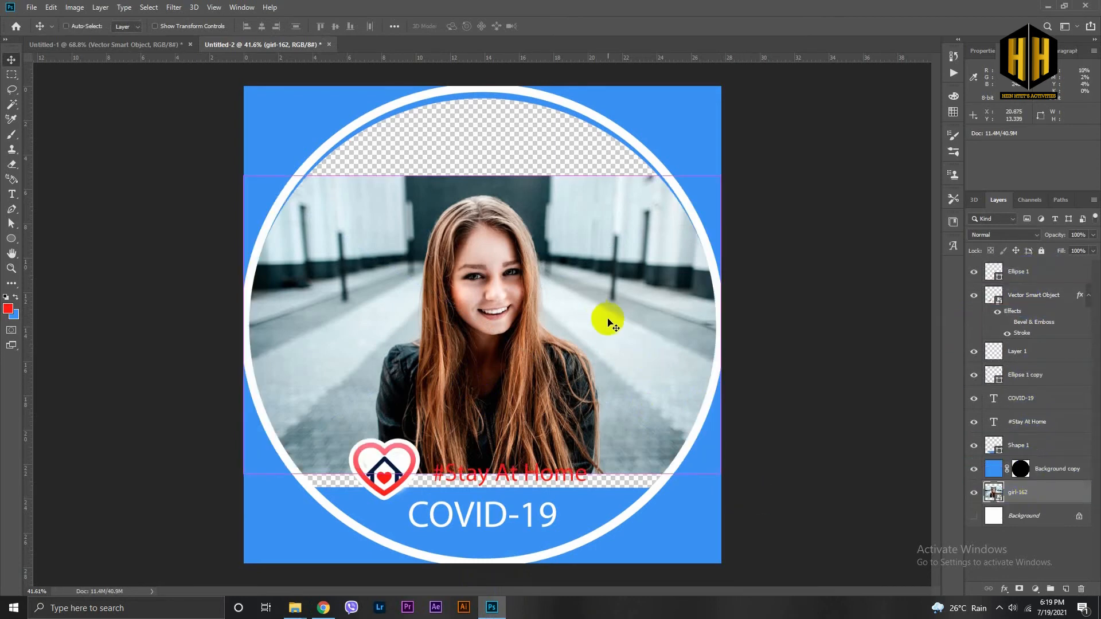
drag(489, 173, 507, 128)
key(ctrl+z)
drag(723, 173, 848, 84)
drag(786, 173, 786, 168)
key(Return)
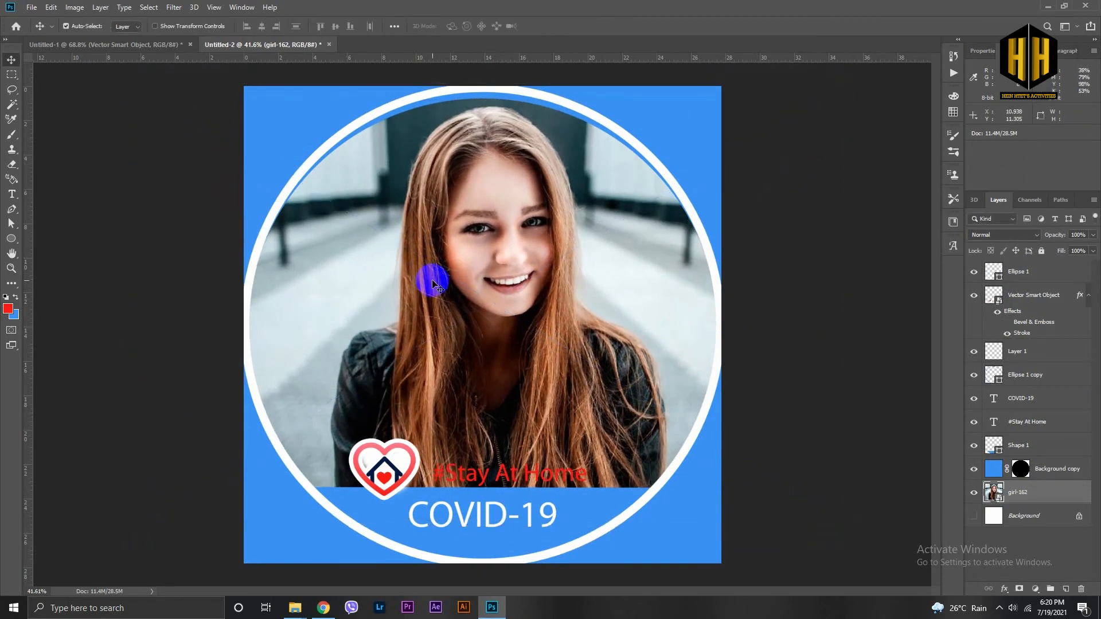
Step: Nudge the portrait slightly to the right within the ring and check the framing
key(ctrl+minus)
drag(724, 264, 665, 270)
drag(599, 307, 634, 307)
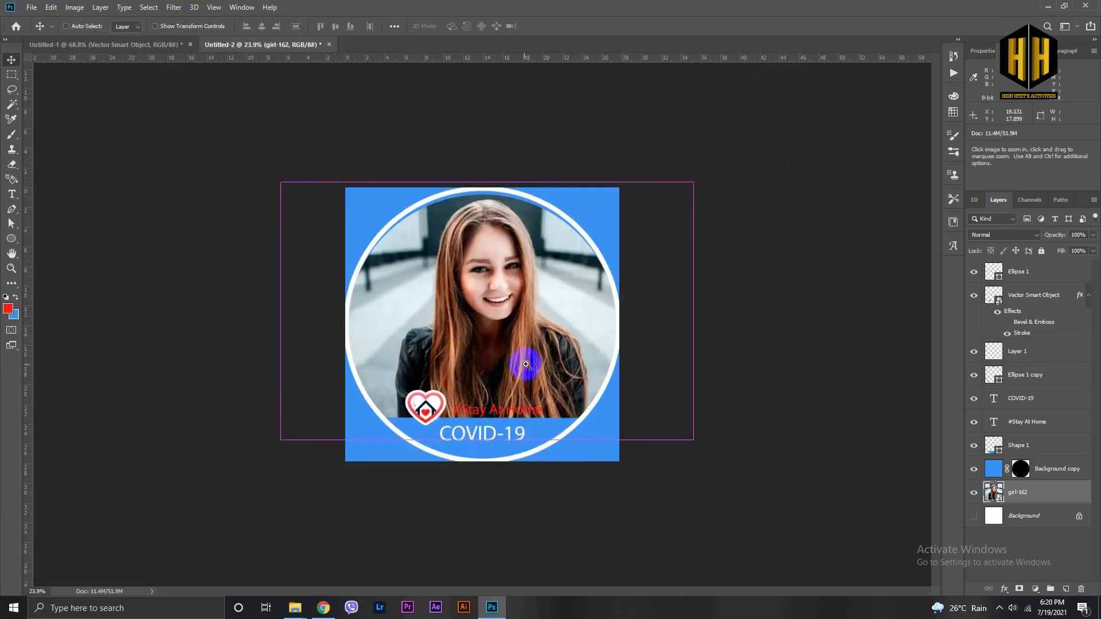
mouse_move(526, 365)
mouse_down()
mouse_move(553, 367)
mouse_move(534, 373)
mouse_up()
click(539, 372)
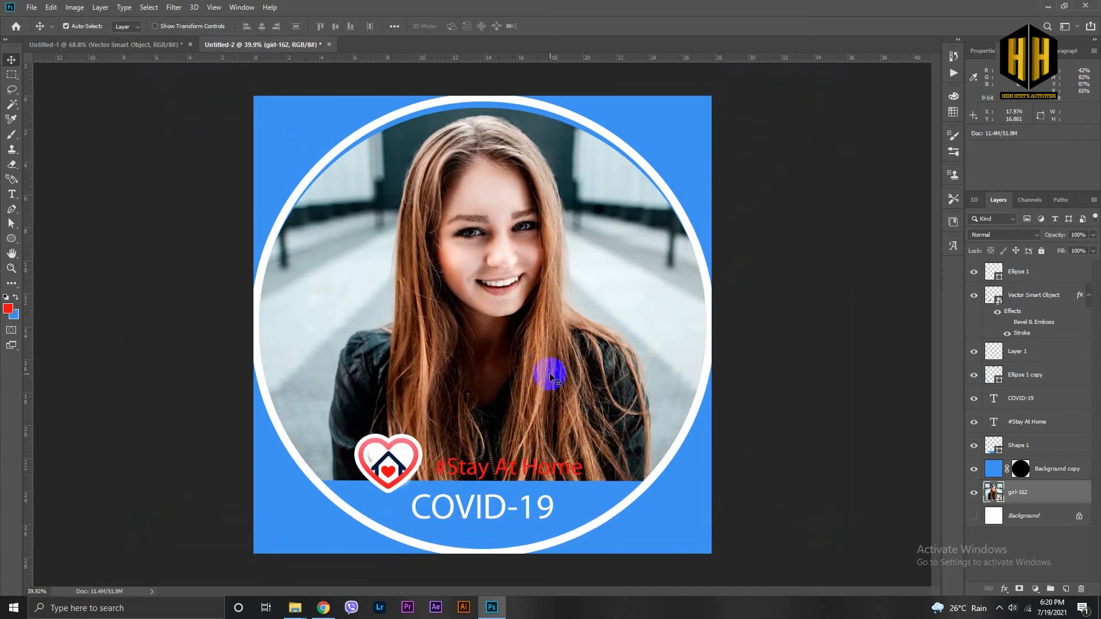
drag(550, 377, 551, 376)
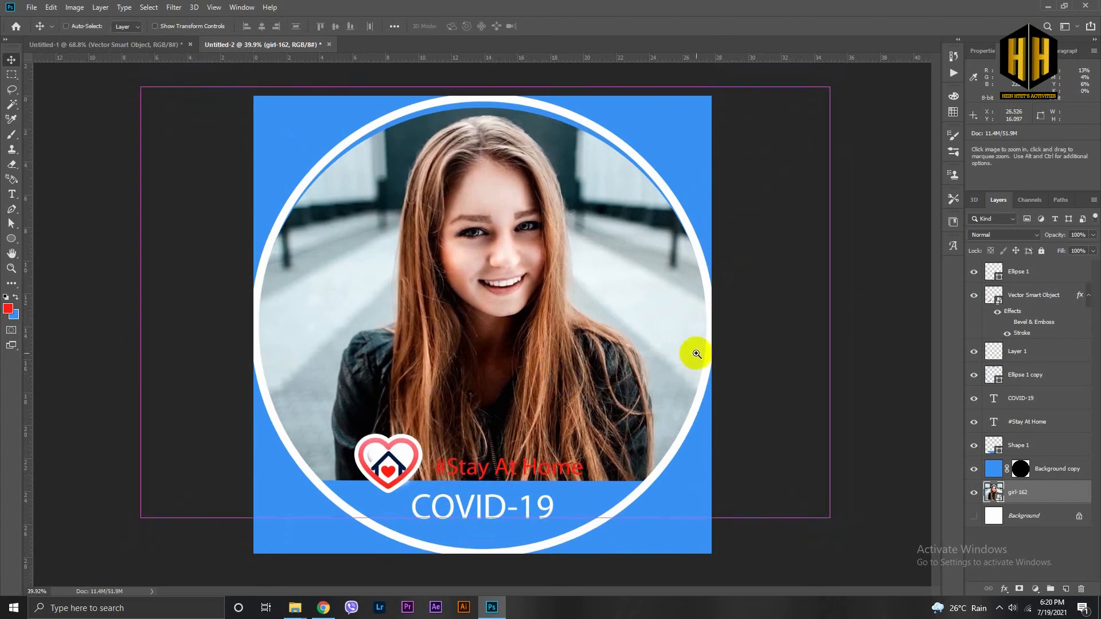
drag(696, 354, 526, 372)
drag(526, 372, 535, 425)
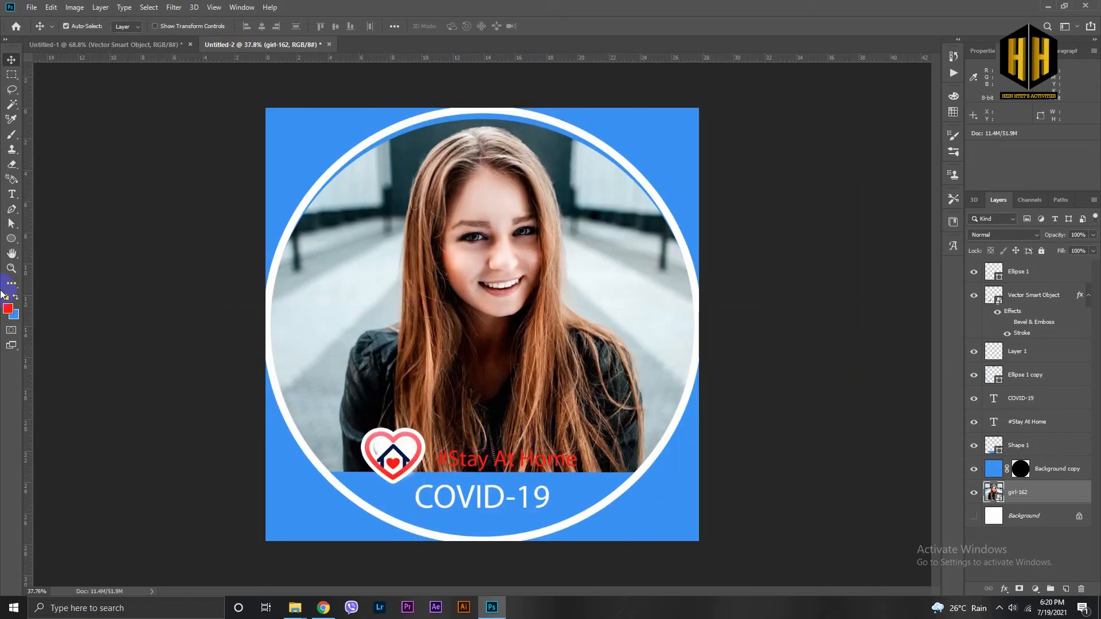
Step: Draw a rounded rectangle about 718 by 113 px over the "#Stay At Home" text
click(14, 237)
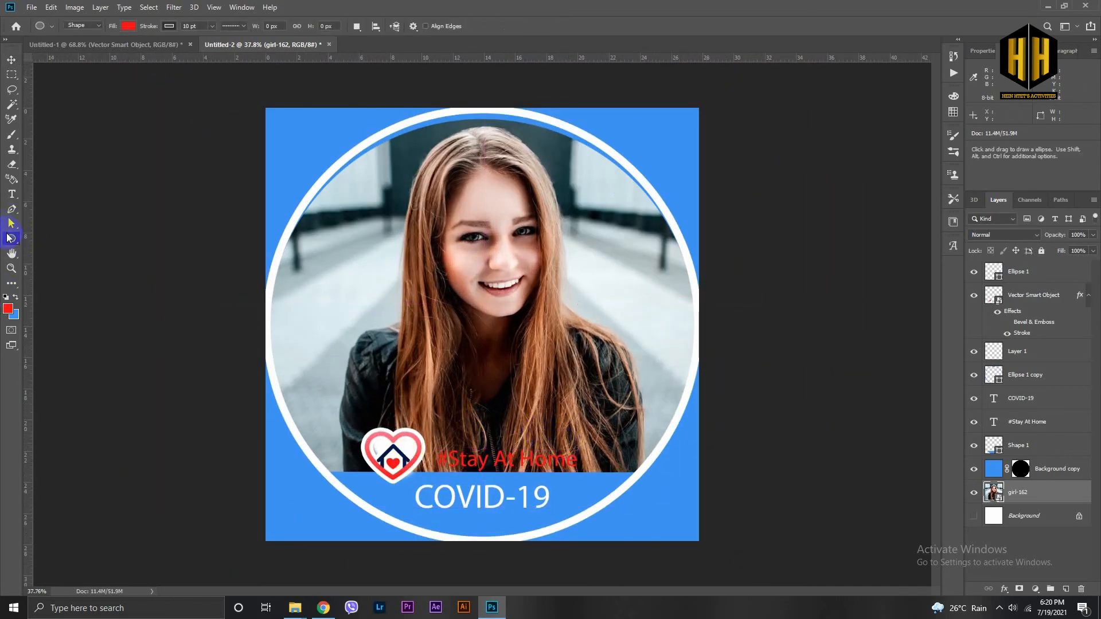
right_click(8, 237)
click(63, 250)
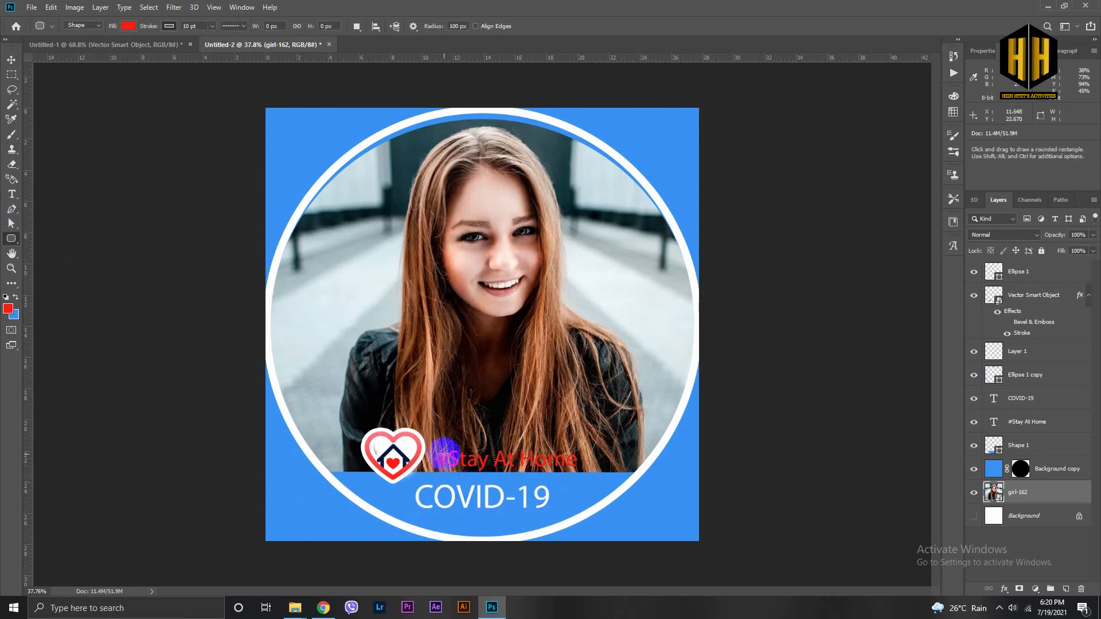
drag(442, 445, 594, 467)
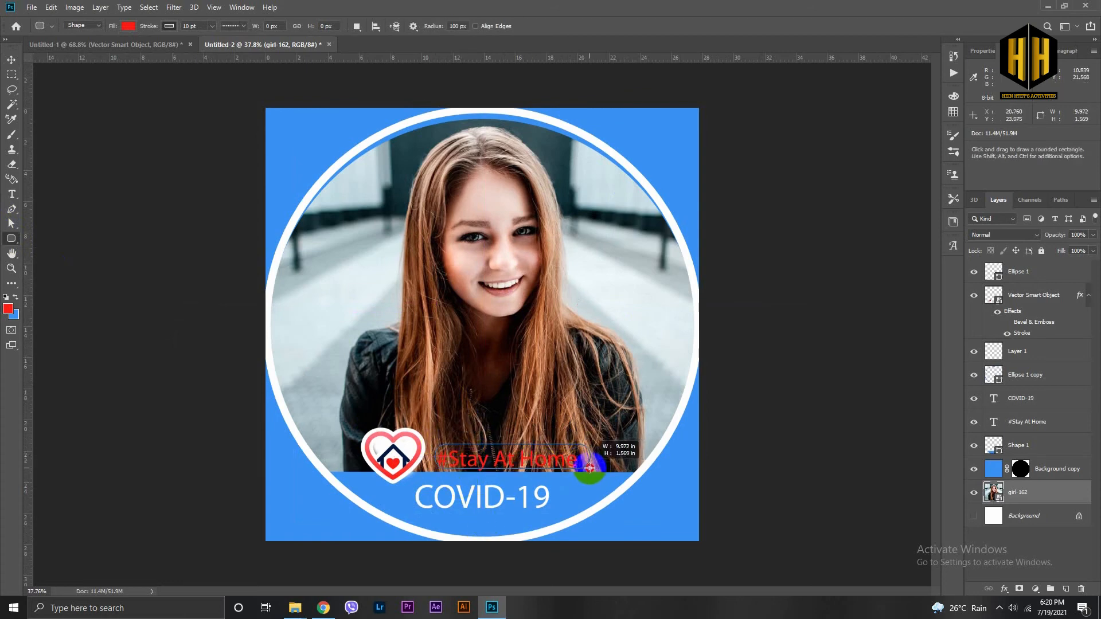
drag(589, 468, 589, 469)
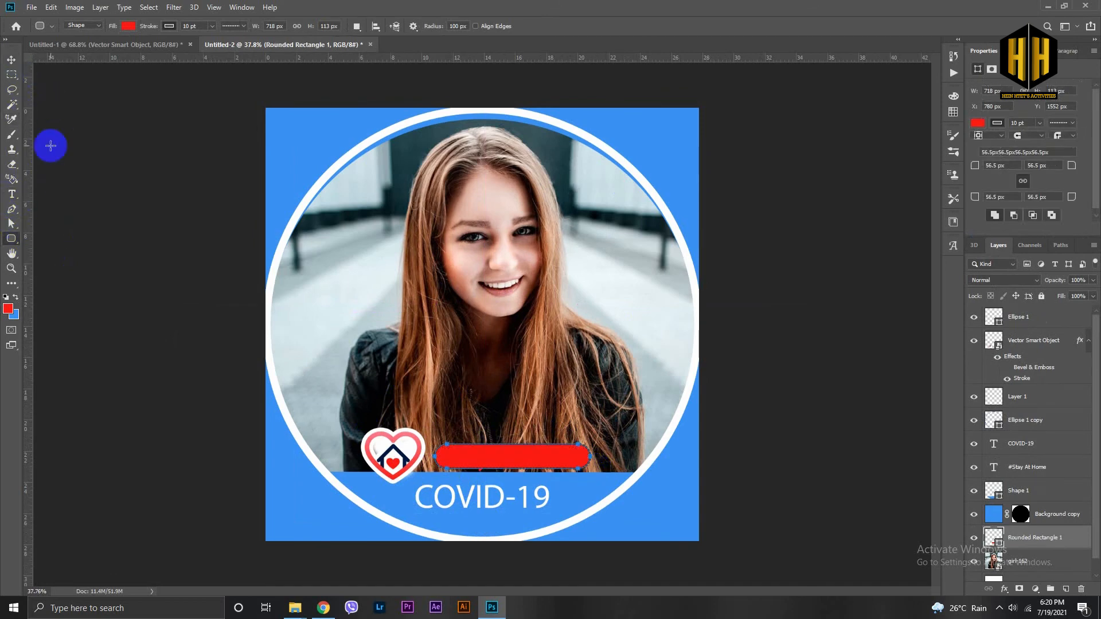
Step: Remove the rounded rectangle's stroke and give it a white fill
click(168, 27)
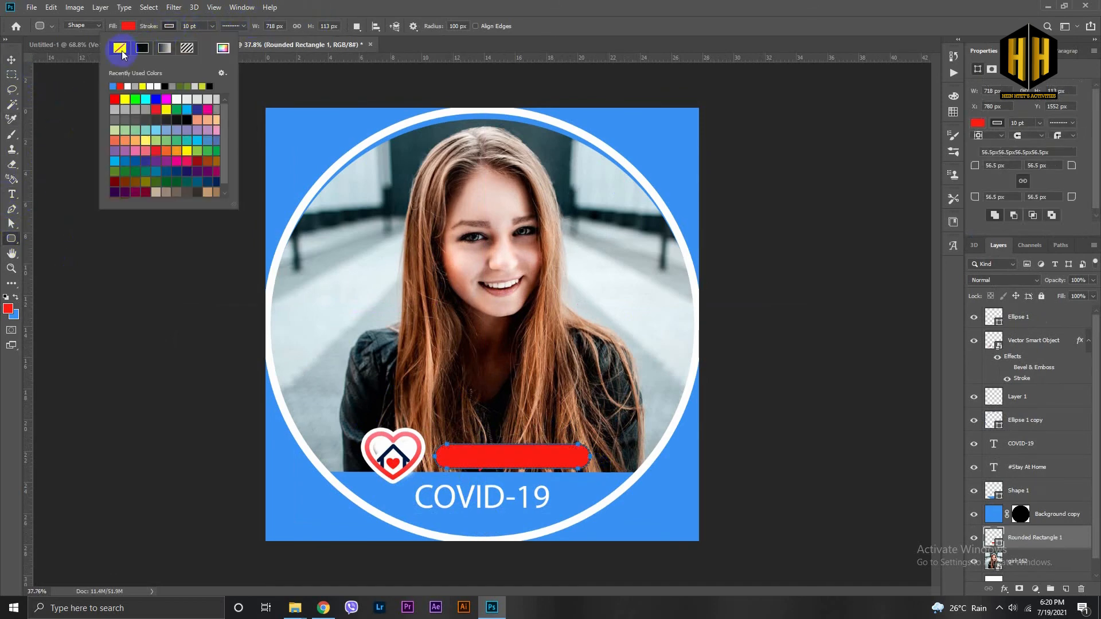
click(127, 27)
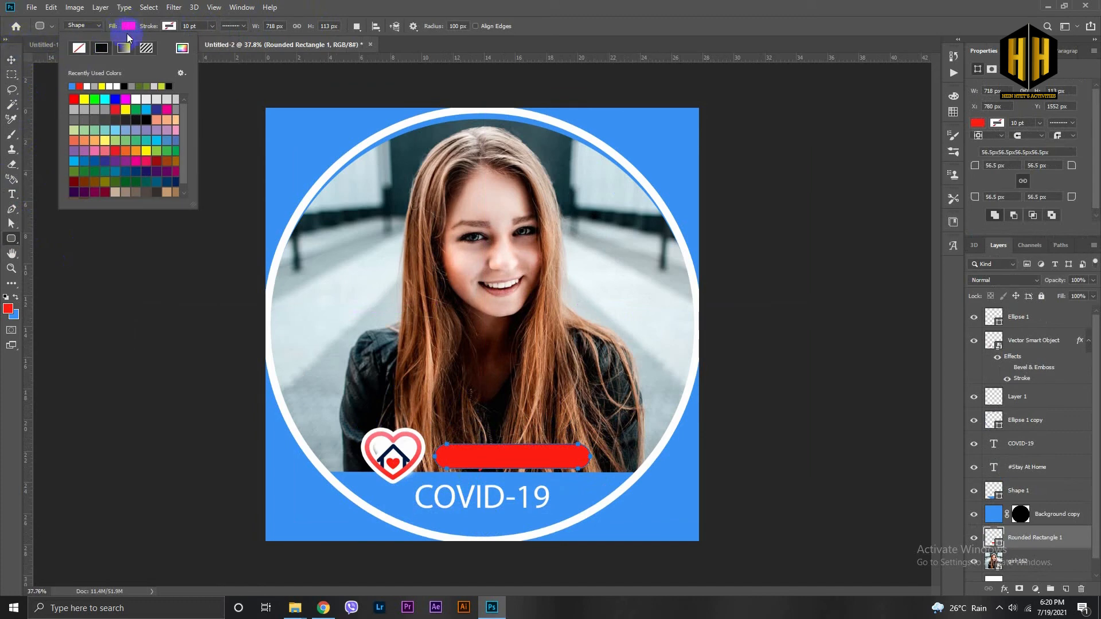
click(110, 85)
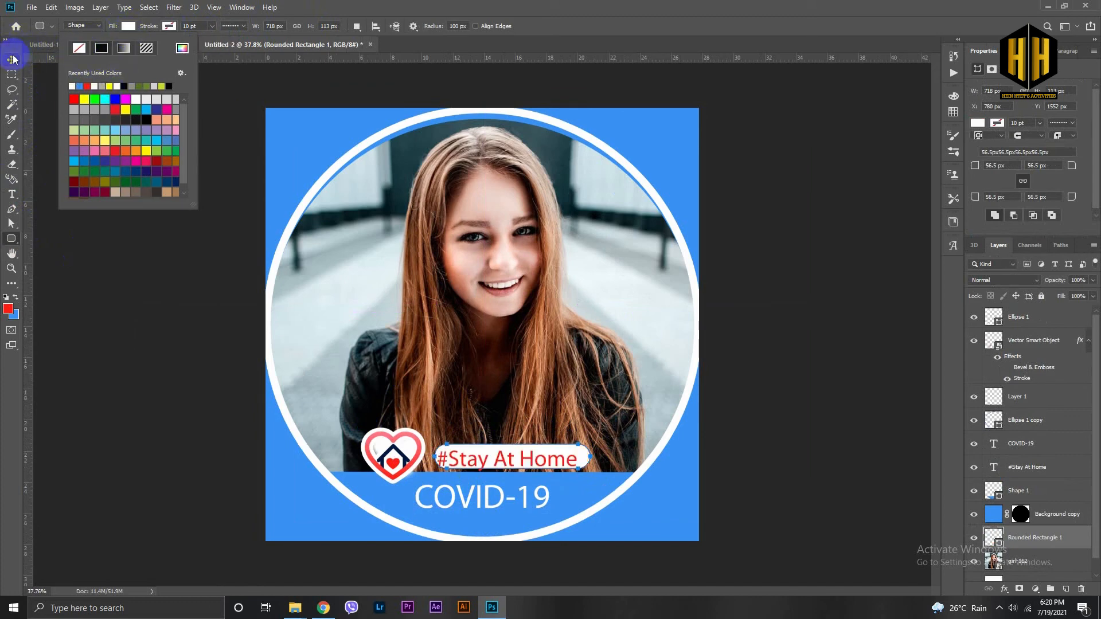
Step: Shift the white rounded rectangle against the heart logo and scale the "#Stay At Home" text to about 88 pt to fit inside it
click(12, 59)
drag(584, 456, 549, 471)
key(ctrl+t)
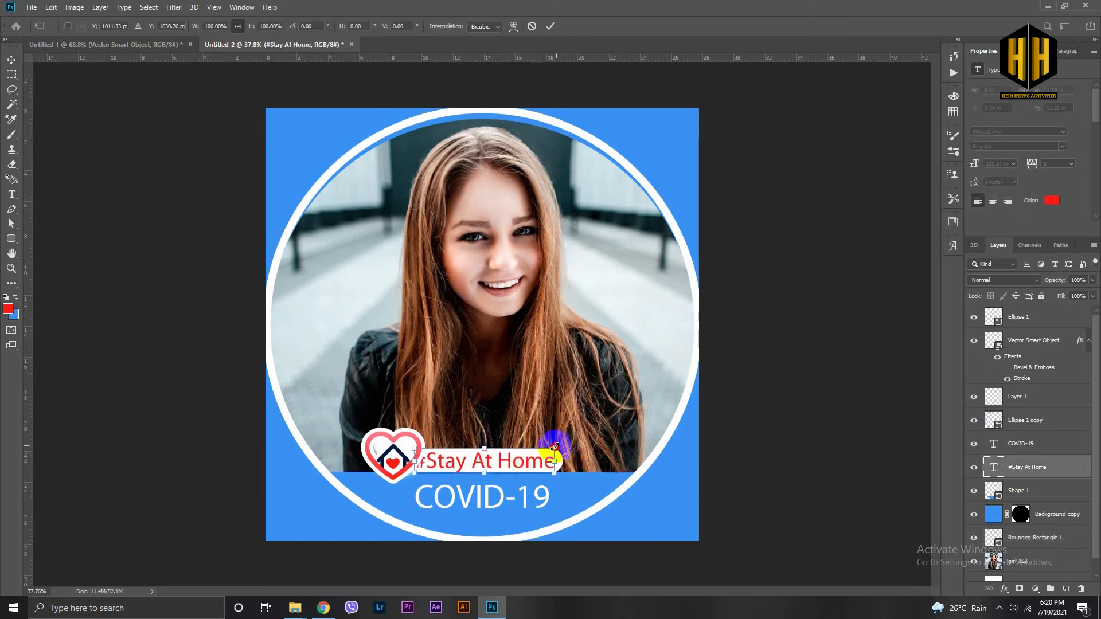
key(Return)
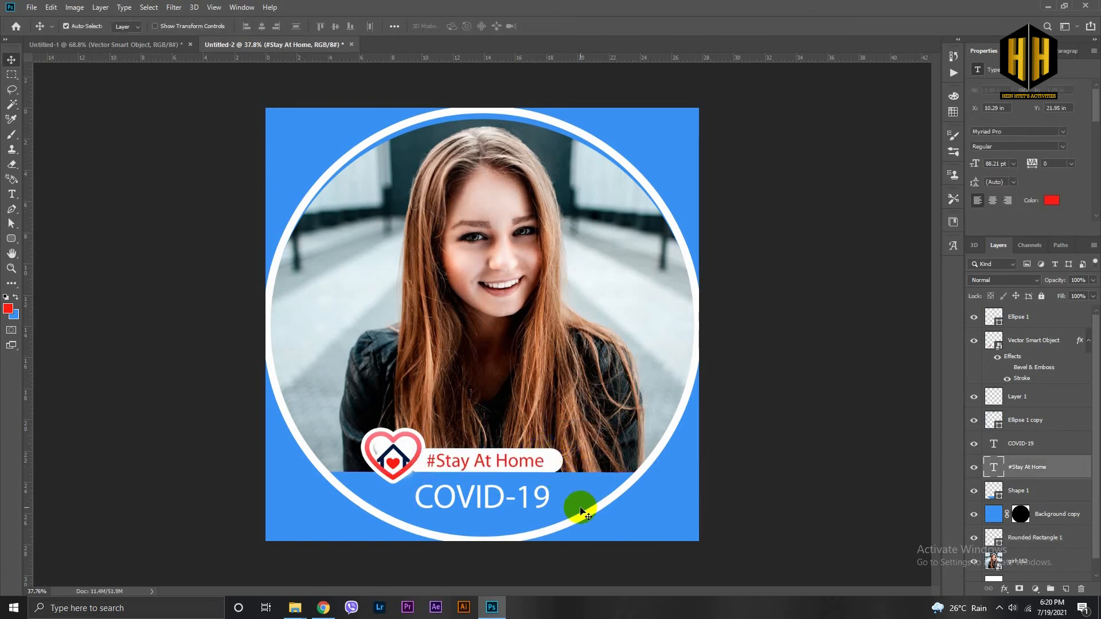
key(ctrl+space)
drag(619, 435, 686, 474)
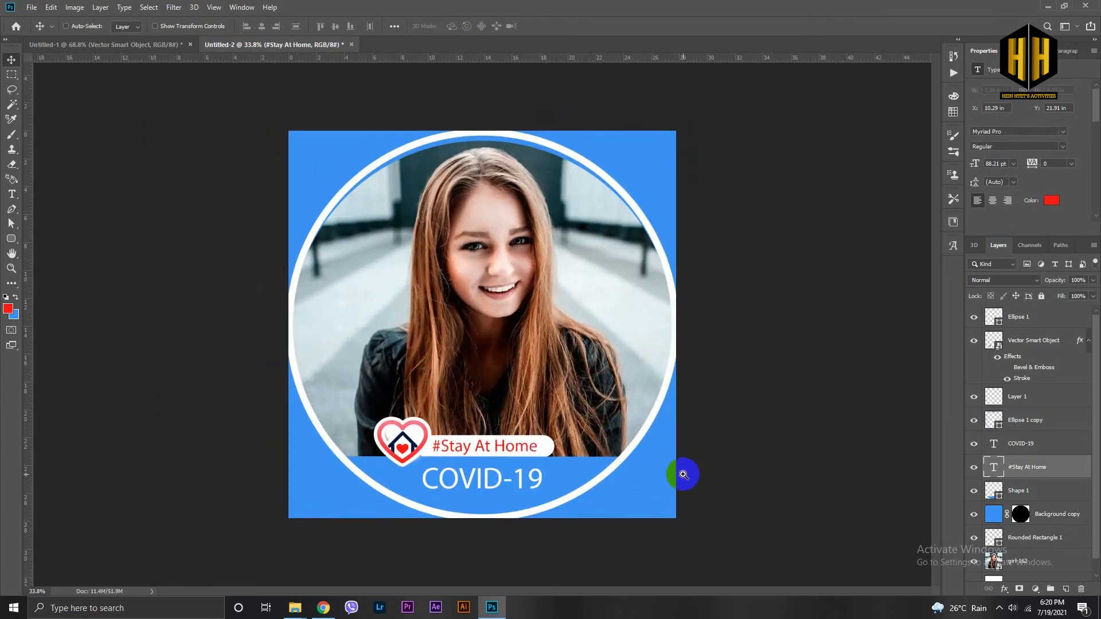
Step: Select the logo, Layer 1, the white rounded rectangle and the "#Stay At Home" text together and move them right to centre them above COVID-19
click(404, 447)
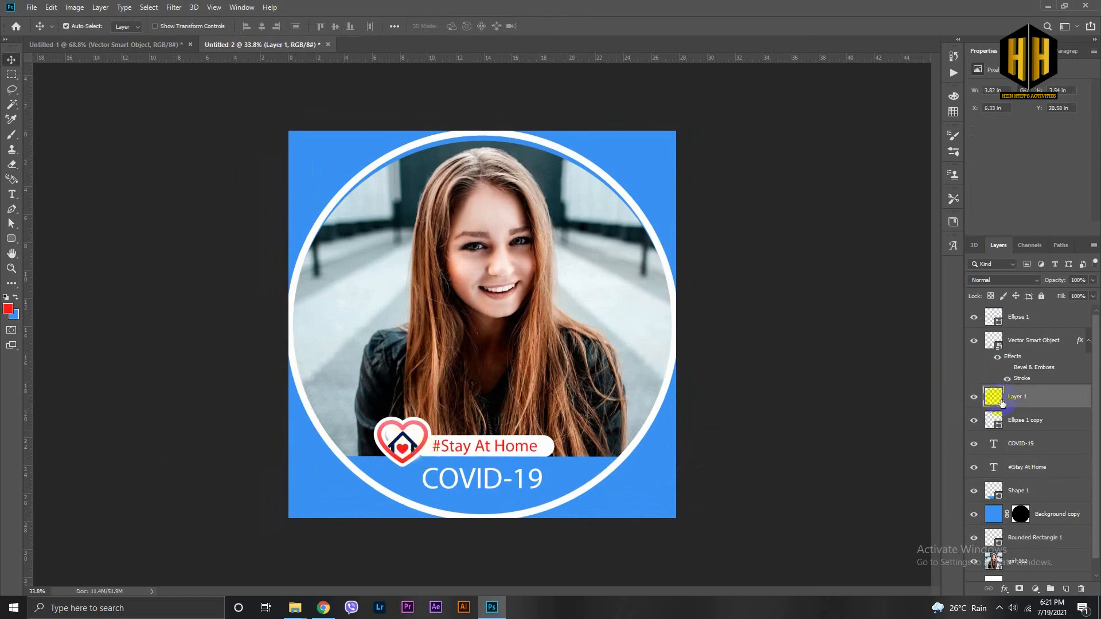
ctrl+click(560, 452)
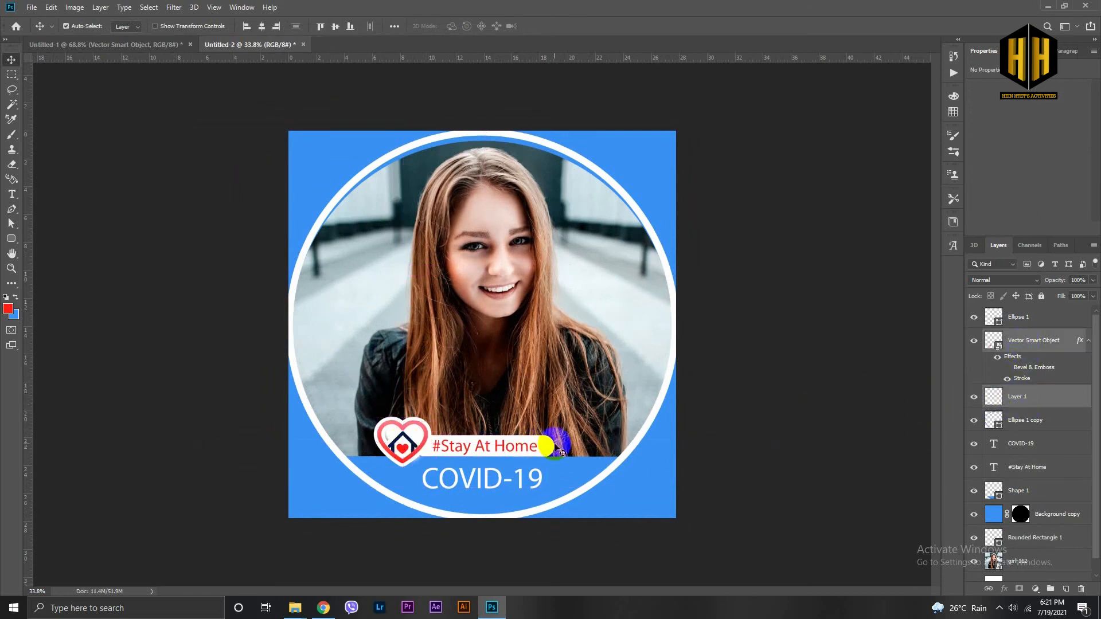
click(528, 452)
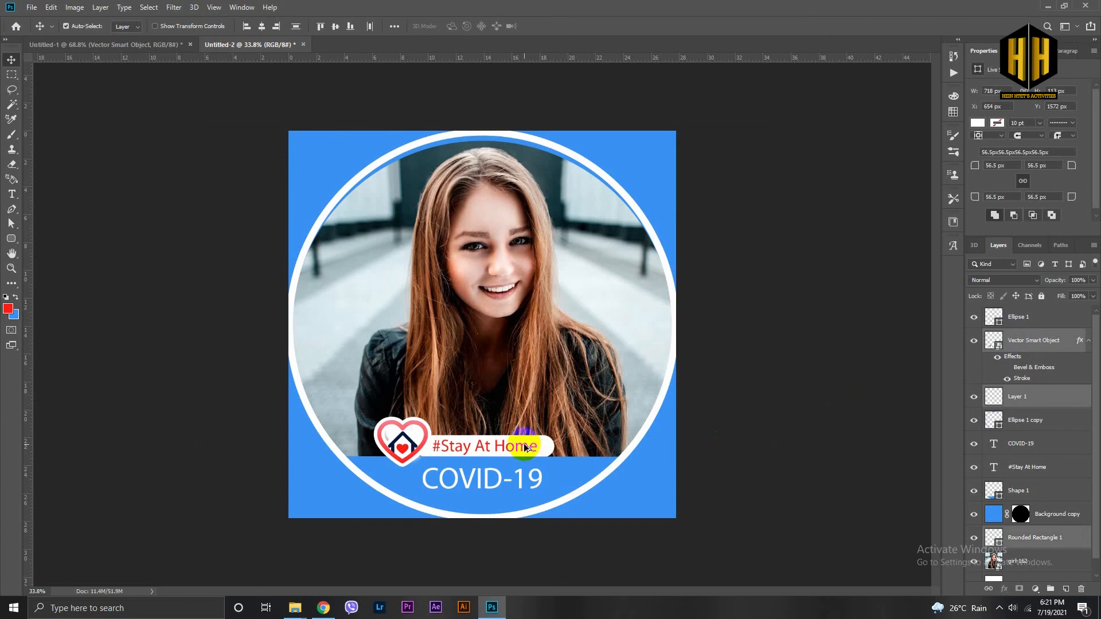
shift+click(528, 448)
drag(543, 447, 556, 447)
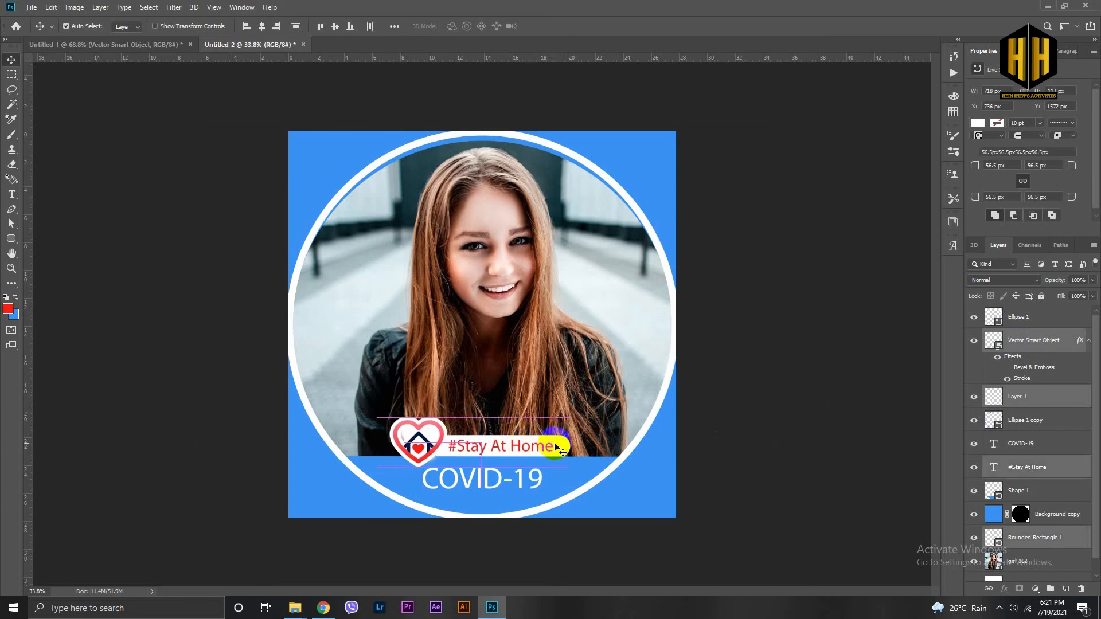
click(732, 484)
Step: Set the COVID-19 caption's font to Stencil and the "#Stay At Home" caption's font to Tekton Pro
click(521, 483)
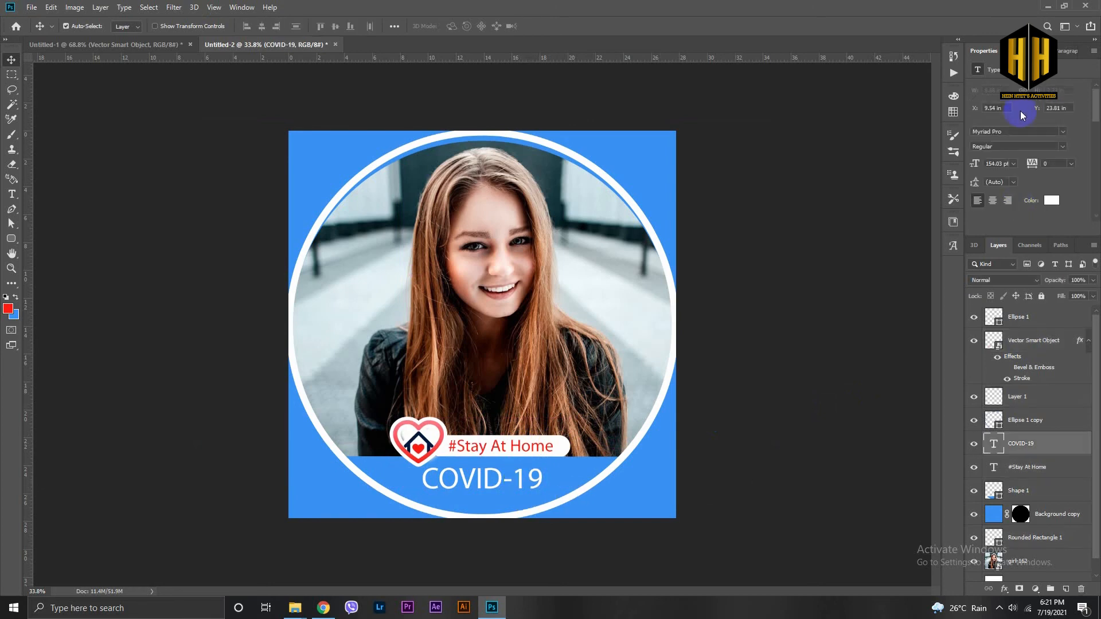
click(1008, 78)
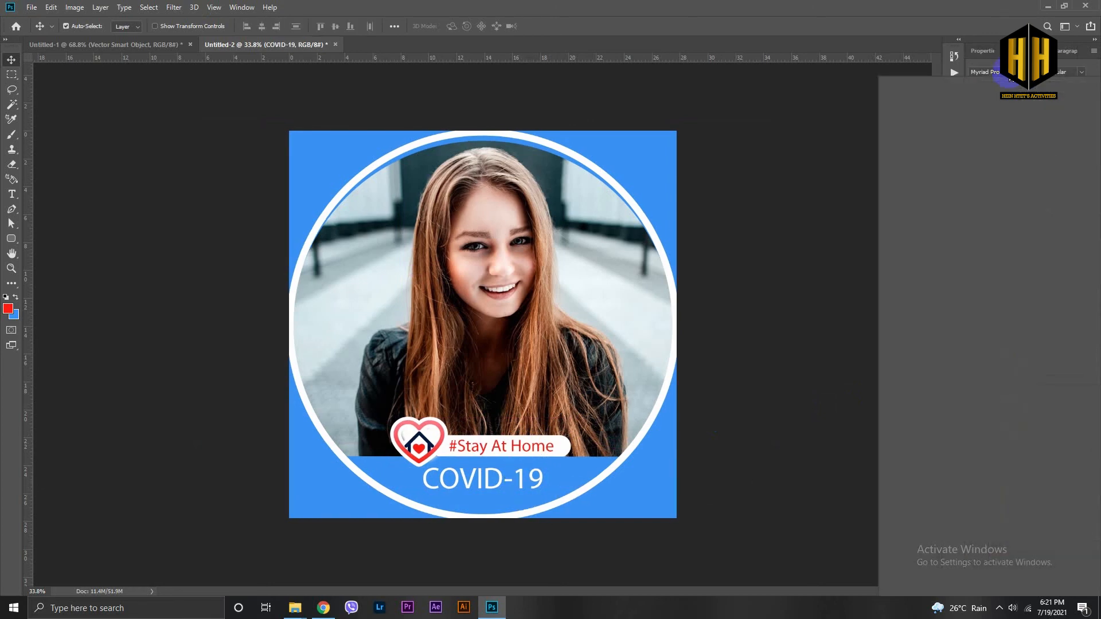
click(843, 108)
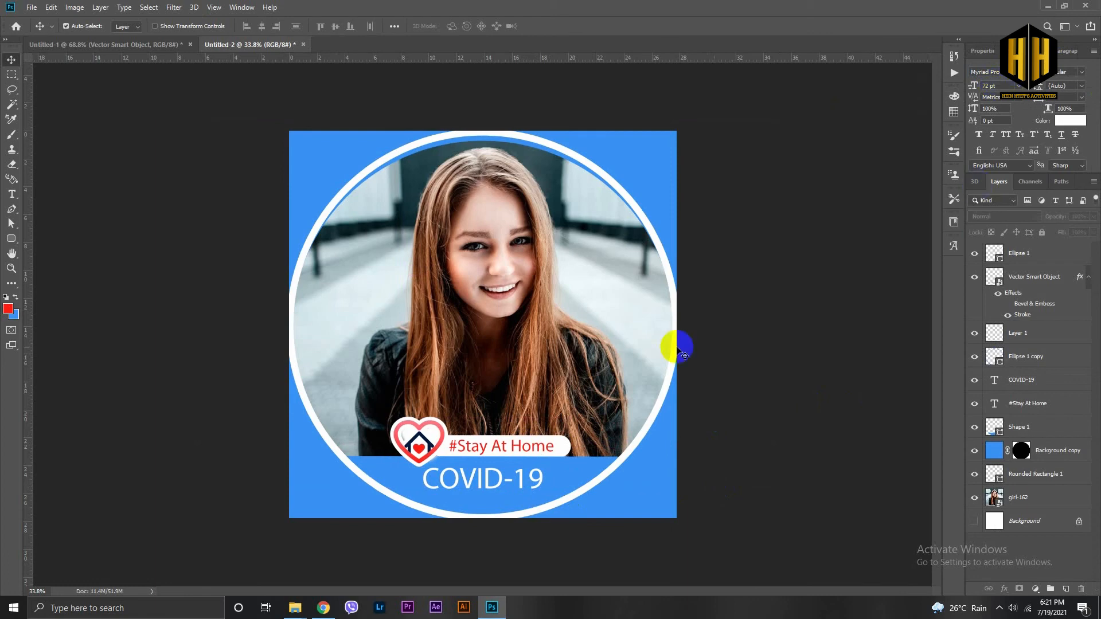
click(521, 482)
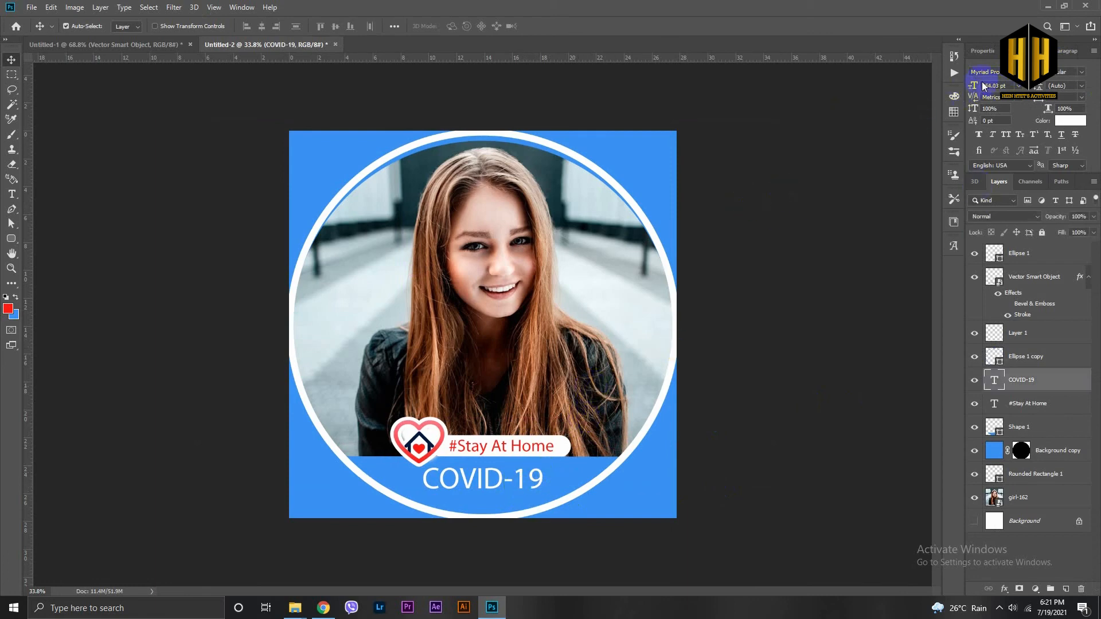
text(Pop)
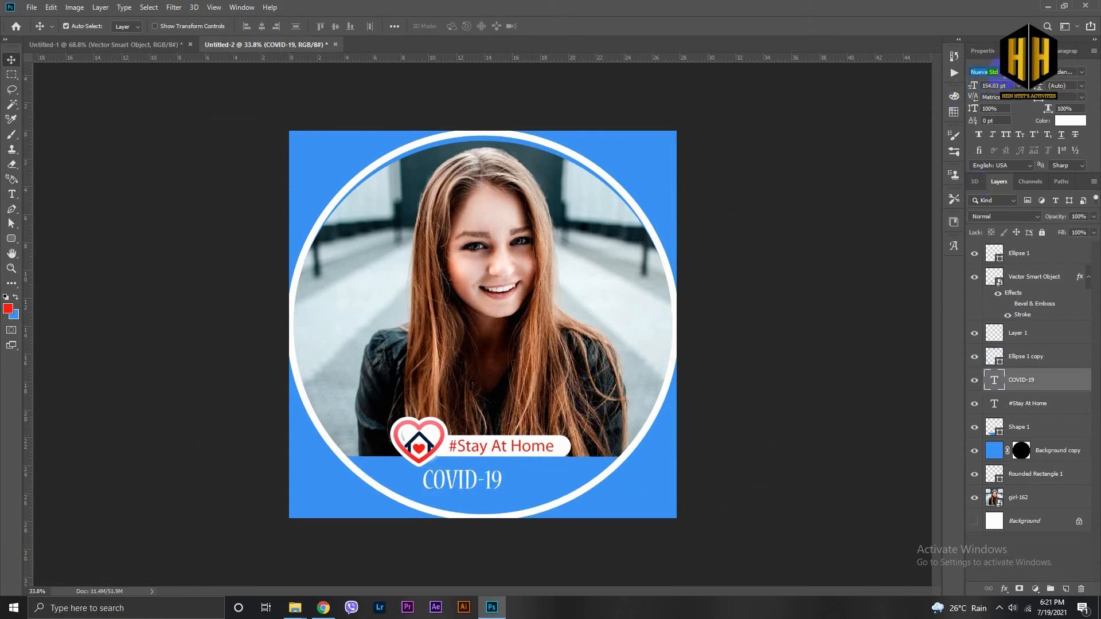
text(Sour)
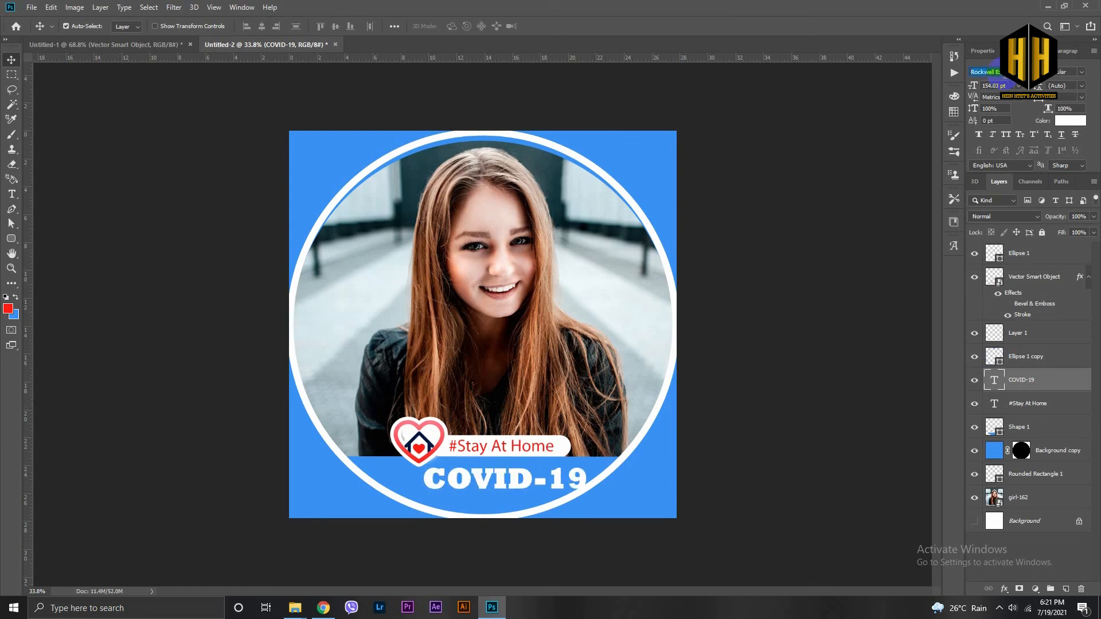
text(Stencil)
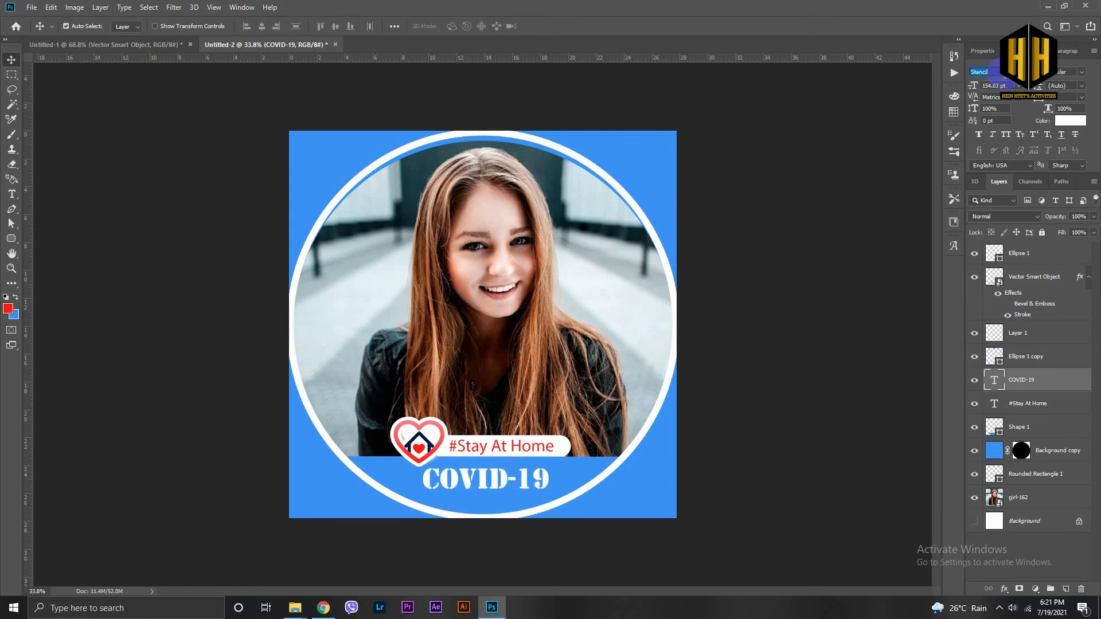
click(498, 453)
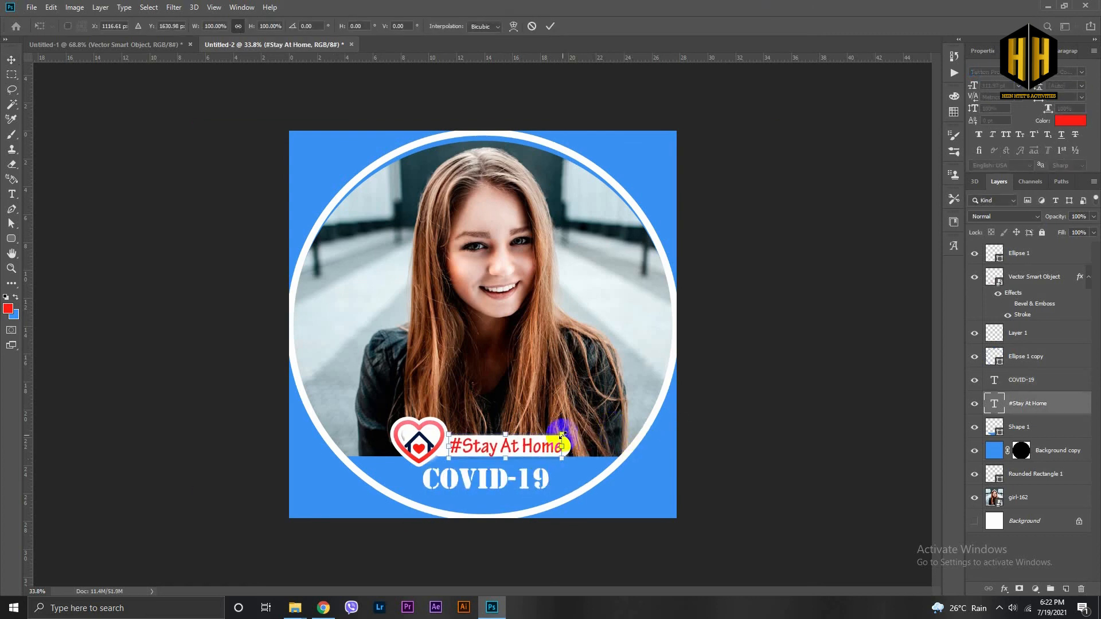
click(217, 208)
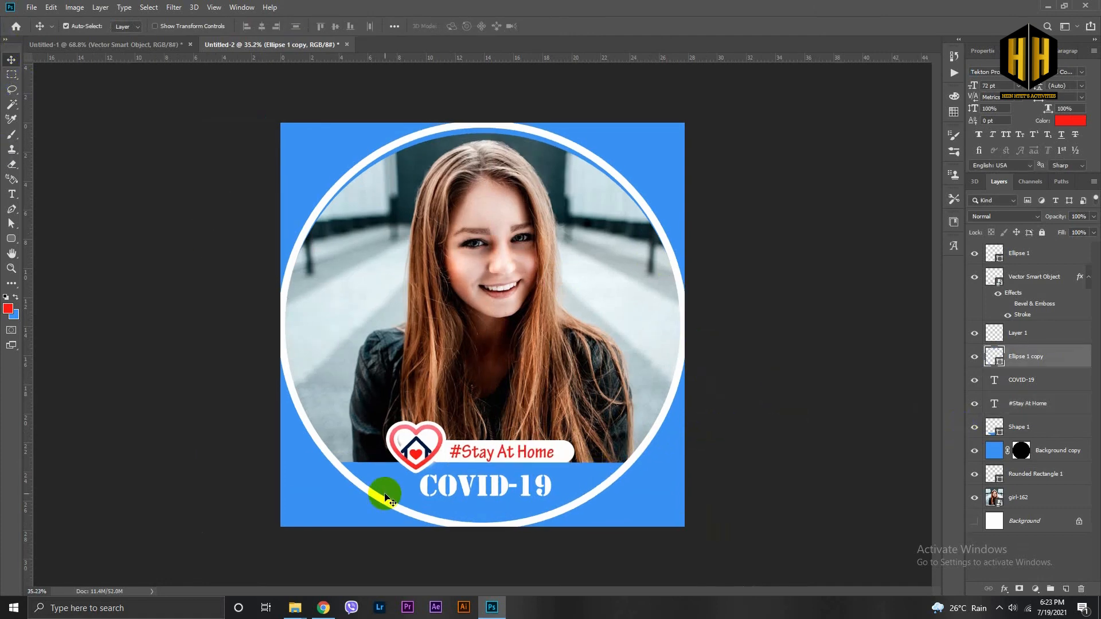
Step: Paint white with the Brush on Layer 1 to fill the area behind the house inside the heart logo
drag(583, 344, 639, 381)
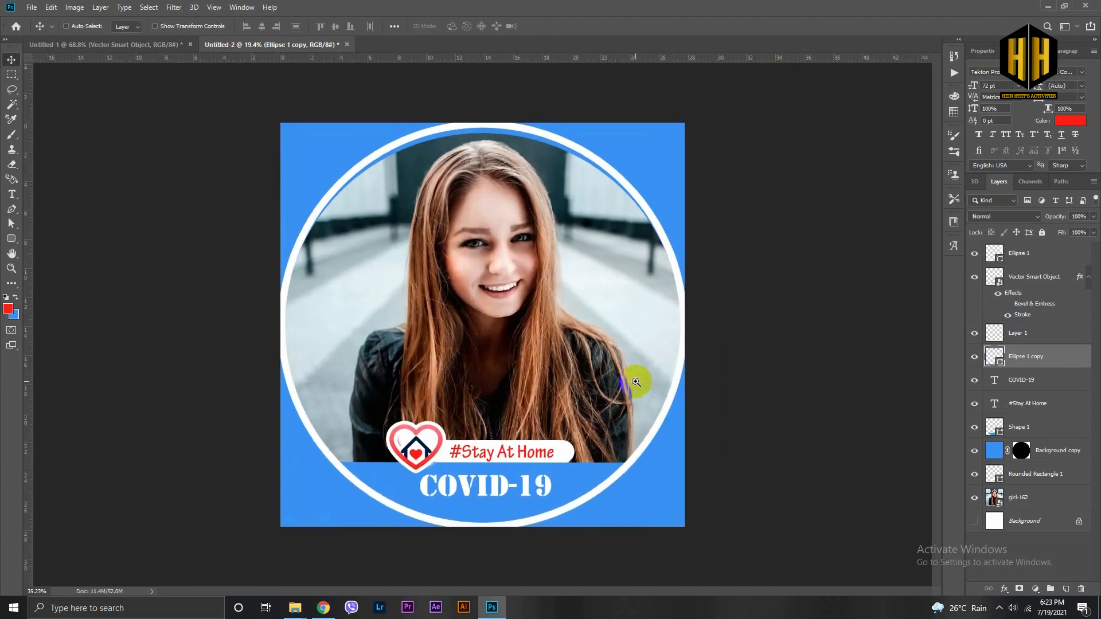
drag(453, 456, 459, 459)
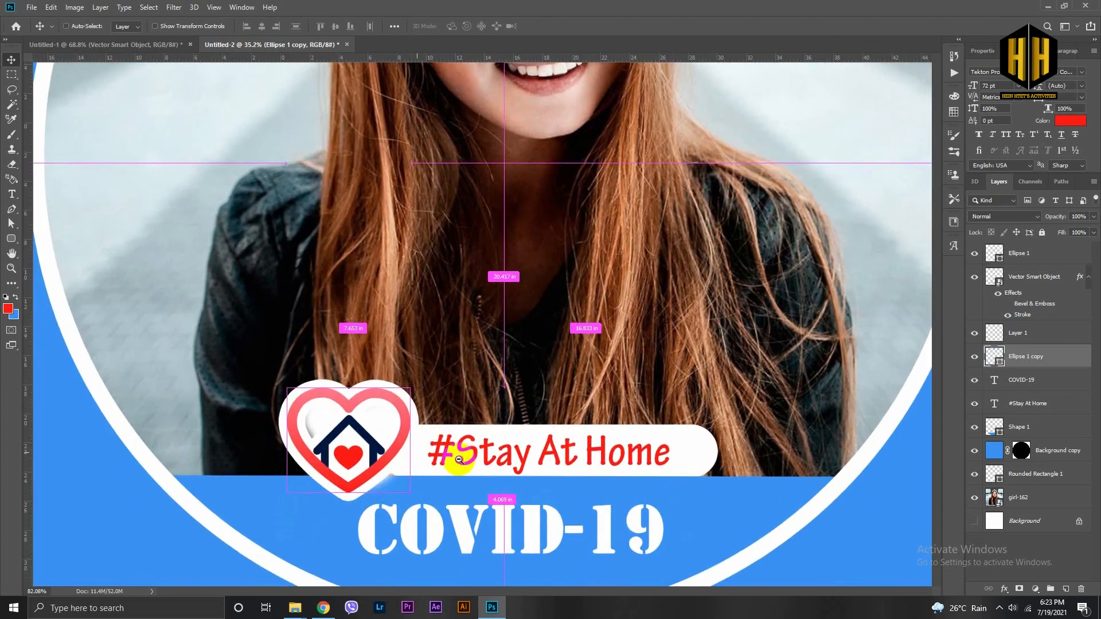
ctrl+click(319, 420)
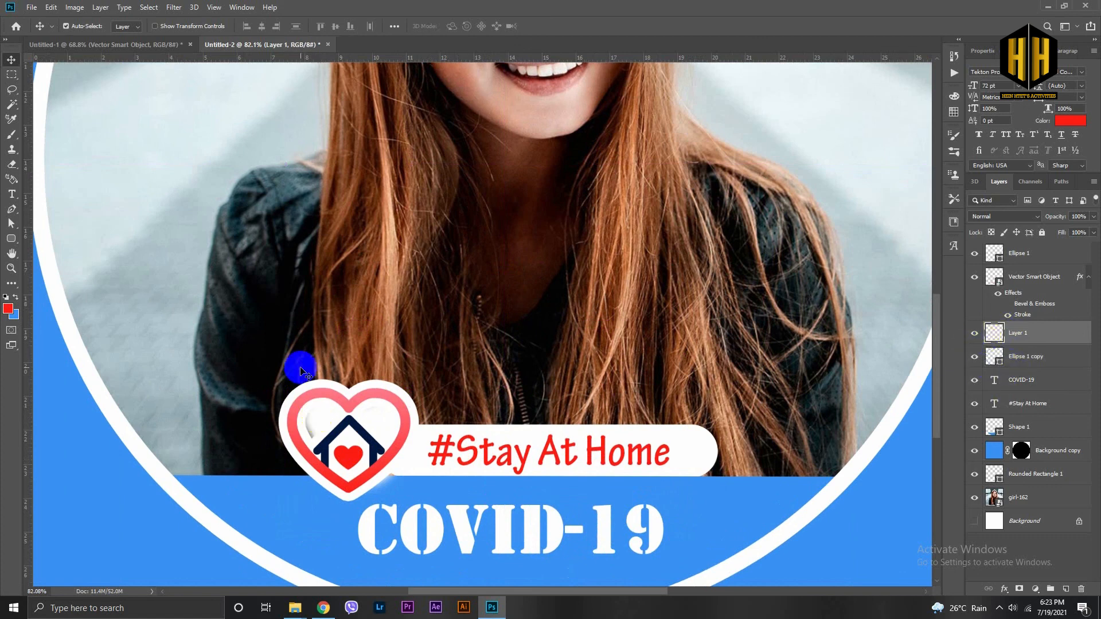
click(11, 137)
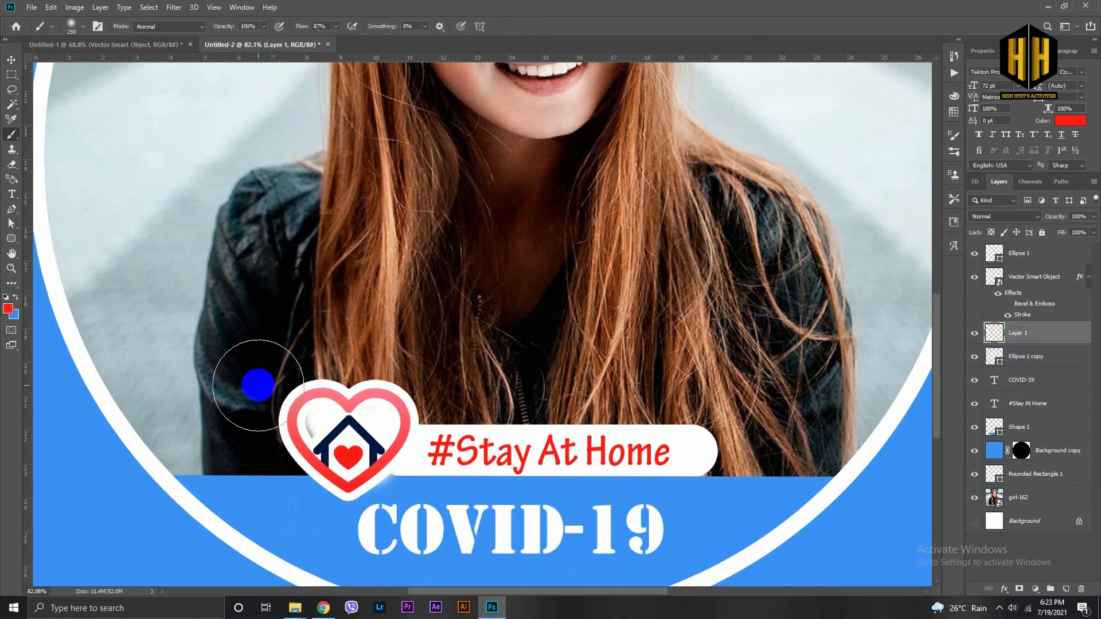
click(362, 403)
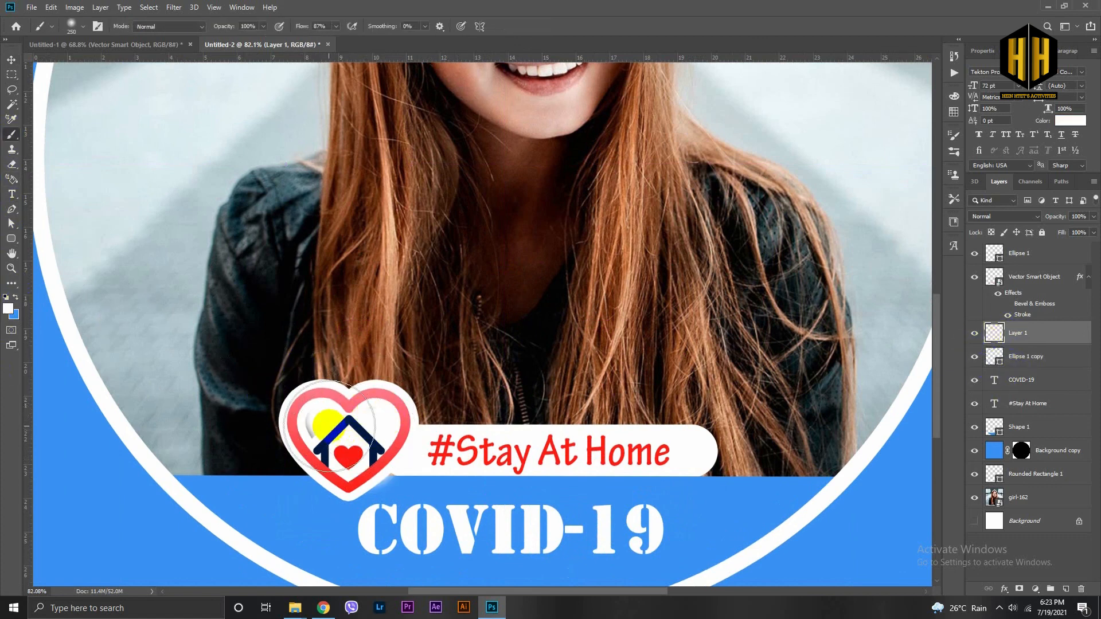
click(342, 434)
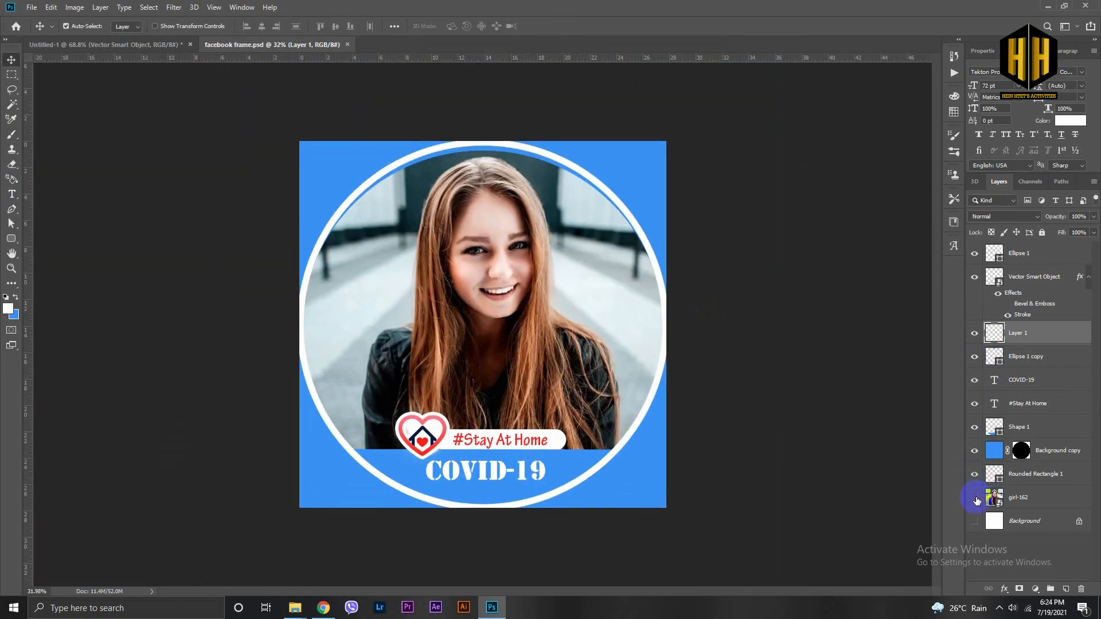
Step: Hide the girl-162 photo layer so that only the frame artwork remains over transparency
click(976, 499)
scroll(636, 327, down, 3)
scroll(708, 349, up, 2)
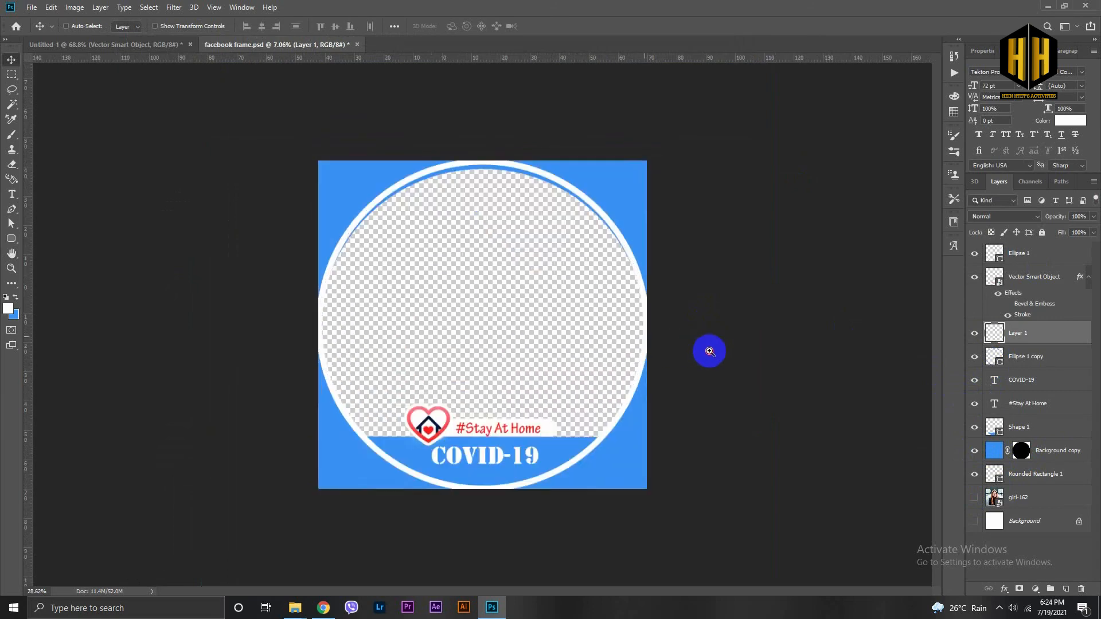
scroll(659, 351, down, 3)
scroll(682, 355, up, 3)
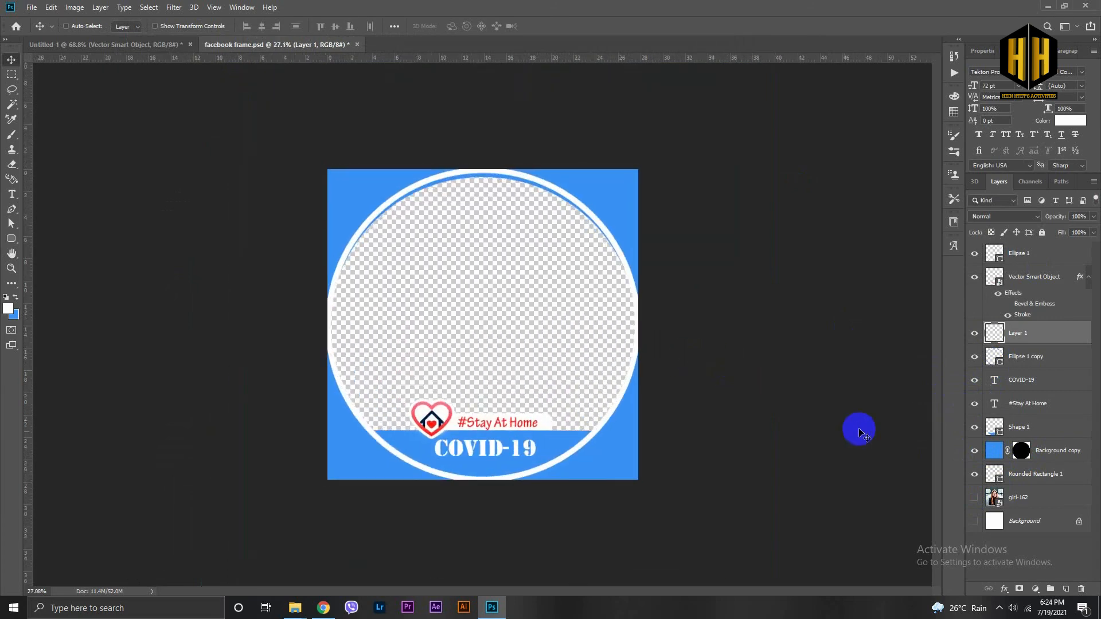
Step: Save the frame as a PNG file named facebook frame.png on Local Disk (F:)
key(ctrl+shift+s)
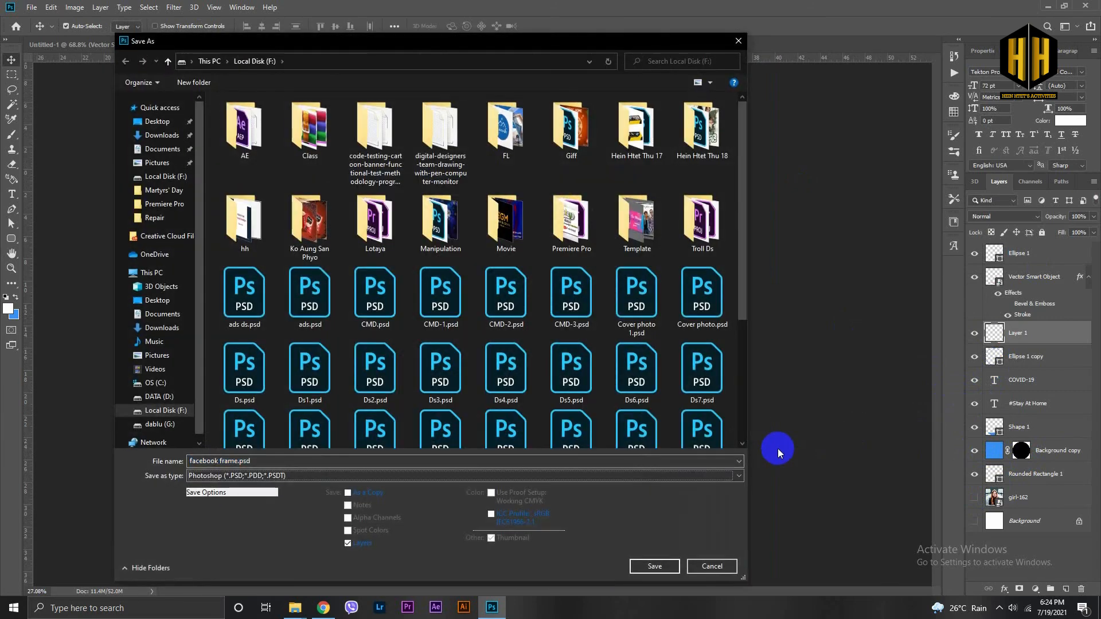
click(261, 475)
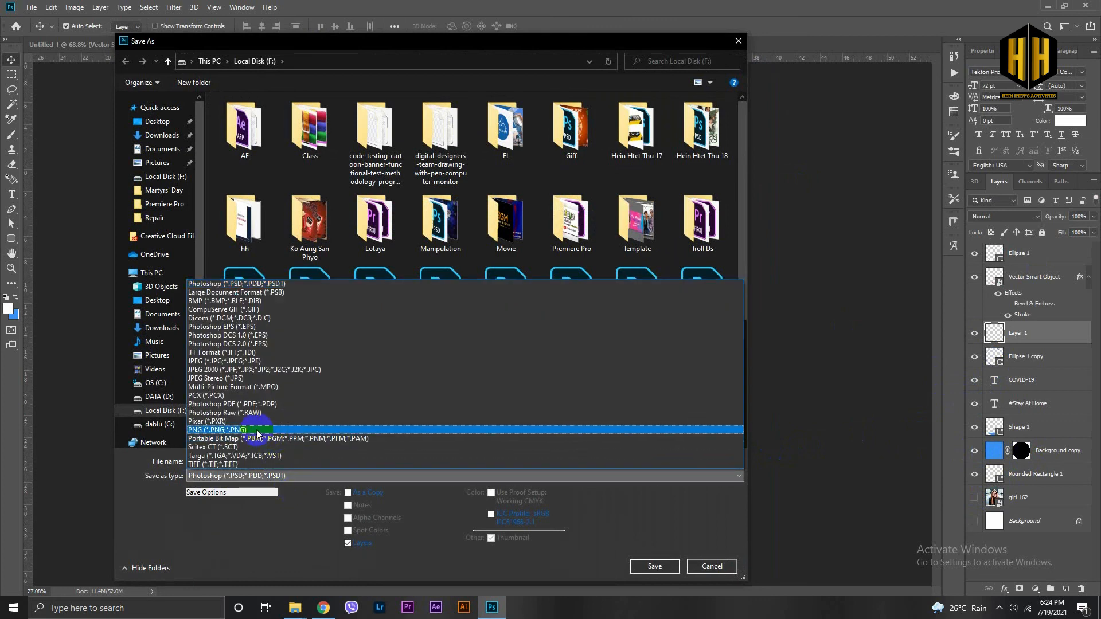
click(257, 429)
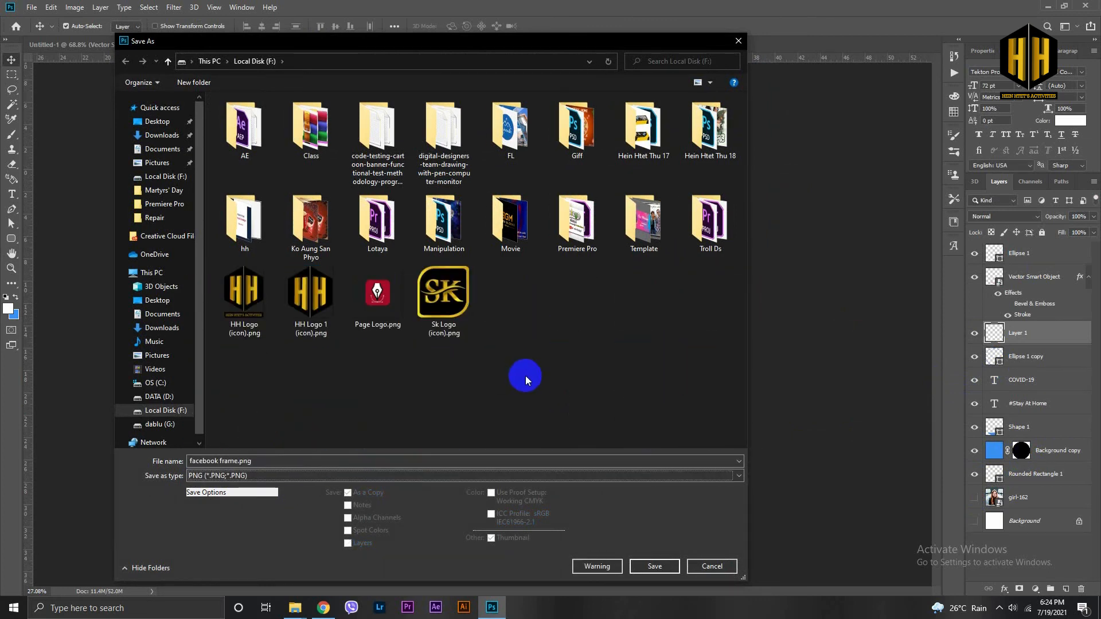
key(Return)
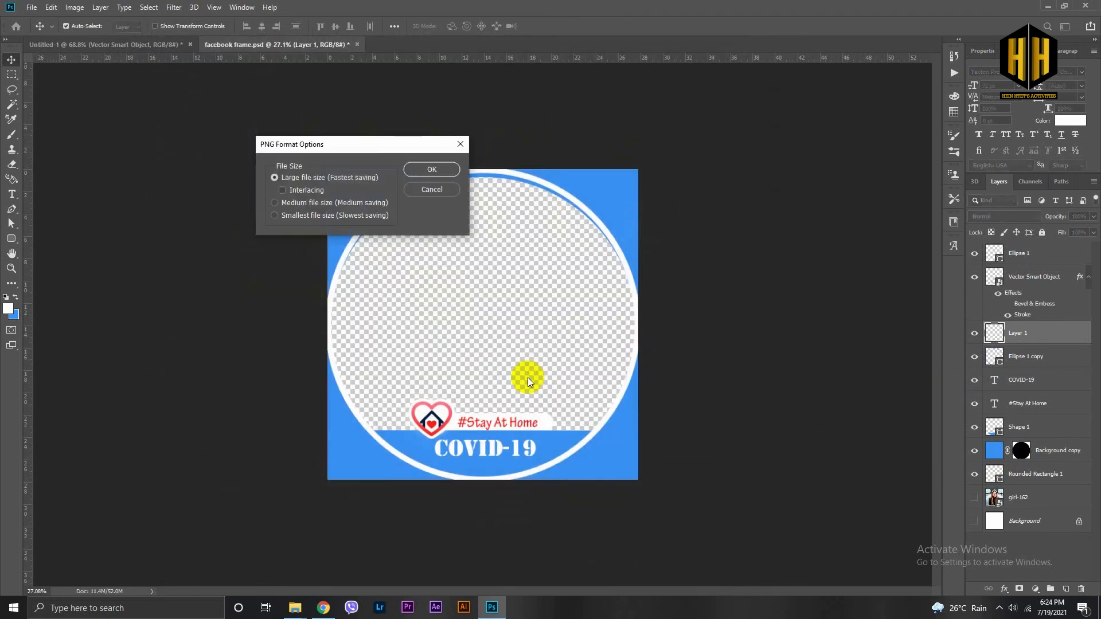